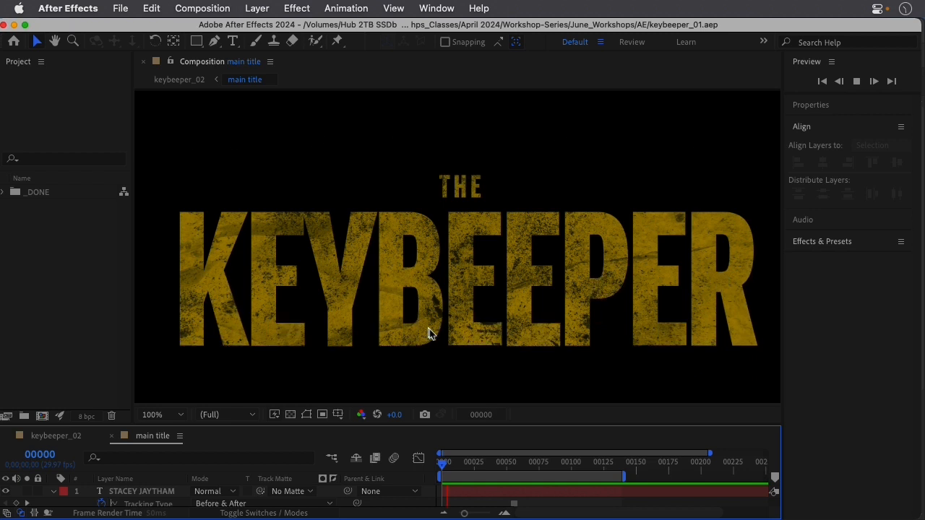
# Stop the main title animation preview and switch to Illustrator.
pyautogui.click(341, 394)
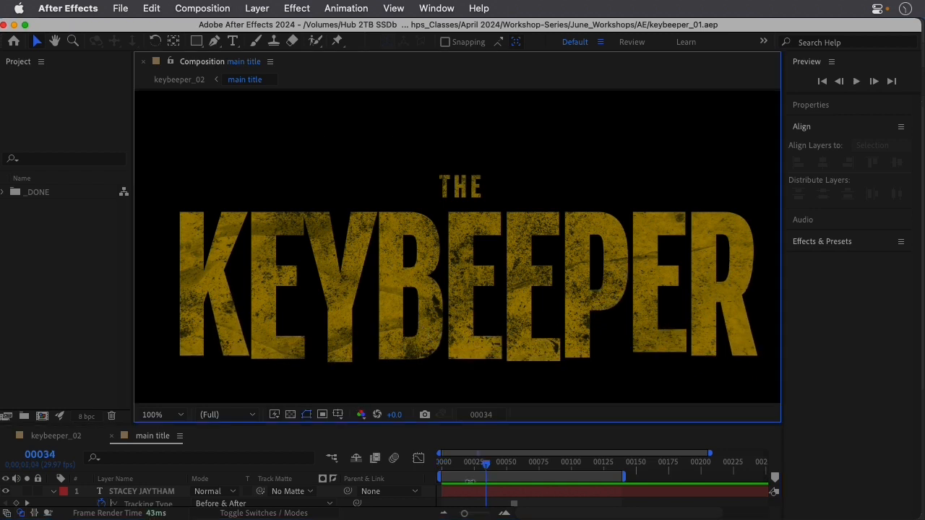
pyautogui.moveTo(520, 515)
pyautogui.click(678, 511)
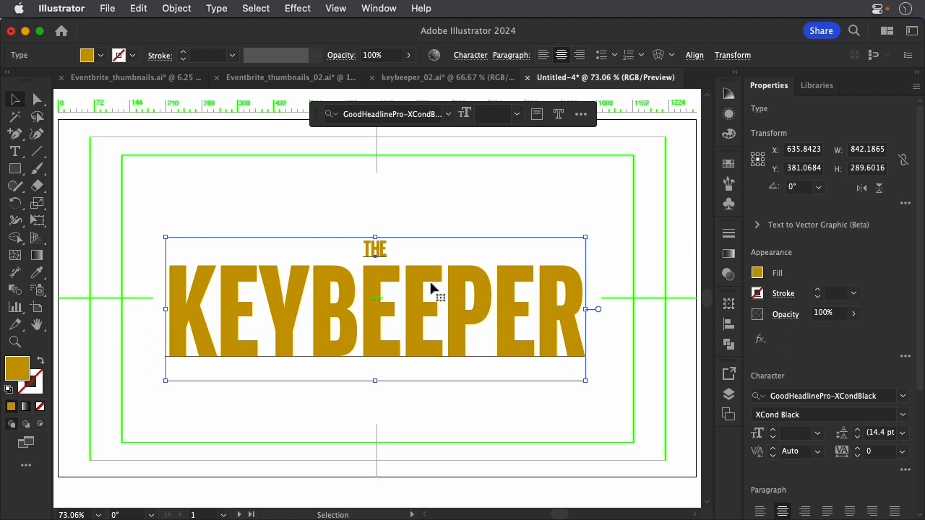
# Examine the title's live text and its fill colour.
pyautogui.doubleClick(340, 280)
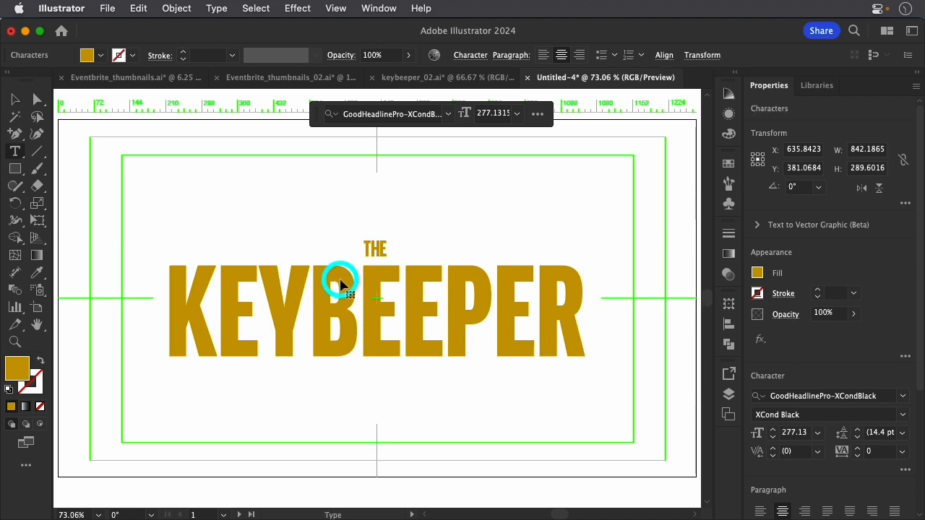
pyautogui.moveTo(175, 285); pyautogui.dragTo(574, 306)
pyautogui.click(447, 291)
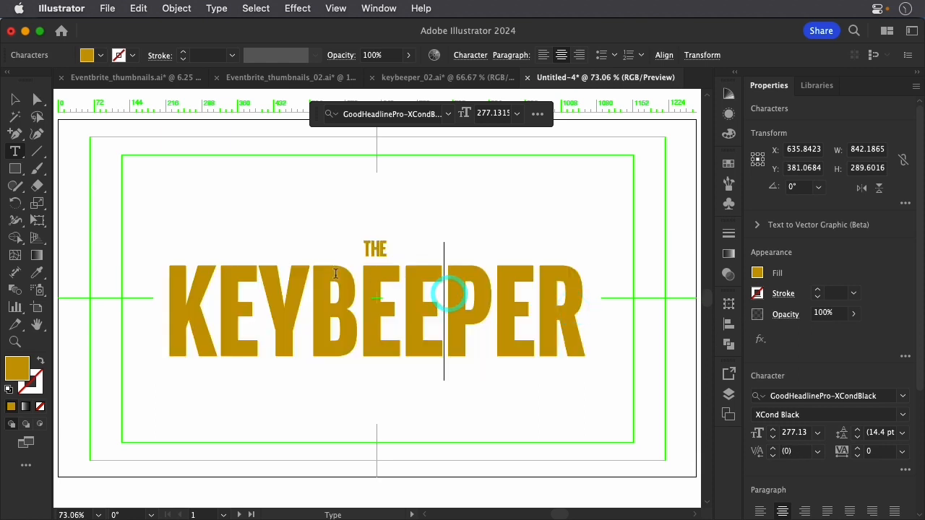
pyautogui.click(15, 99)
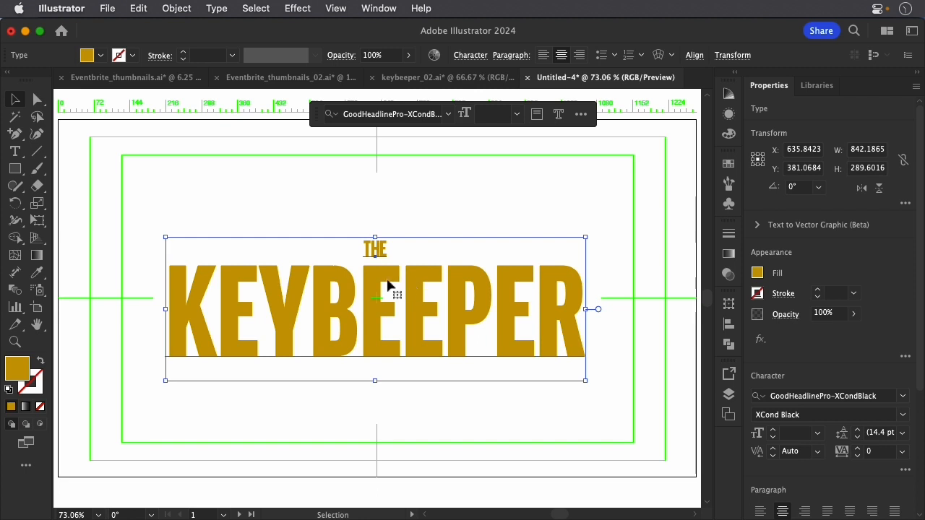
pyautogui.click(14, 371)
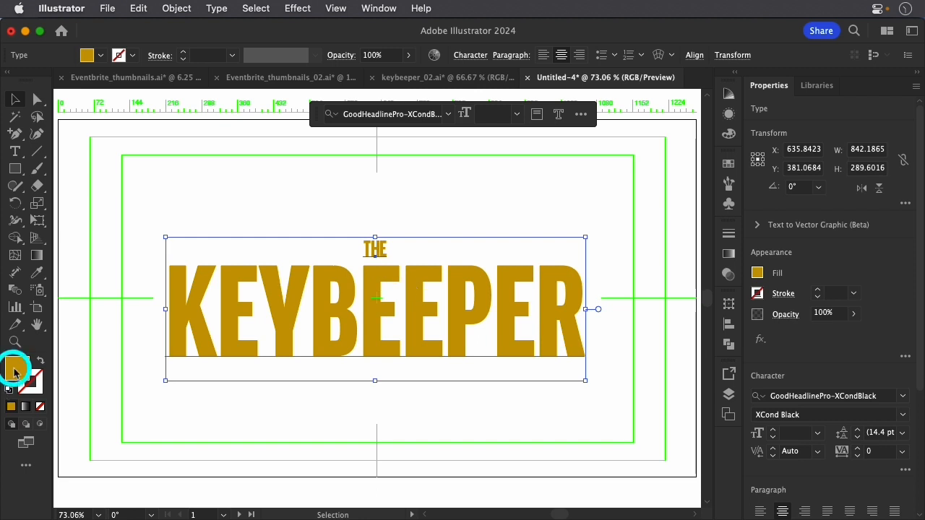
pyautogui.doubleClick(14, 370)
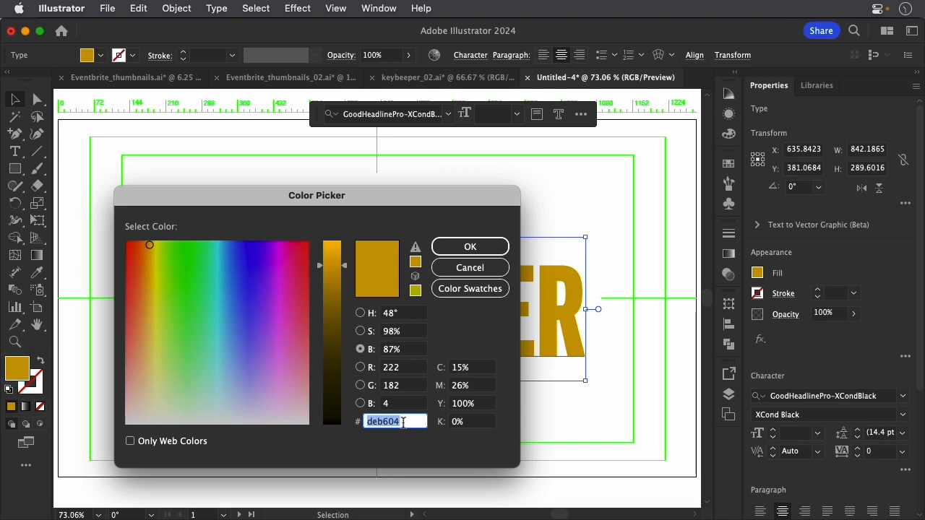
pyautogui.click(463, 247)
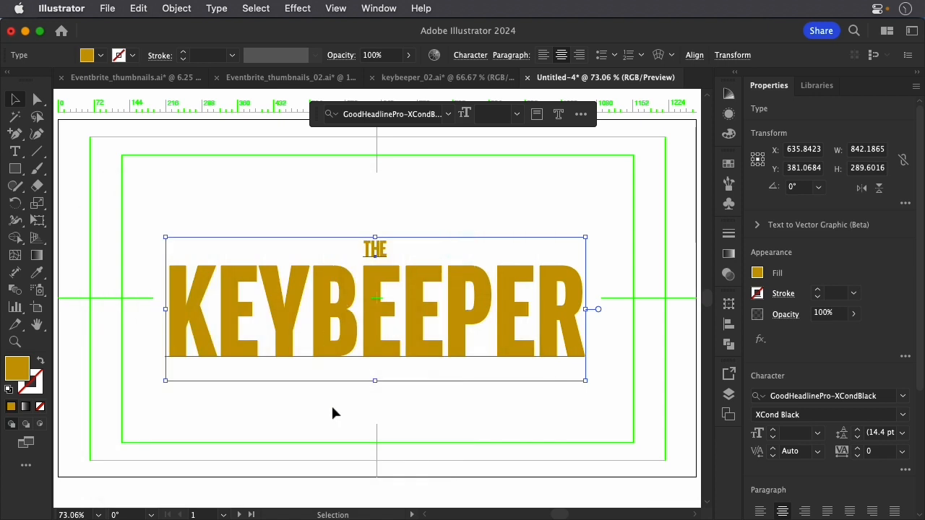
# Convert the THE KEYBEEPER title text to outlines and deselect it.
pyautogui.press('a')
pyautogui.press('v')
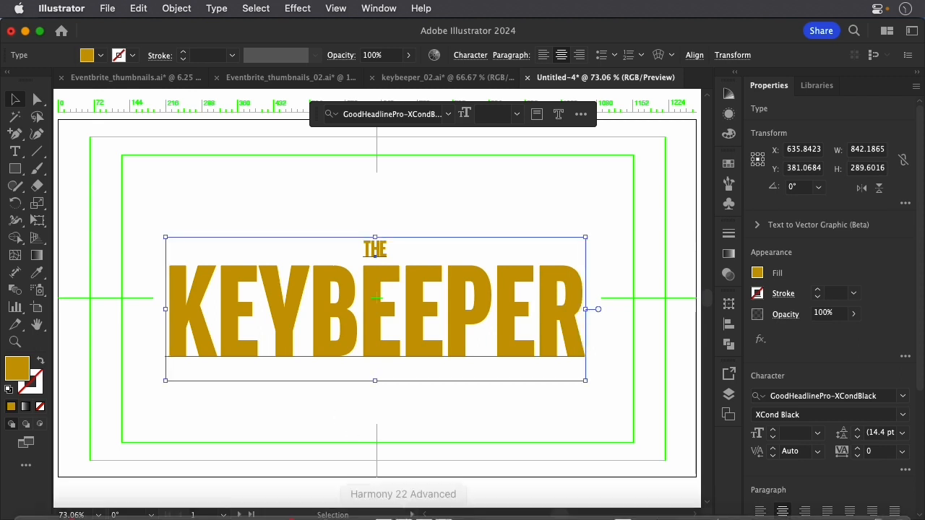
pyautogui.press('super+shift+o')
pyautogui.click(406, 214)
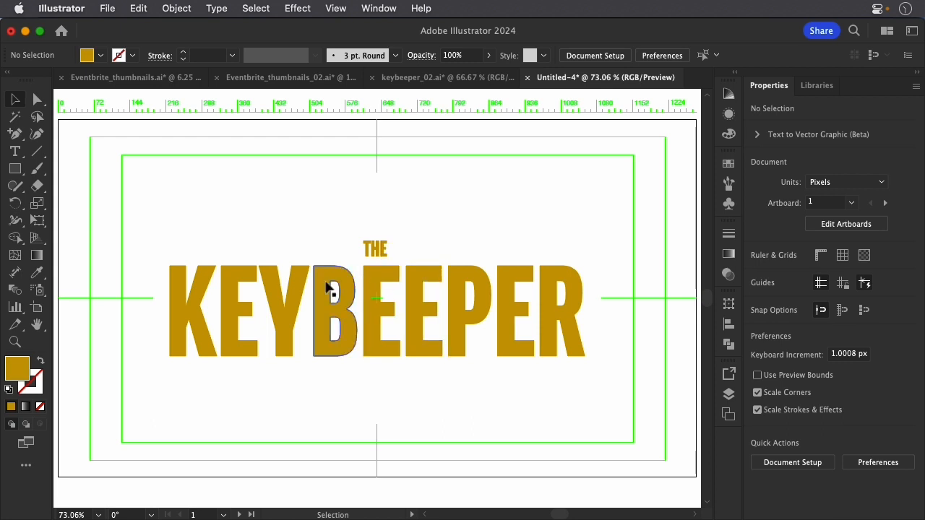
# Combine all the outlined title letters into a single compound path.
pyautogui.click(377, 278)
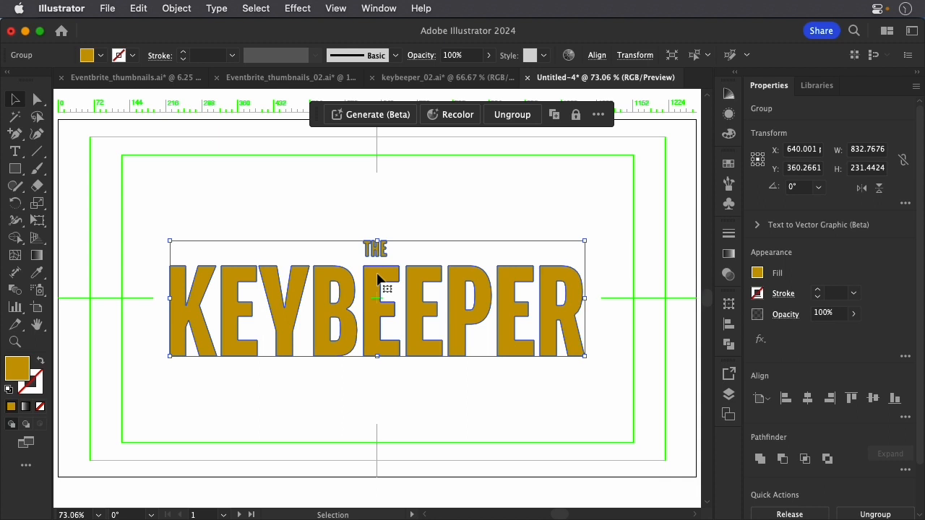
pyautogui.press('a')
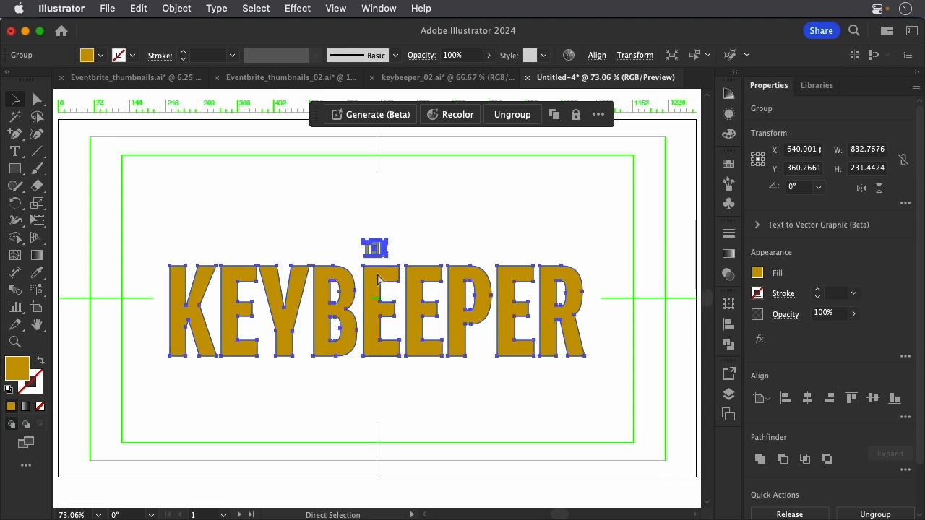
pyautogui.press('super+8')
pyautogui.press('v')
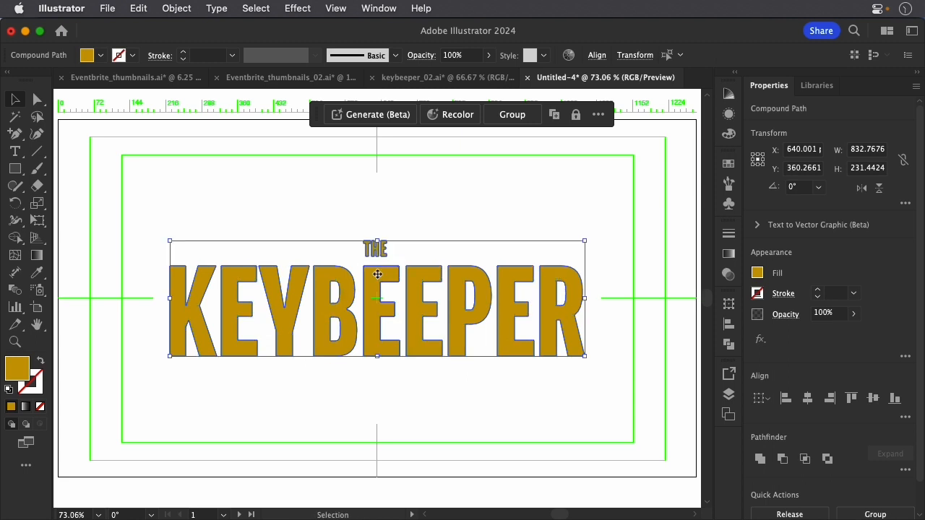
# Cut the word THE out of the title artwork, leaving KEYBEEPER in place.
pyautogui.click(423, 208)
pyautogui.moveTo(350, 226); pyautogui.dragTo(409, 259)
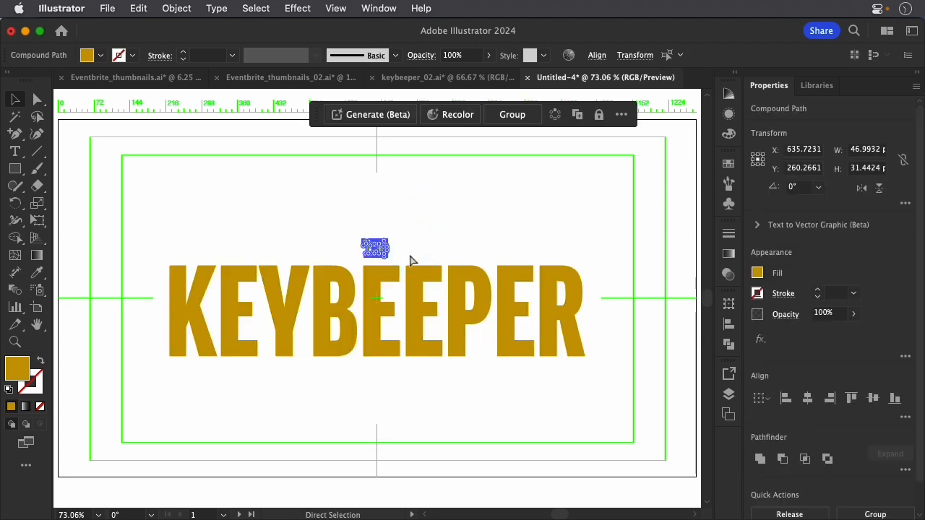
pyautogui.press('Delete')
# Create a new layer above Layer 1 and name it "the".
pyautogui.click(730, 395)
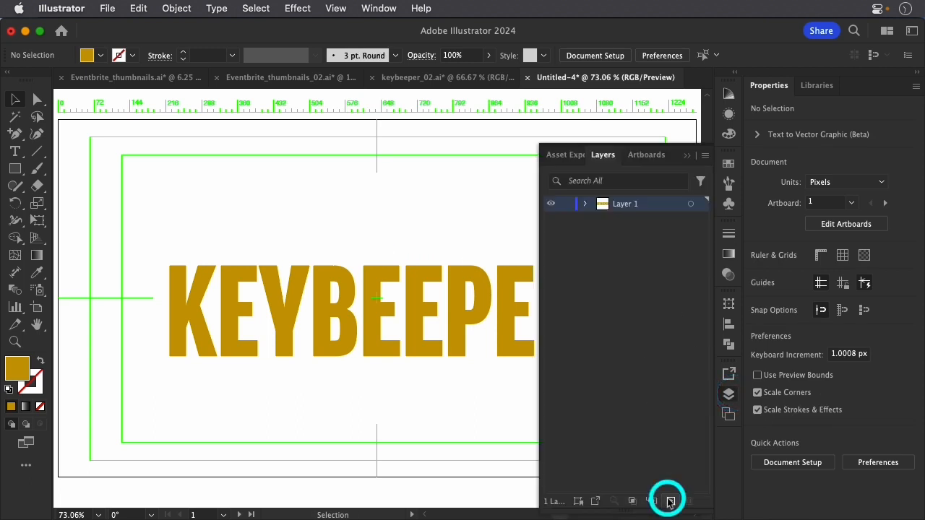
pyautogui.click(670, 501)
pyautogui.doubleClick(627, 204)
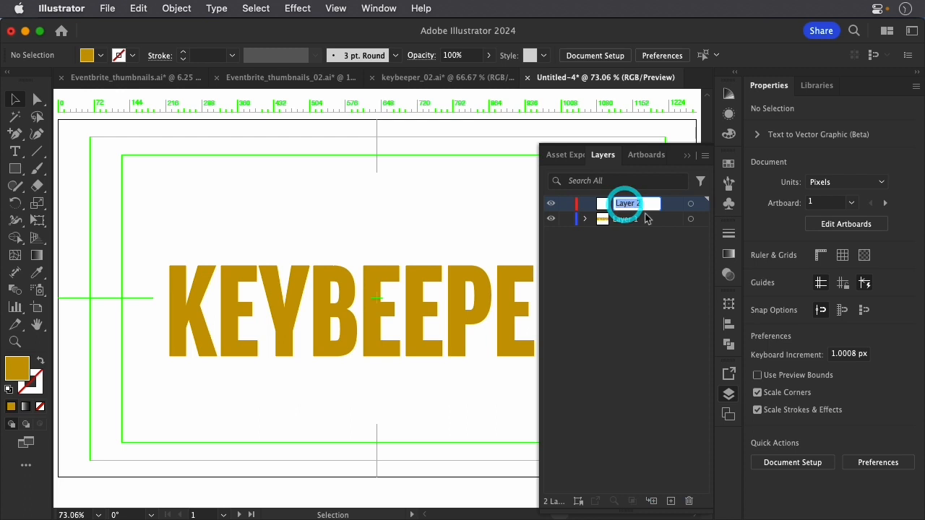
pyautogui.write('the')
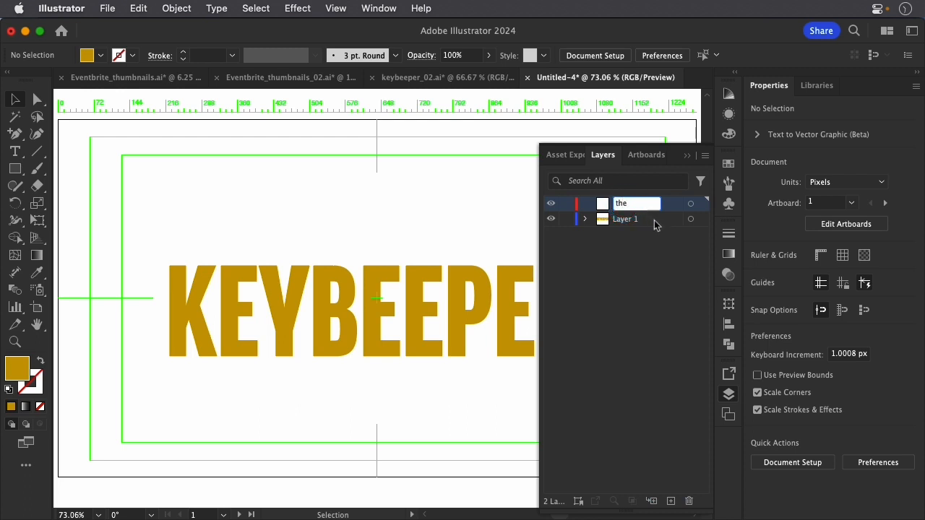
# Paste the cut word THE in its original position on the "the" layer.
pyautogui.click(690, 204)
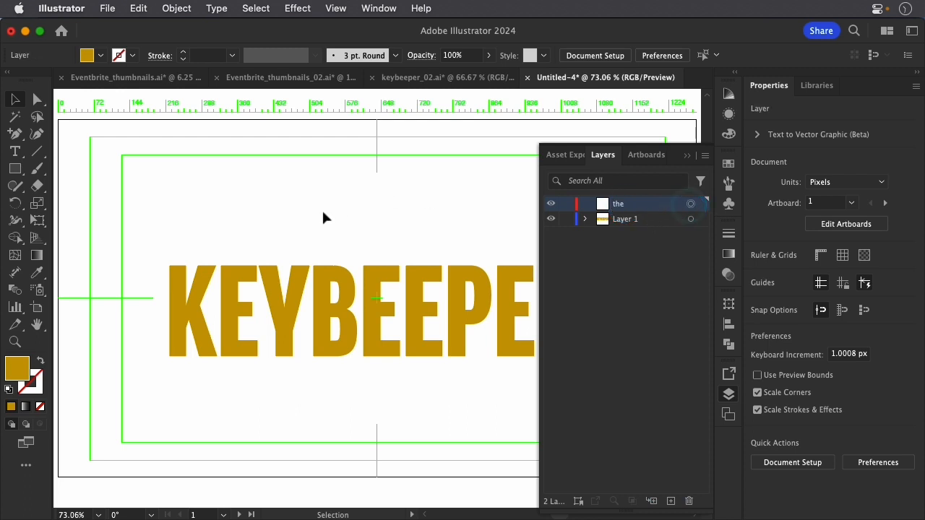
pyautogui.press('super')
pyautogui.press('super+v')
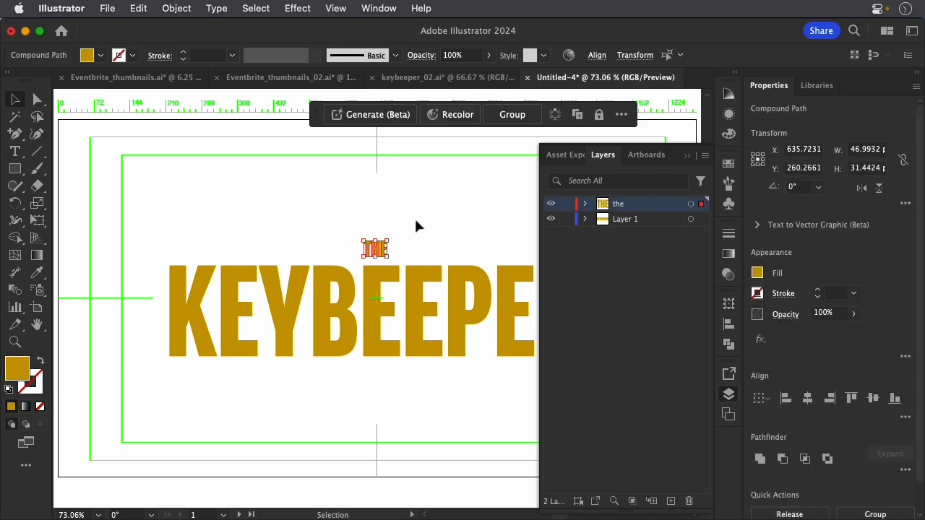
# Rename Layer 1 as Keybeeper.
pyautogui.doubleClick(624, 219)
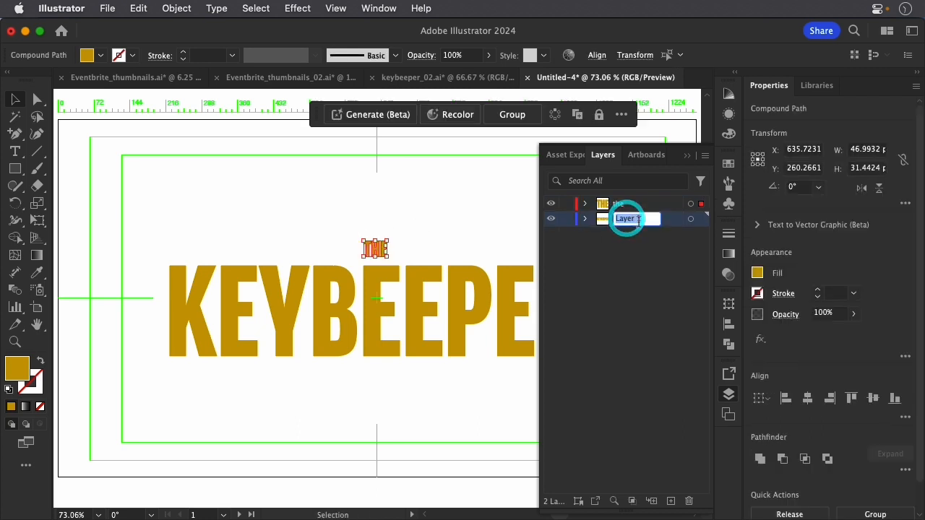
pyautogui.write('Keybepper')
pyautogui.click(639, 219)
pyautogui.press('BackSpace')
pyautogui.write('e')
pyautogui.click(649, 261)
# Save the Illustrator document as keybeeper_03.ai.
pyautogui.click(136, 8)
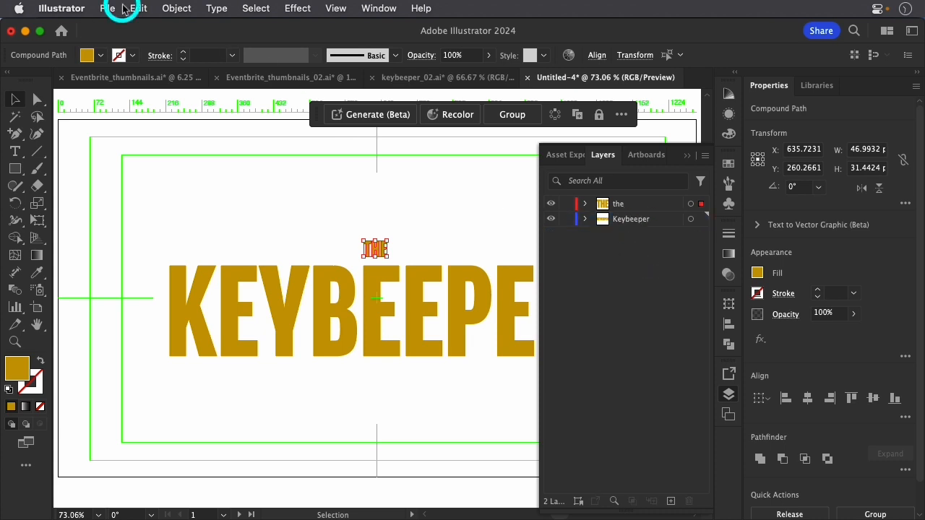
pyautogui.moveTo(105, 9)
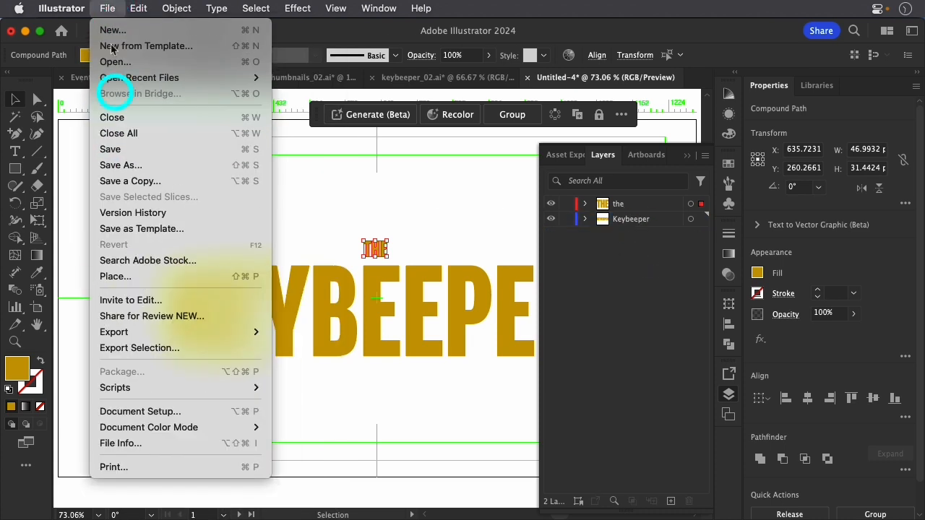
pyautogui.click(144, 304)
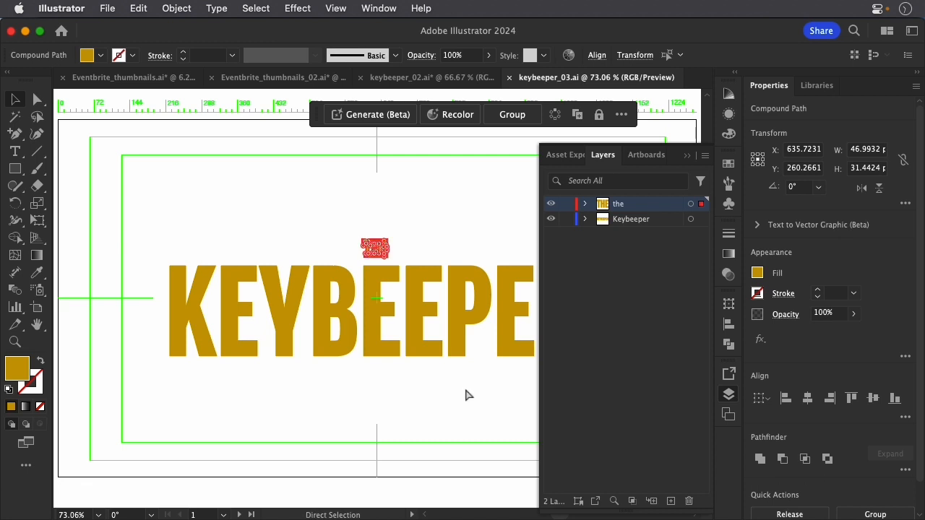
# Switch to After Effects and create a new, empty project.
pyautogui.press('super+Tab')
pyautogui.click(162, 264)
pyautogui.click(89, 10)
pyautogui.click(121, 9)
pyautogui.moveTo(231, 28)
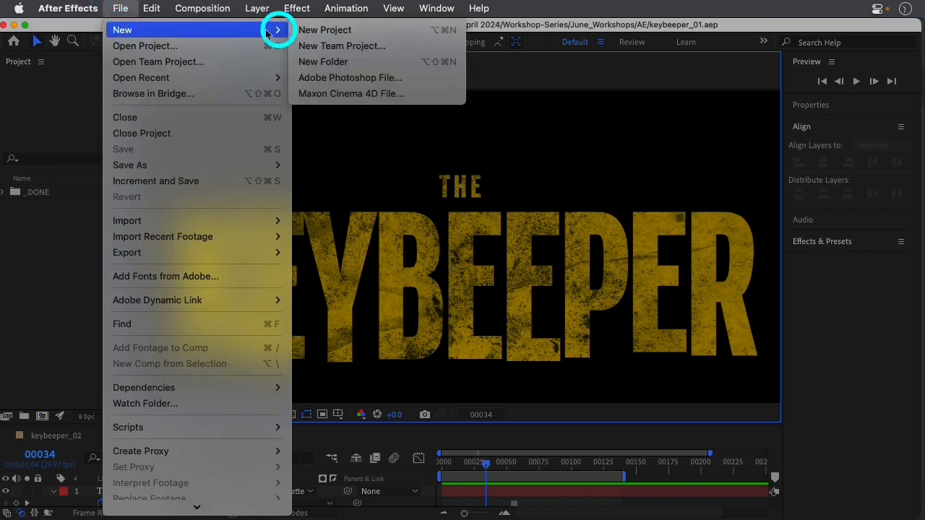
pyautogui.click(296, 32)
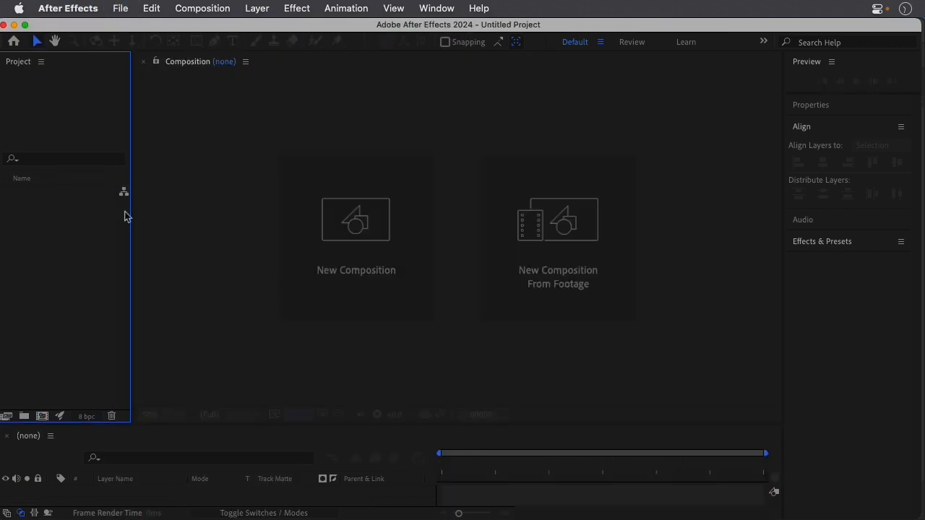
# Import keybeeper_03.ai from the Illustrator folder as Composition - Retain Layer Sizes, with the Project panel widened.
pyautogui.moveTo(138, 217); pyautogui.dragTo(227, 217)
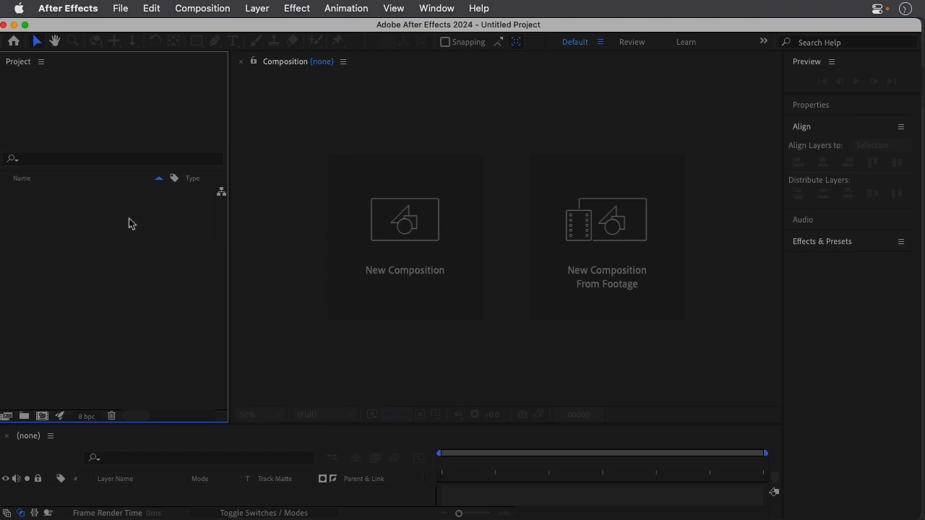
pyautogui.doubleClick(83, 220)
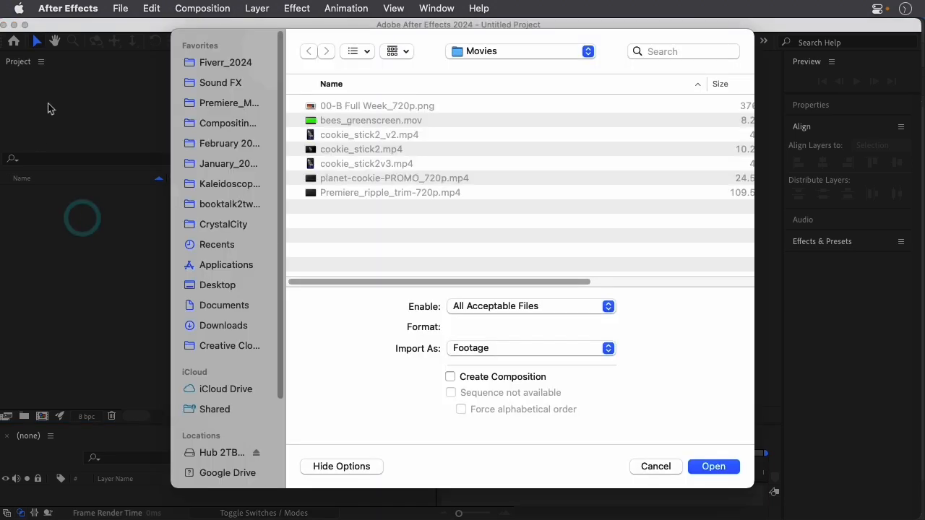
pyautogui.moveTo(496, 49); pyautogui.dragTo(491, 171)
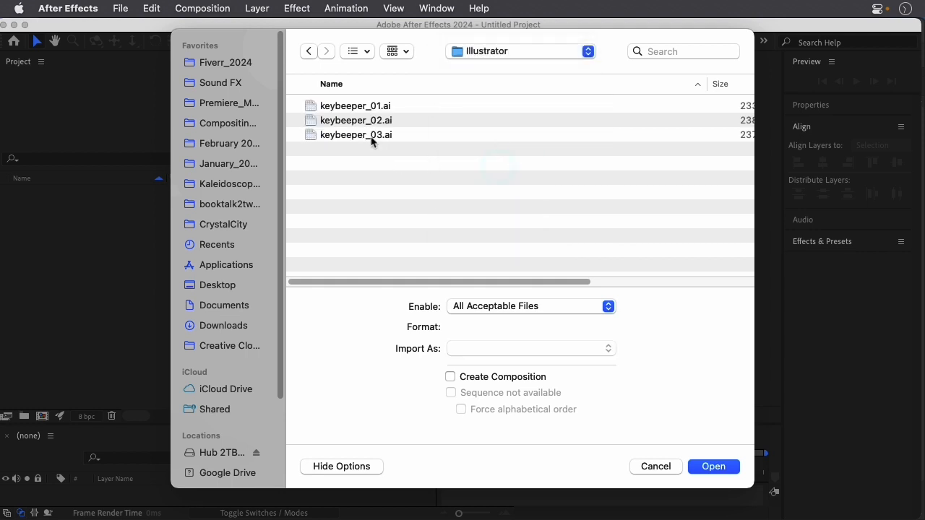
pyautogui.click(370, 139)
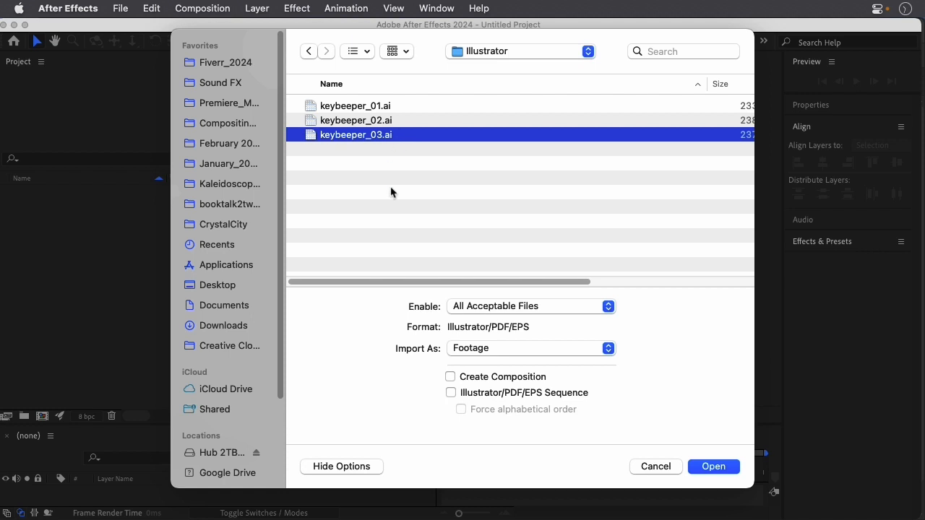
pyautogui.click(486, 352)
pyautogui.moveTo(487, 351); pyautogui.dragTo(500, 371)
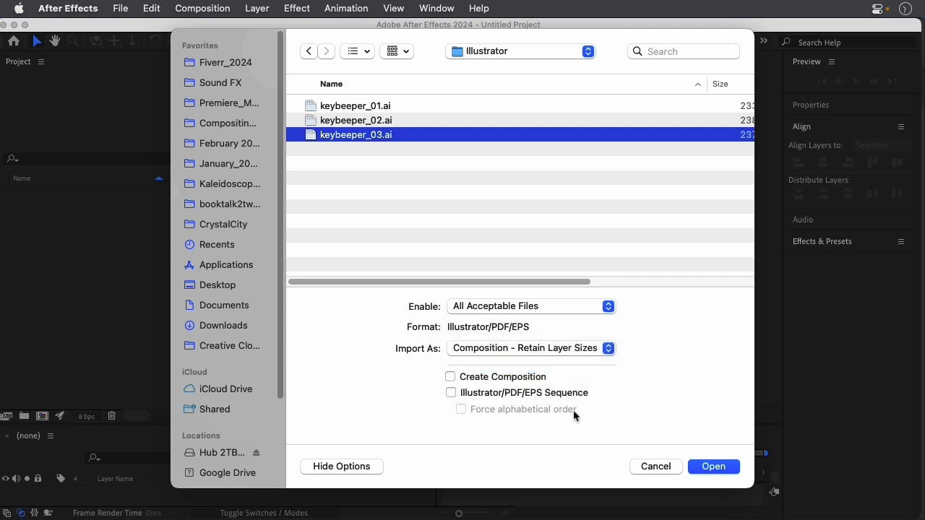
pyautogui.click(705, 466)
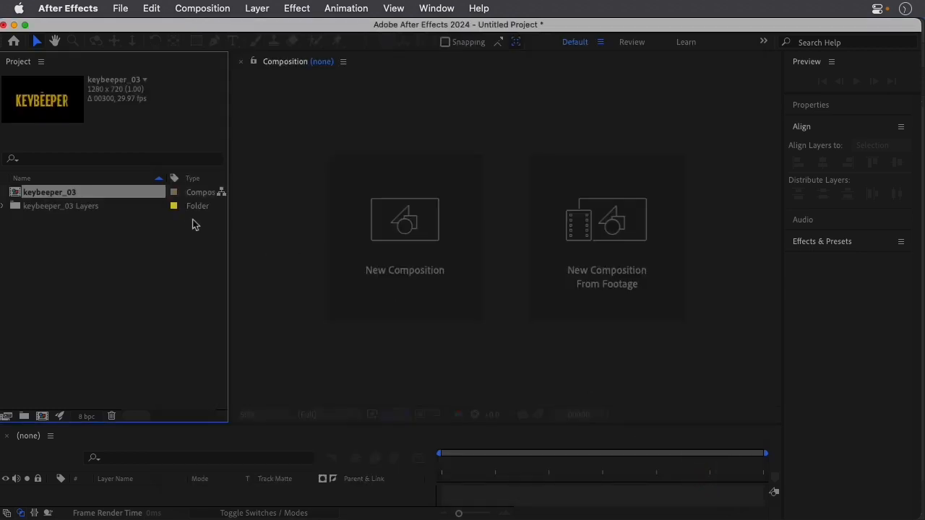
# Open the keybeeper_03 composition, enlarge the timeline area and select the Keybeeper layer.
pyautogui.doubleClick(15, 194)
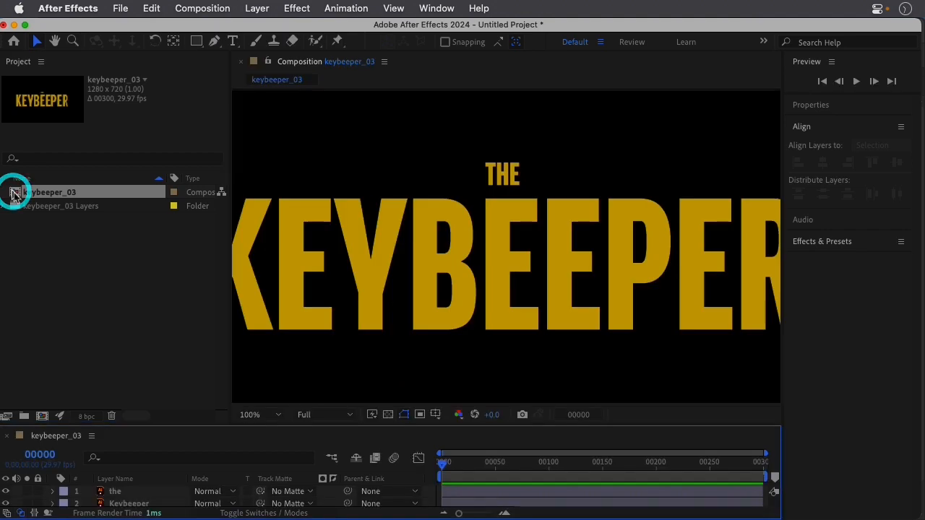
pyautogui.scroll(-1, 514, 221)
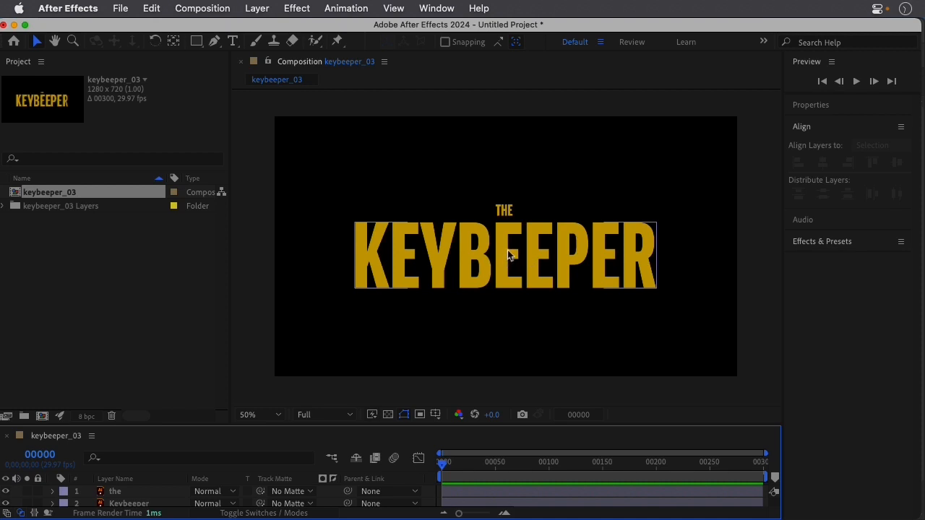
pyautogui.moveTo(354, 425); pyautogui.dragTo(349, 318)
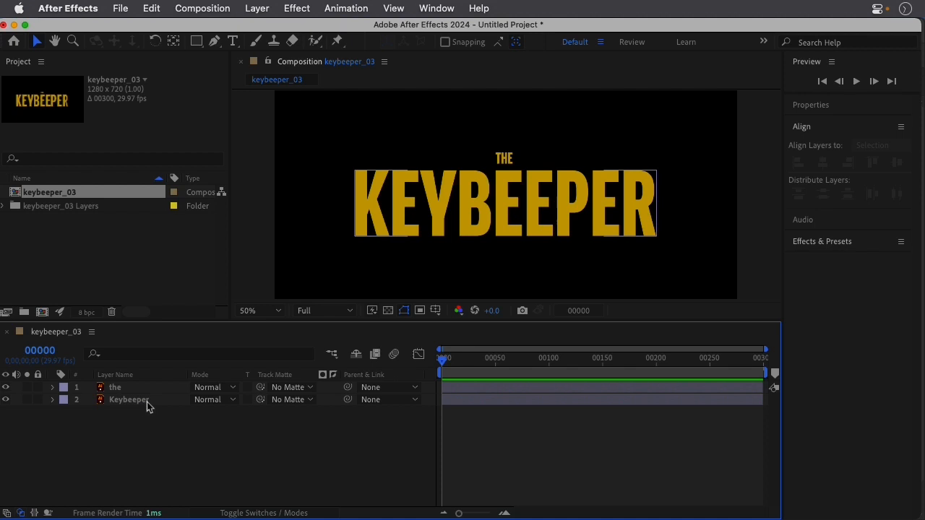
pyautogui.click(145, 403)
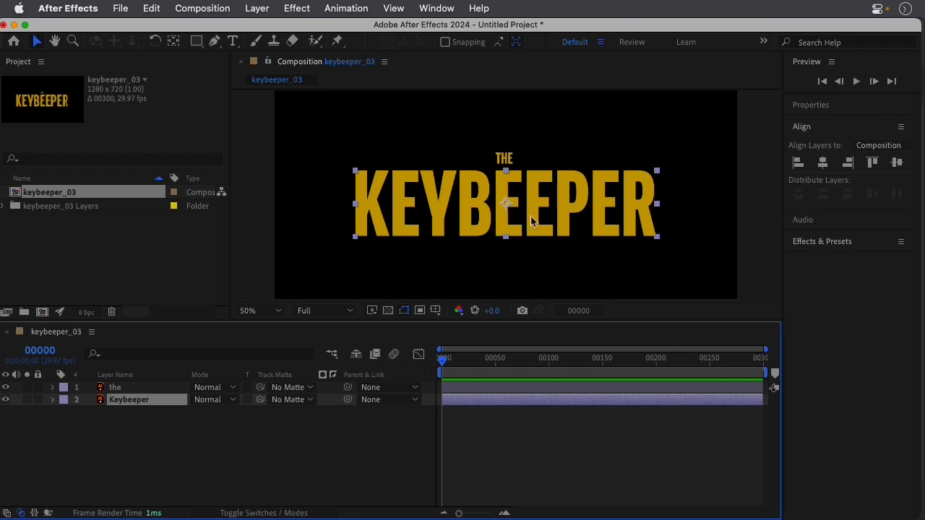
# Create shapes from the Keybeeper vector layer and delete the original Illustrator layer.
pyautogui.rightClick(158, 399)
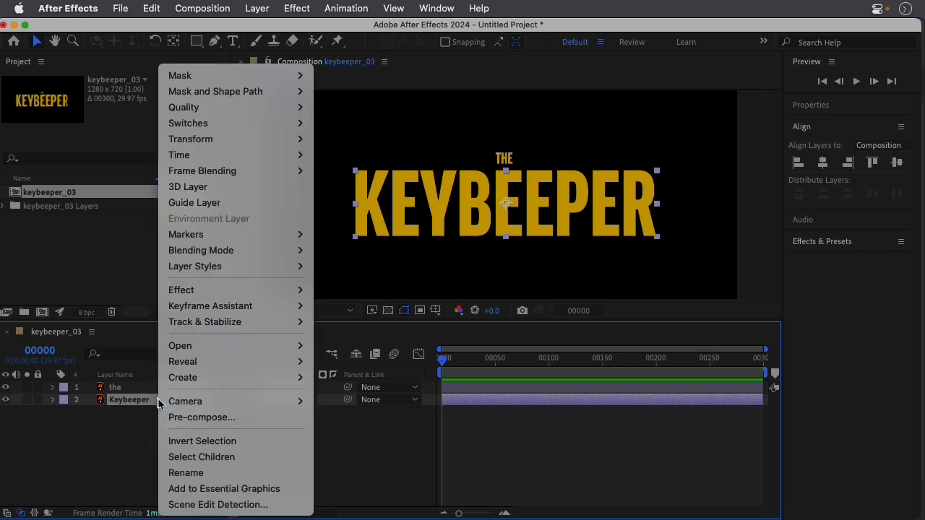
pyautogui.moveTo(233, 373)
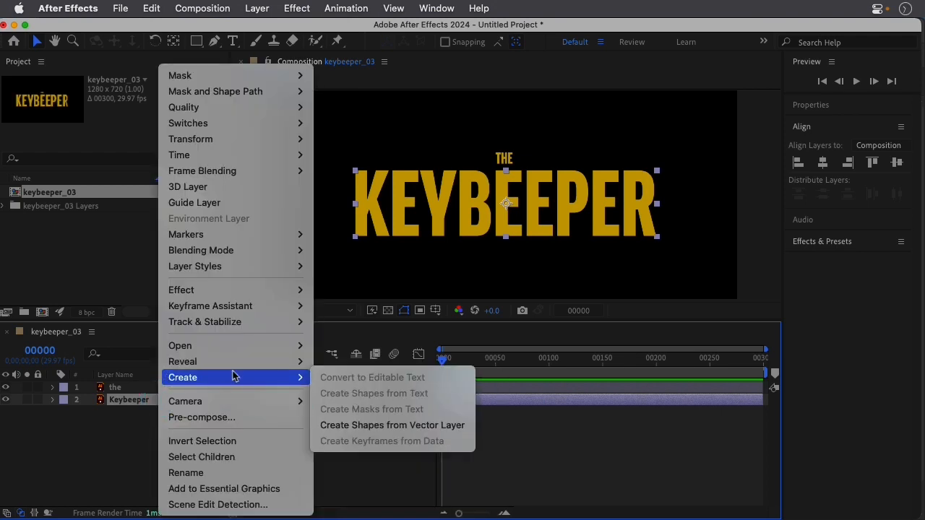
pyautogui.click(360, 426)
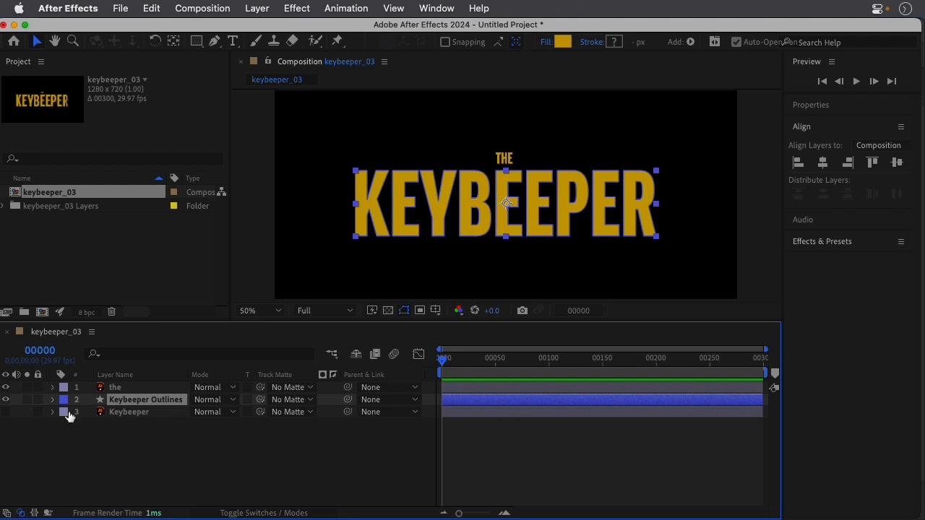
pyautogui.click(121, 416)
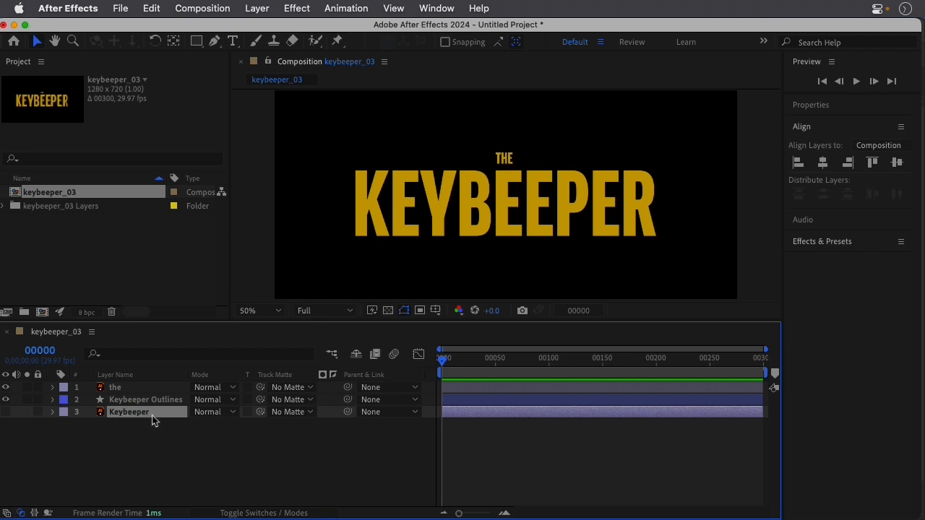
pyautogui.press('Delete')
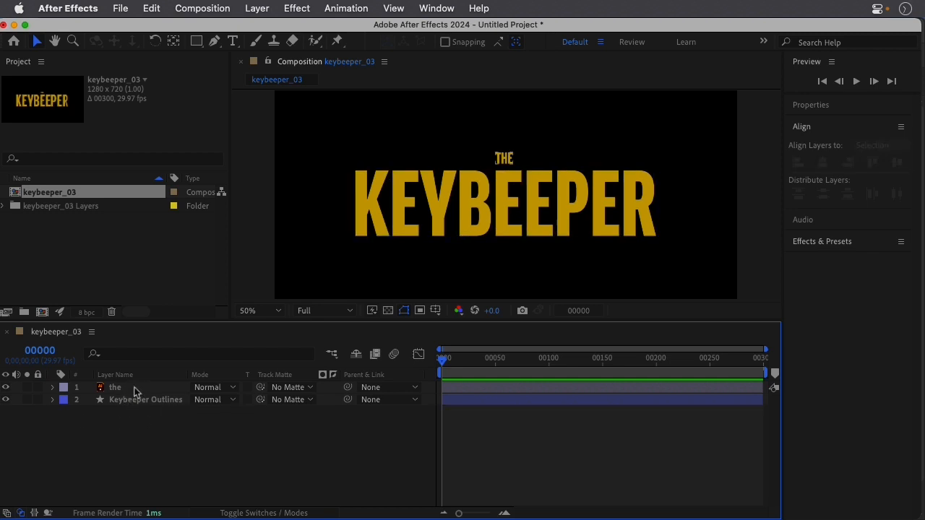
pyautogui.click(145, 401)
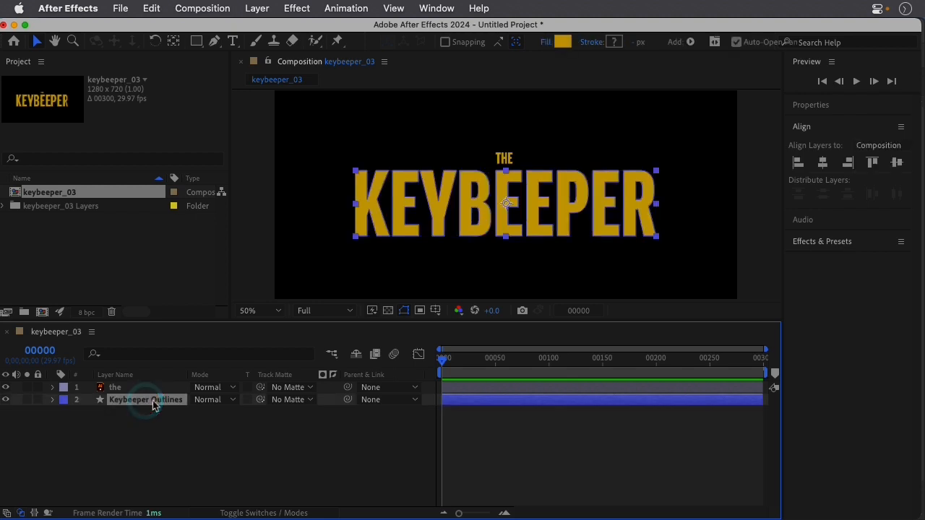
pyautogui.press('Delete')
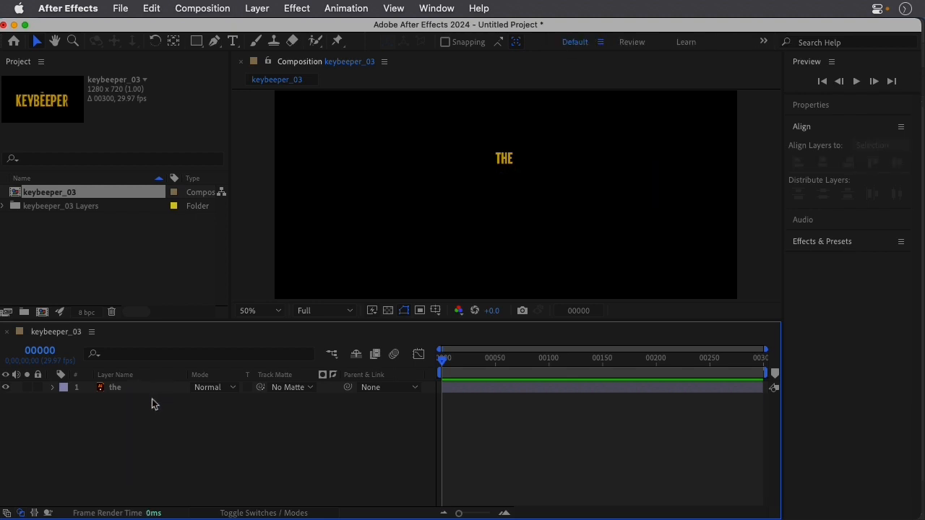
pyautogui.press('super+z')
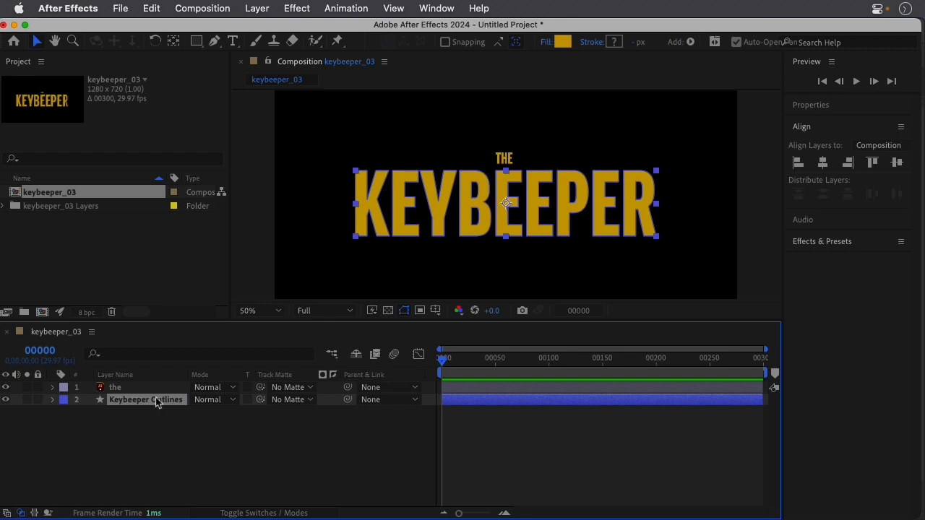
# Rename the Keybeeper Outlines shape layer as Keybeeper.
pyautogui.press('Return')
pyautogui.click(154, 400)
pyautogui.moveTo(156, 400); pyautogui.dragTo(183, 400)
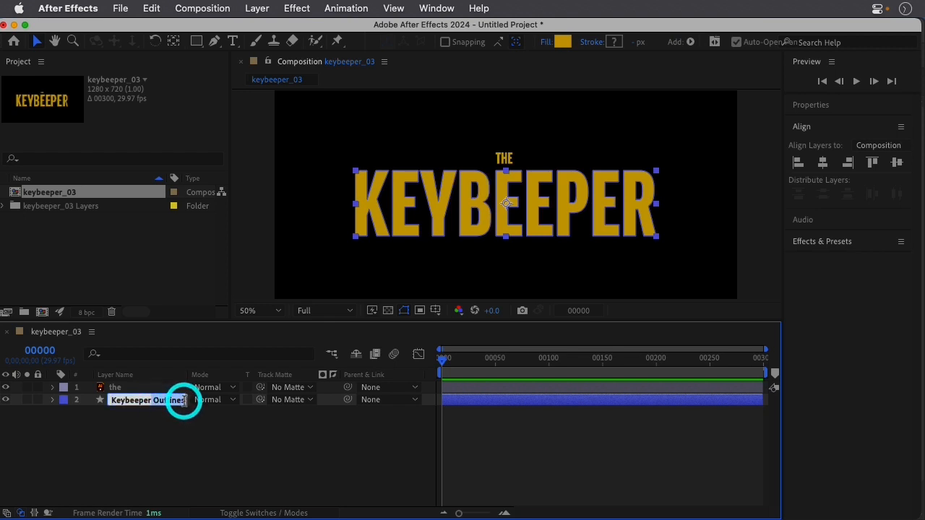
pyautogui.press('BackSpace')
pyautogui.click(156, 422)
pyautogui.click(129, 398)
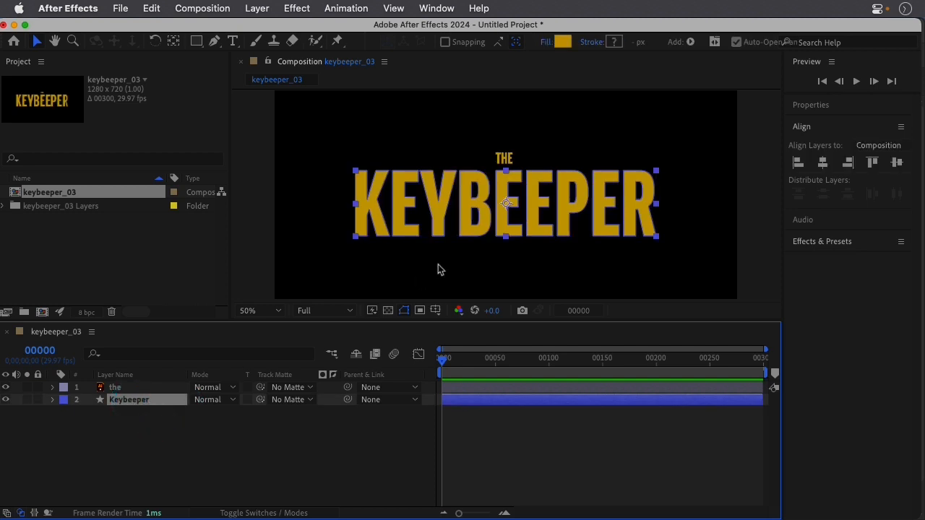
# Enlarge the timeline area and expand the Keybeeper layer's Contents to list its letter groups.
pyautogui.moveTo(265, 322); pyautogui.dragTo(272, 286)
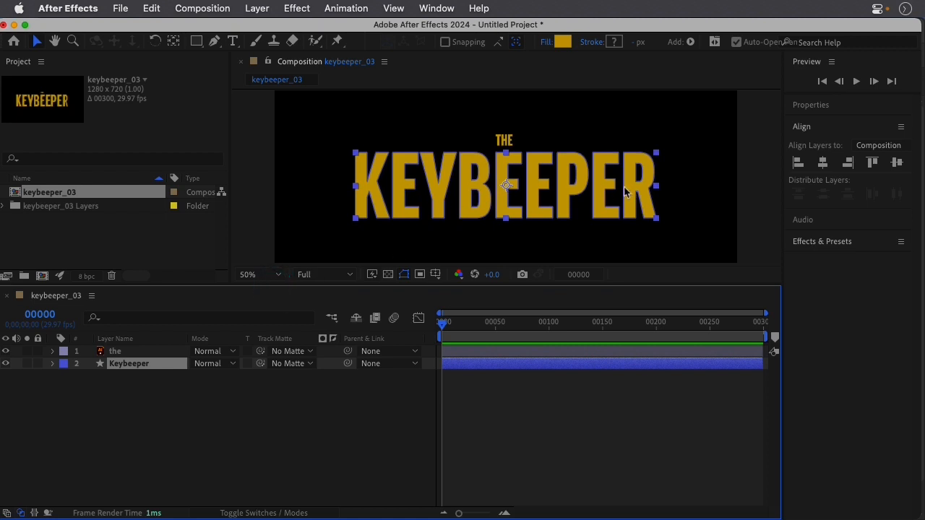
pyautogui.click(53, 365)
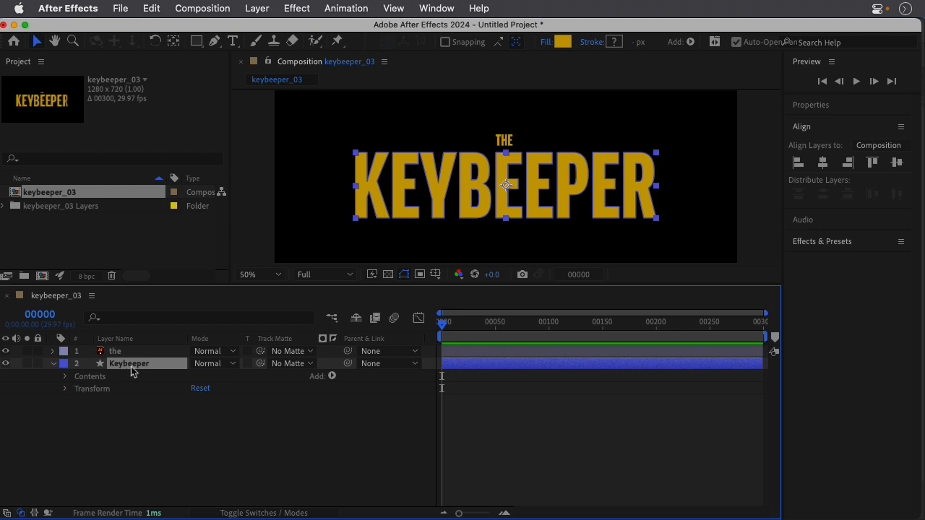
pyautogui.click(65, 376)
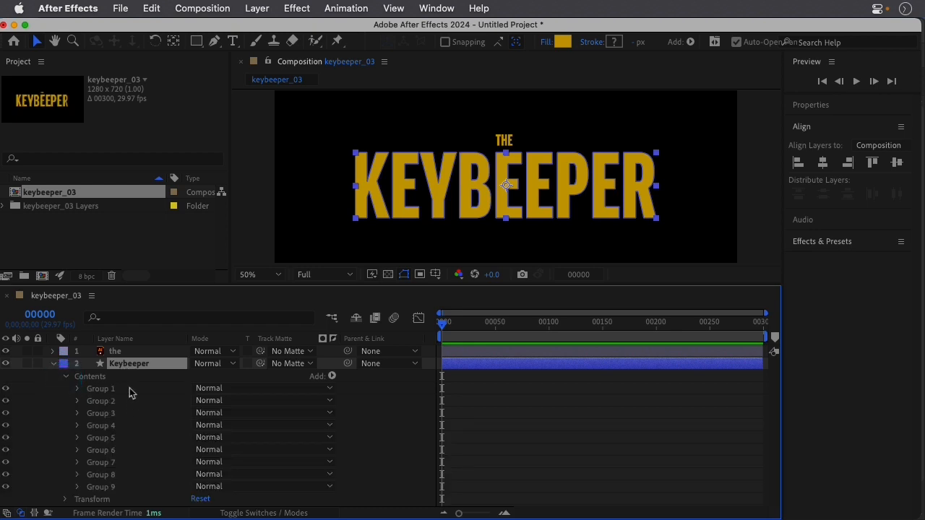
# Check which letters Groups 1, 2, 3 and 9 of the Keybeeper layer correspond to in the composition.
pyautogui.click(101, 389)
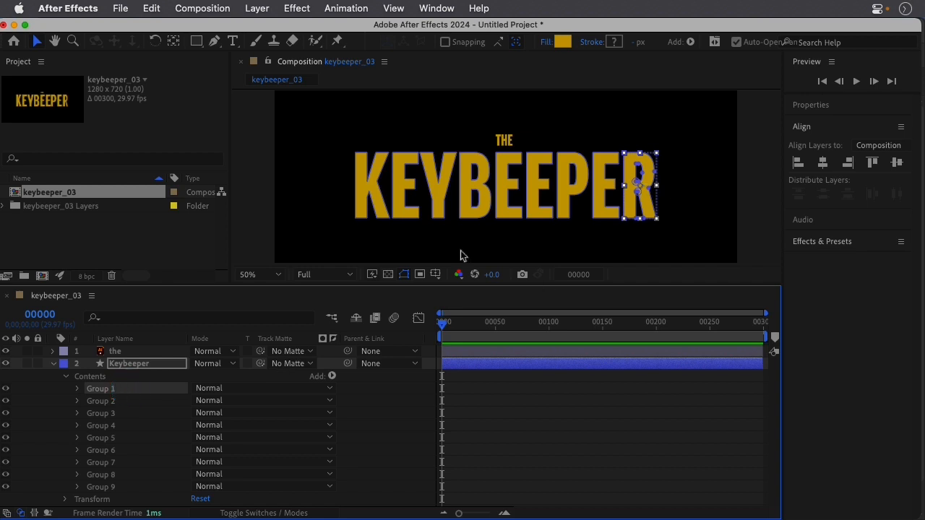
pyautogui.click(163, 400)
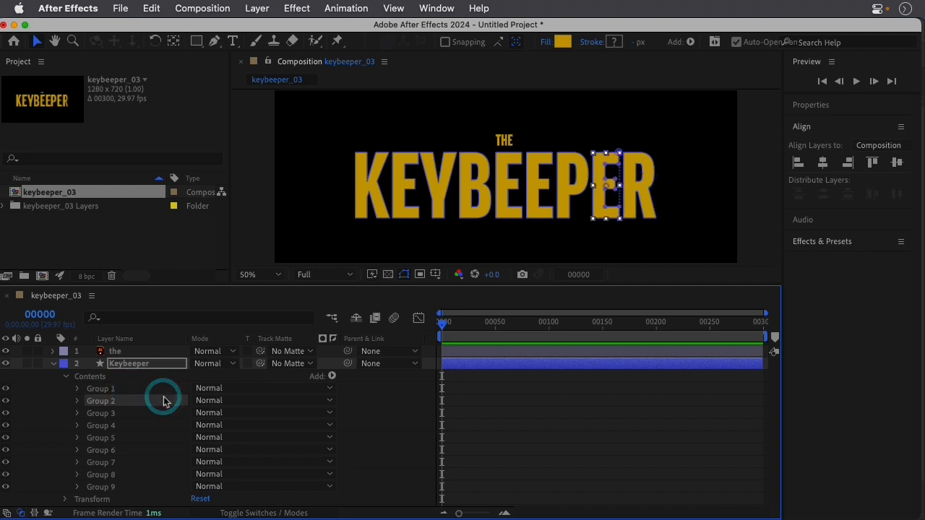
pyautogui.click(125, 411)
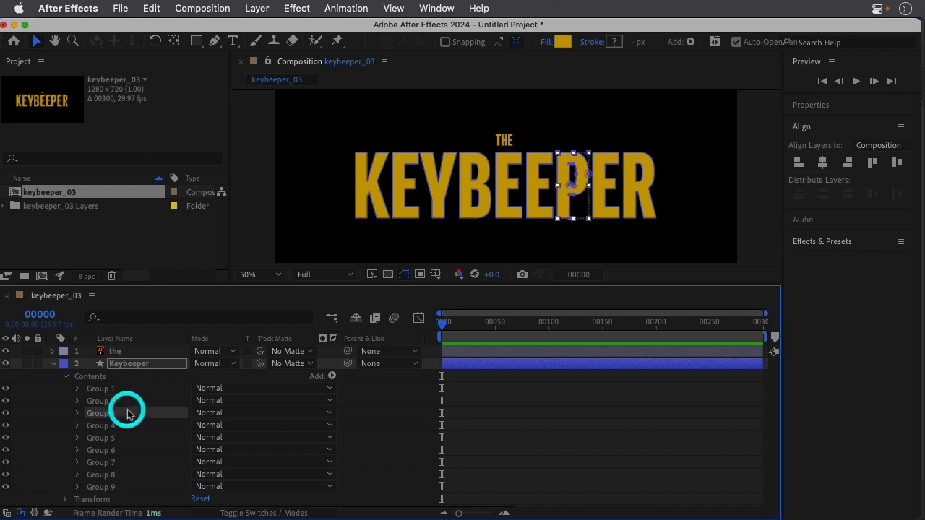
pyautogui.click(134, 488)
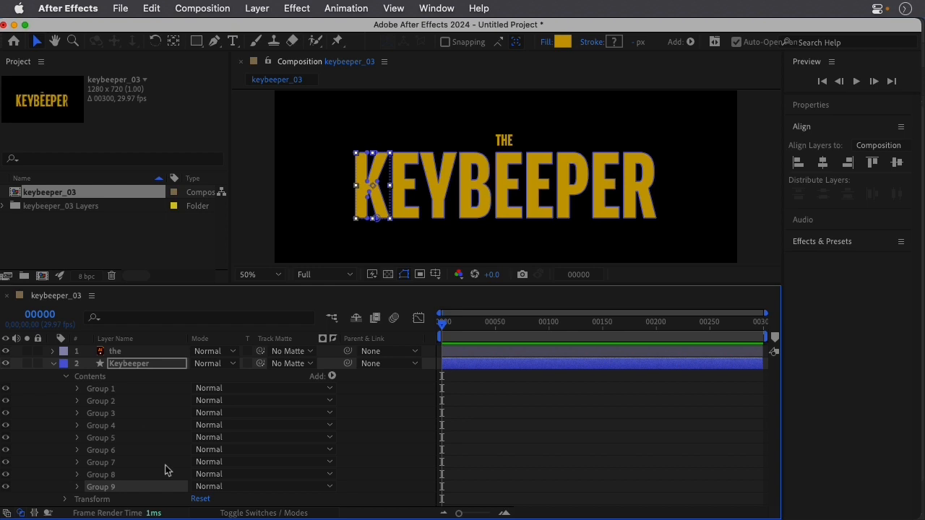
# Give the timeline more height and show the Keybeeper properties in a widened Properties panel.
pyautogui.moveTo(195, 285); pyautogui.dragTo(203, 244)
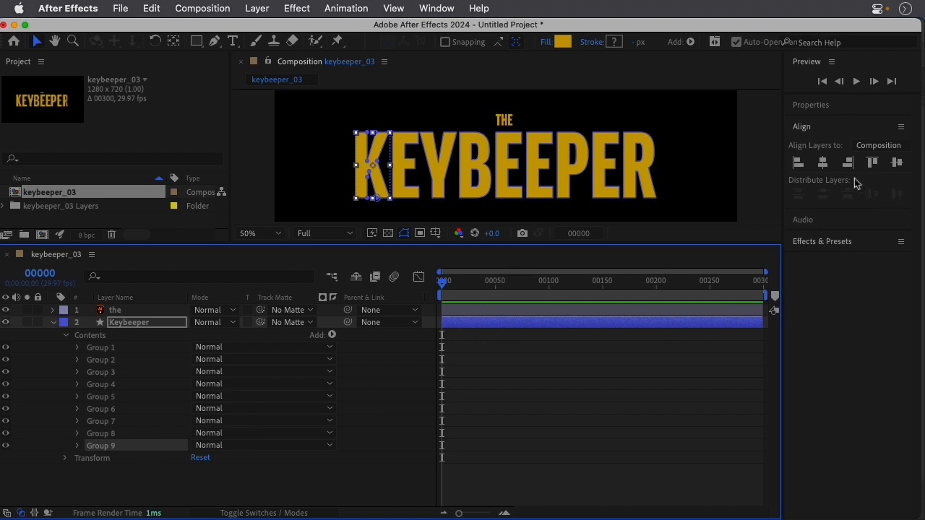
pyautogui.click(840, 273)
pyautogui.click(824, 104)
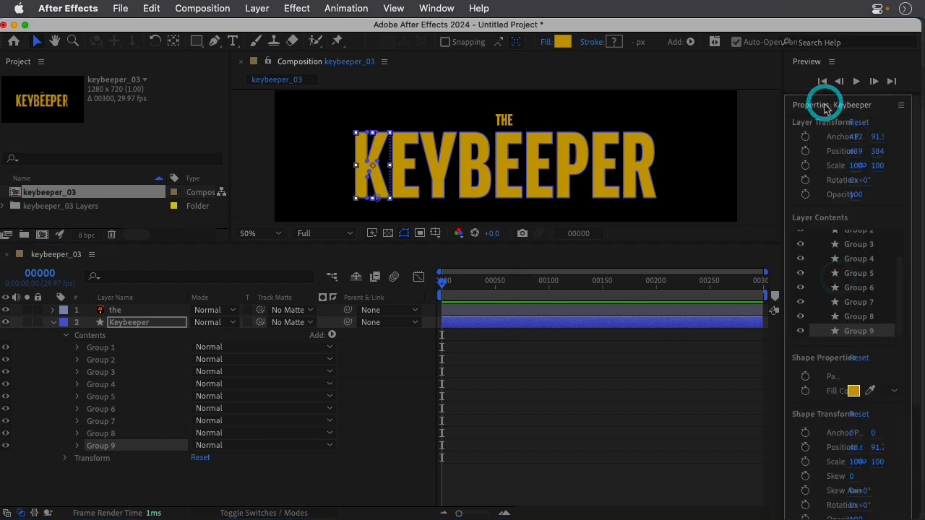
pyautogui.moveTo(782, 185); pyautogui.dragTo(703, 192)
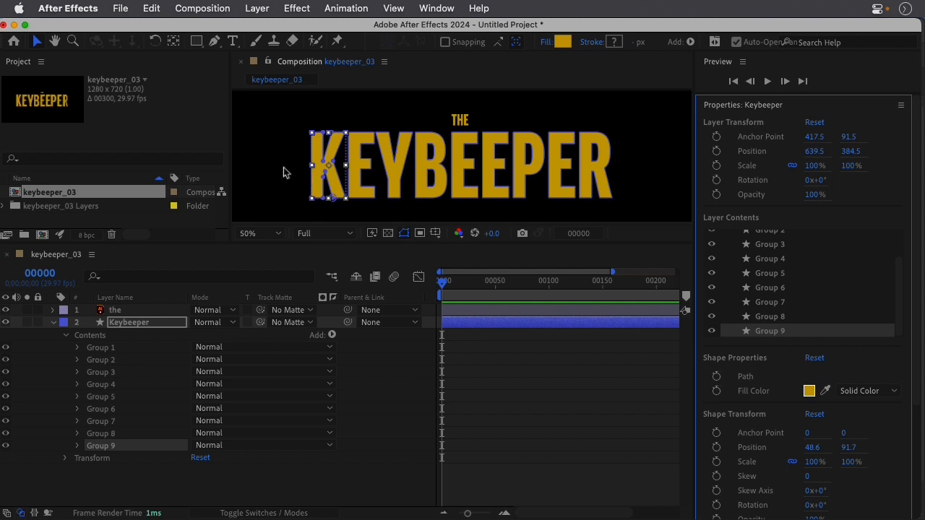
# Try reshaping the K by moving a path point at its base, and return the point to its place.
pyautogui.scroll(2, 330, 200)
pyautogui.click(317, 201)
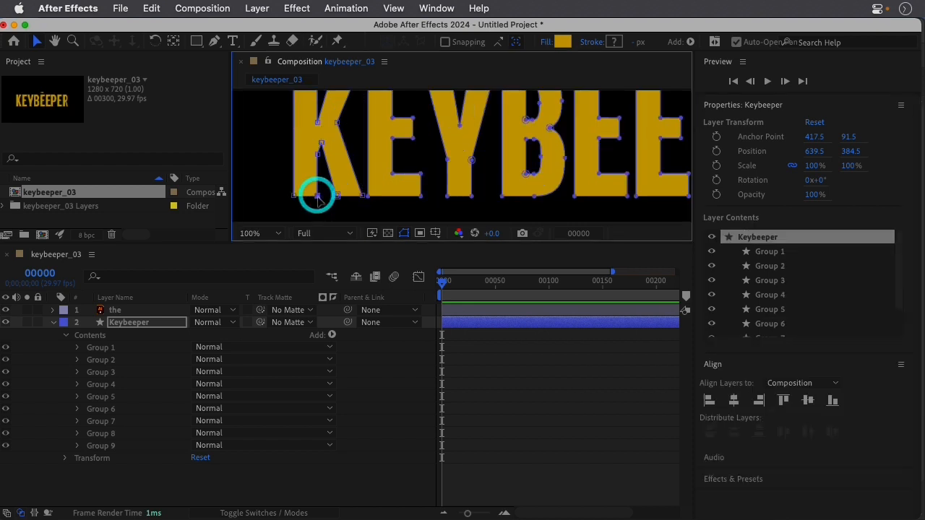
pyautogui.moveTo(315, 200); pyautogui.dragTo(319, 195)
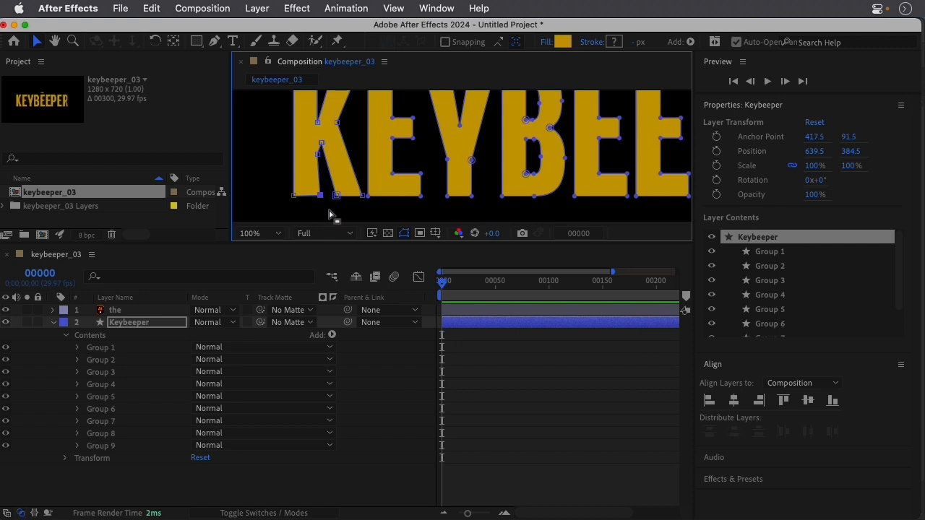
pyautogui.press('Left')
pyautogui.press('Left')
pyautogui.press('Left')
pyautogui.press('Left')
# Rename Group 9 as K and set a Path keyframe for it at frame 00000.
pyautogui.click(137, 445)
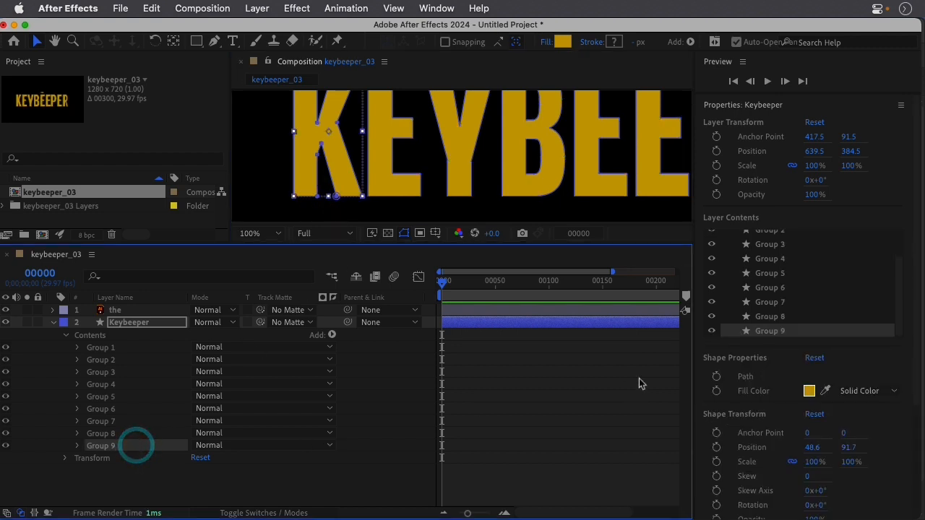
pyautogui.click(794, 331)
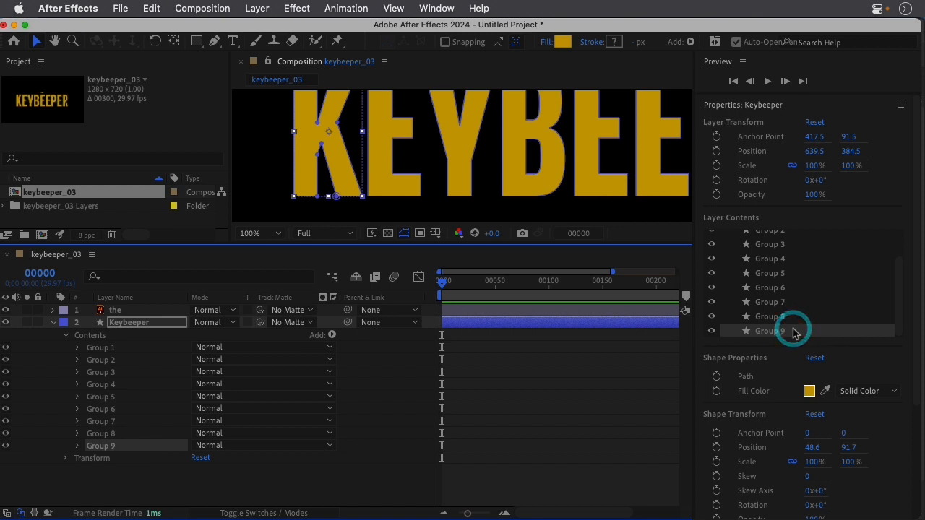
pyautogui.click(145, 446)
pyautogui.press('Return')
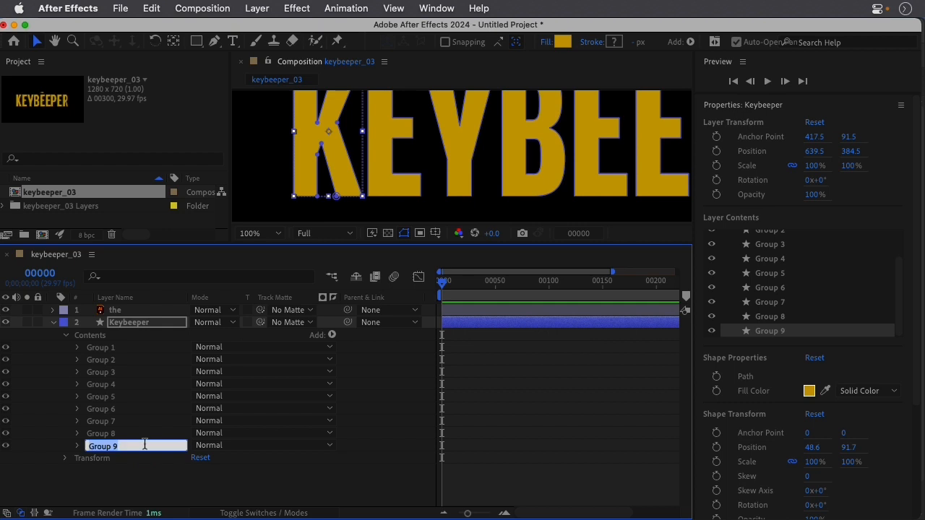
pyautogui.write('K')
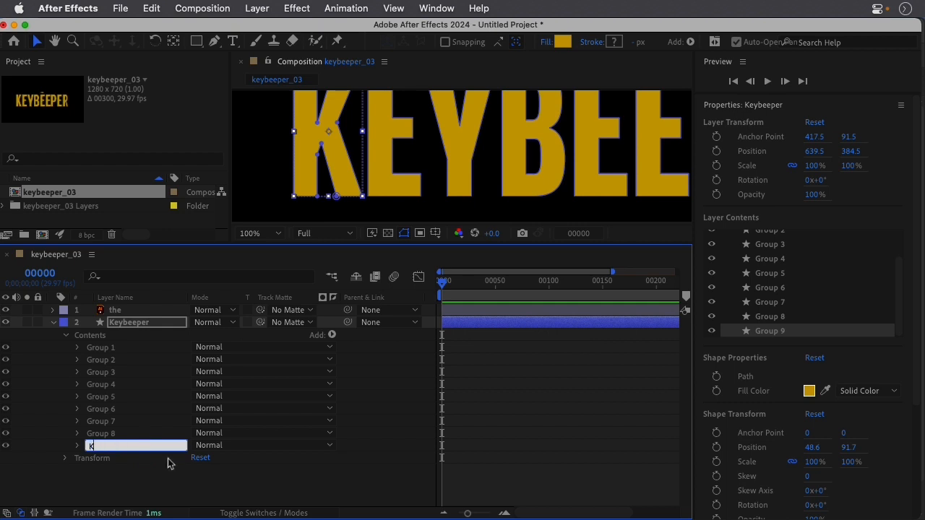
pyautogui.press('Return')
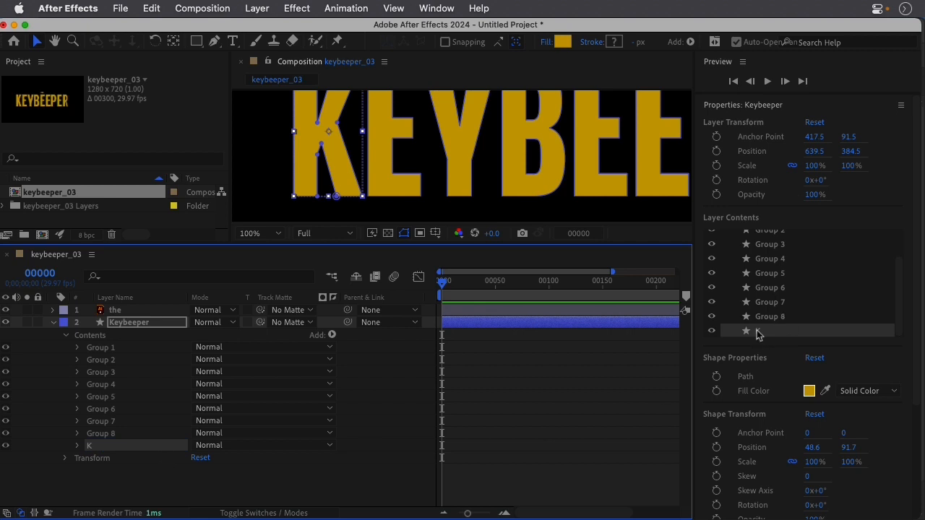
pyautogui.click(716, 376)
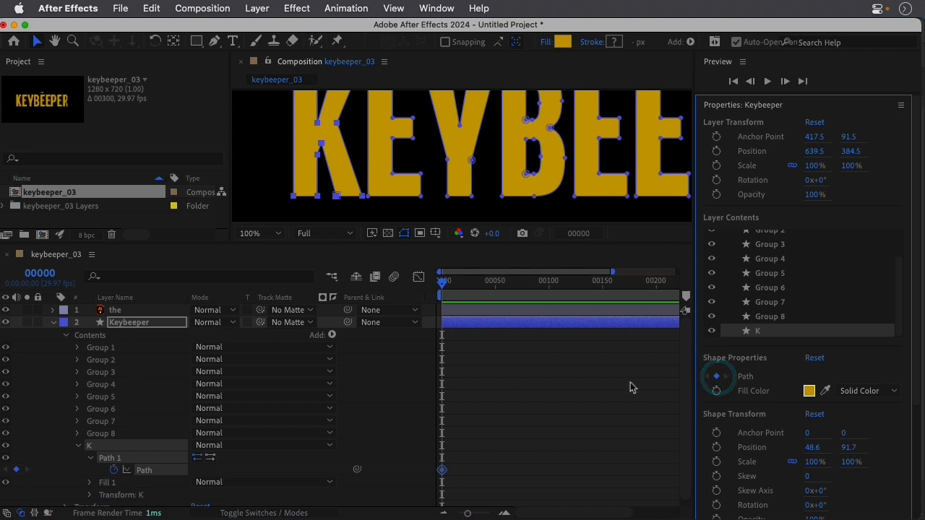
# Rename Group 8 as E and set a Path keyframe for it at frame 00000.
pyautogui.click(132, 436)
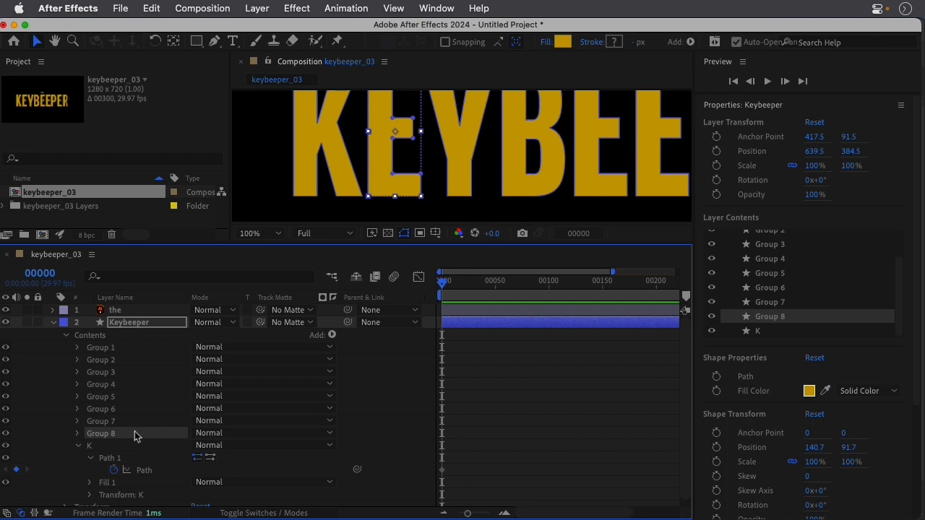
pyautogui.press('Return')
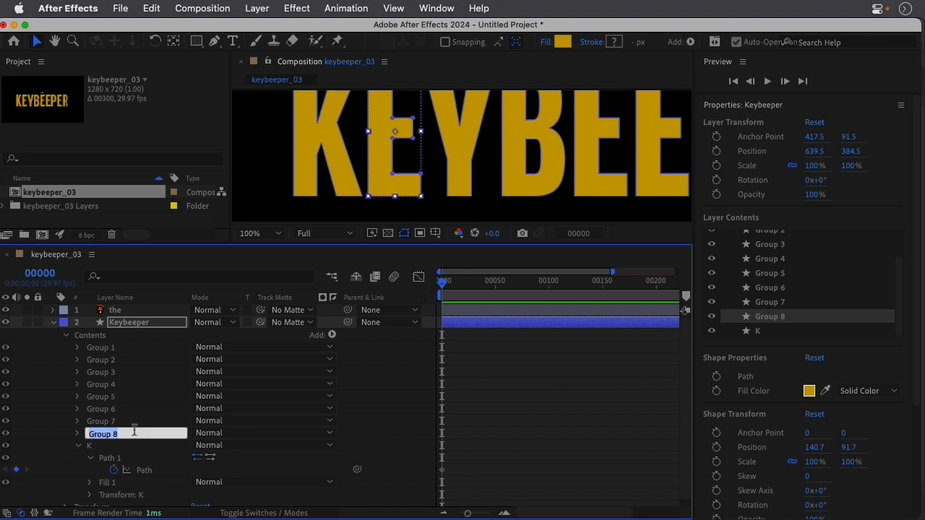
pyautogui.write('E')
pyautogui.press('Return')
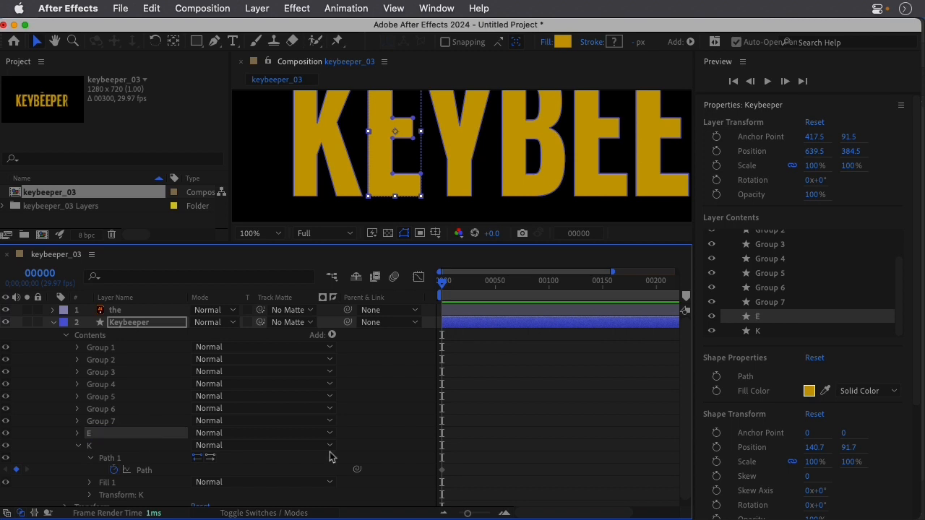
pyautogui.click(716, 377)
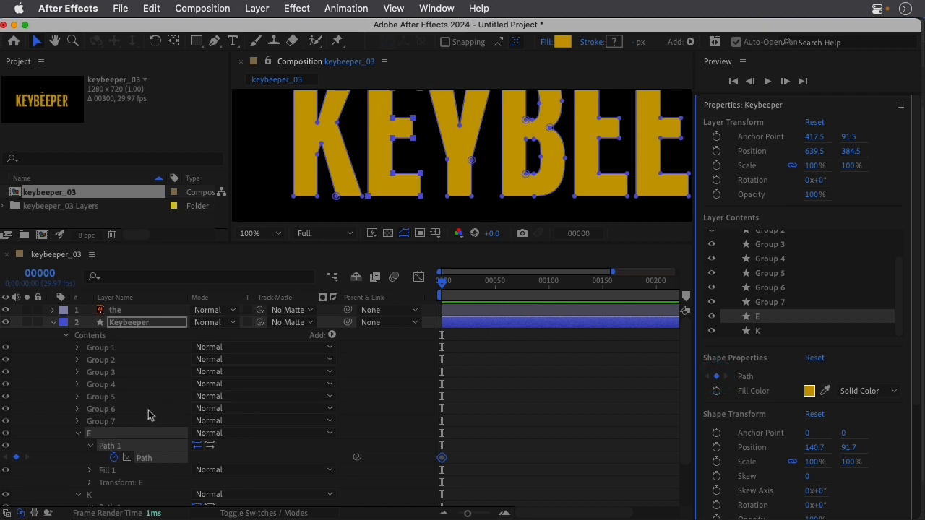
# Rename Group 7 as Y and set a Path keyframe for it at frame 00000.
pyautogui.click(121, 422)
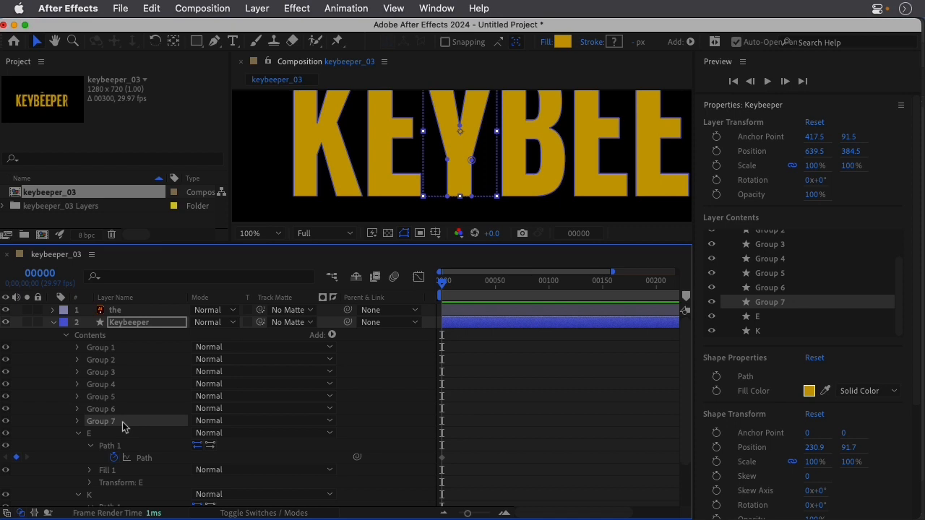
pyautogui.press('Return')
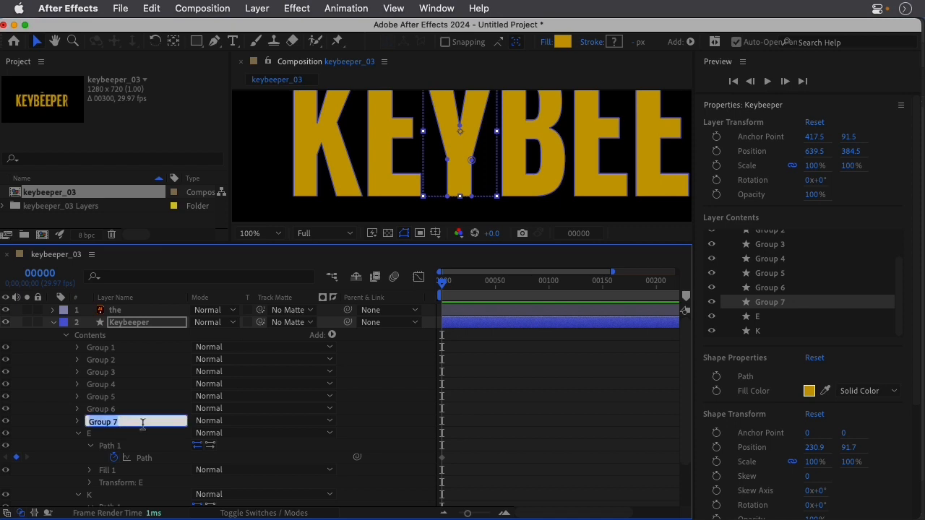
pyautogui.write('Y')
pyautogui.press('Return')
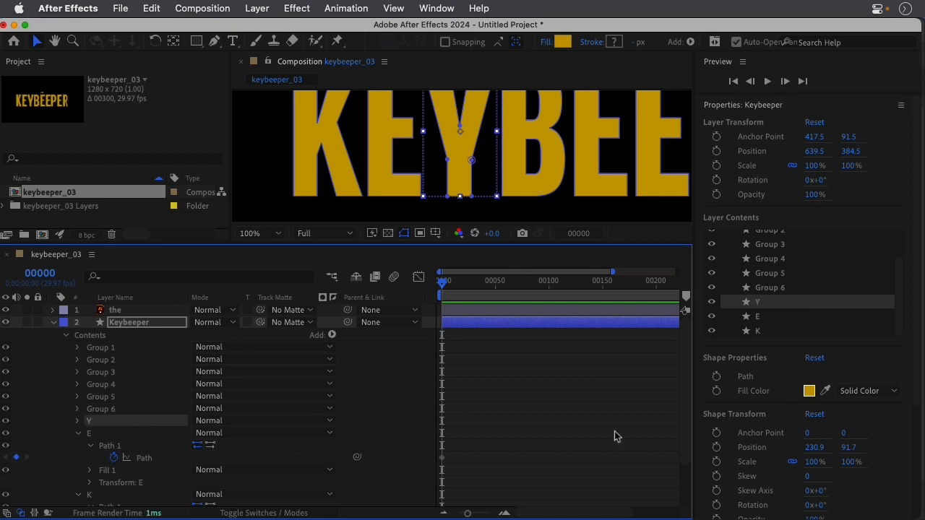
pyautogui.click(716, 376)
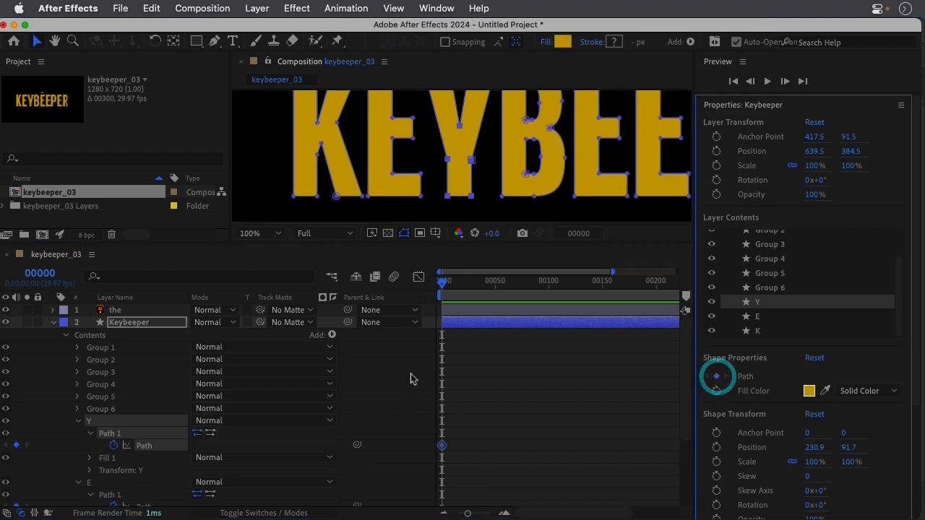
# Rename Group 6 of the Keybeeper layer as B.
pyautogui.click(129, 409)
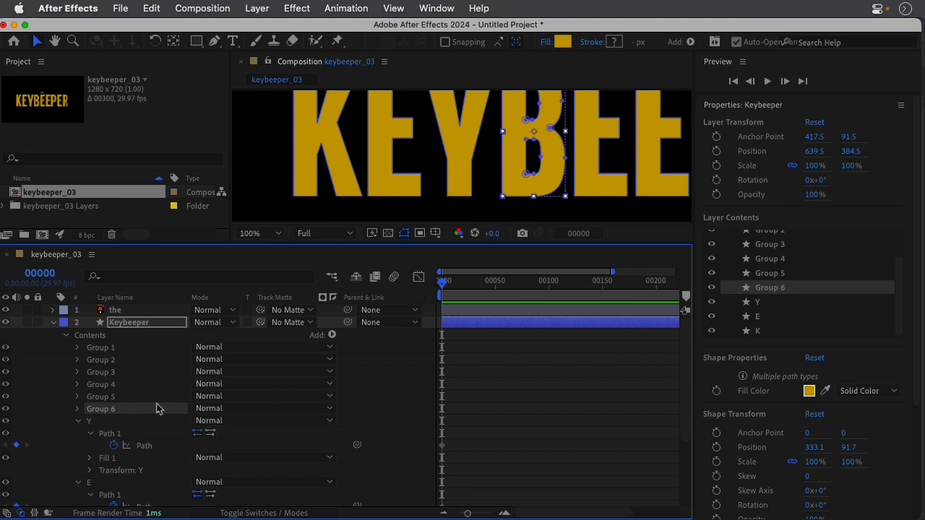
pyautogui.press('Return')
pyautogui.write('B')
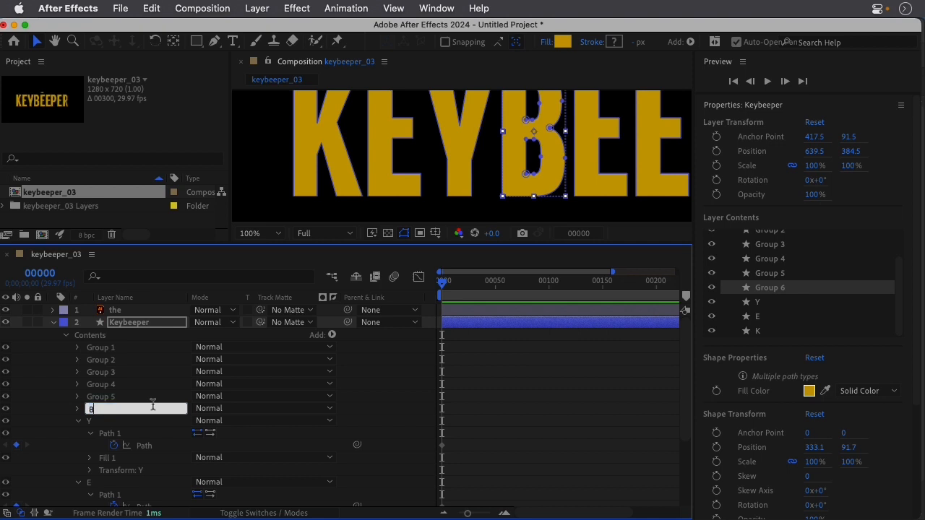
pyautogui.press('Return')
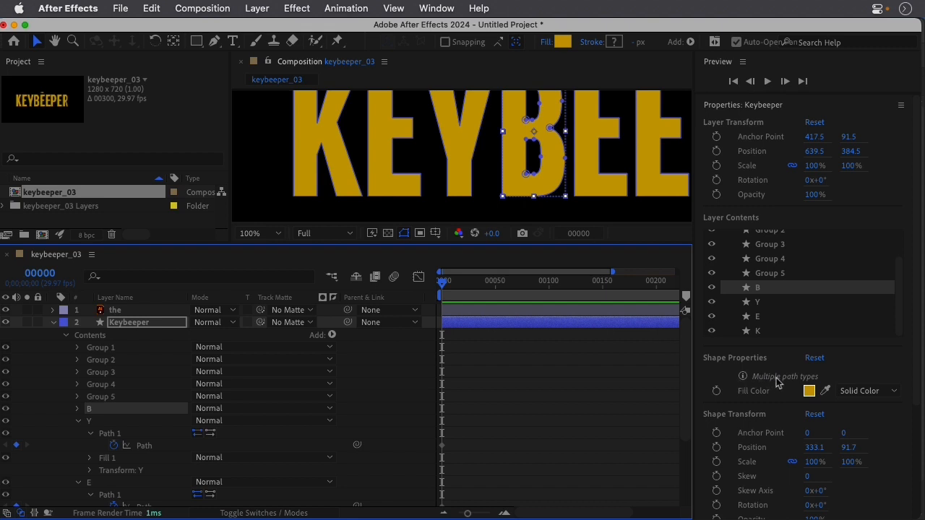
# Set Path keyframes at frame 00000 for Path 1, Path 2 and Path 3 of the B group together, and collapse the group.
pyautogui.click(78, 409)
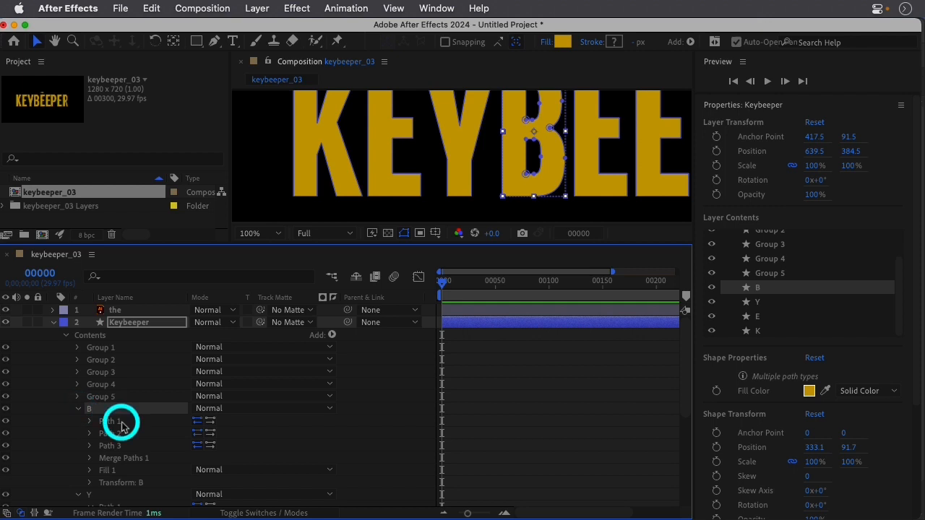
pyautogui.click(116, 432)
pyautogui.click(116, 433)
pyautogui.click(112, 446)
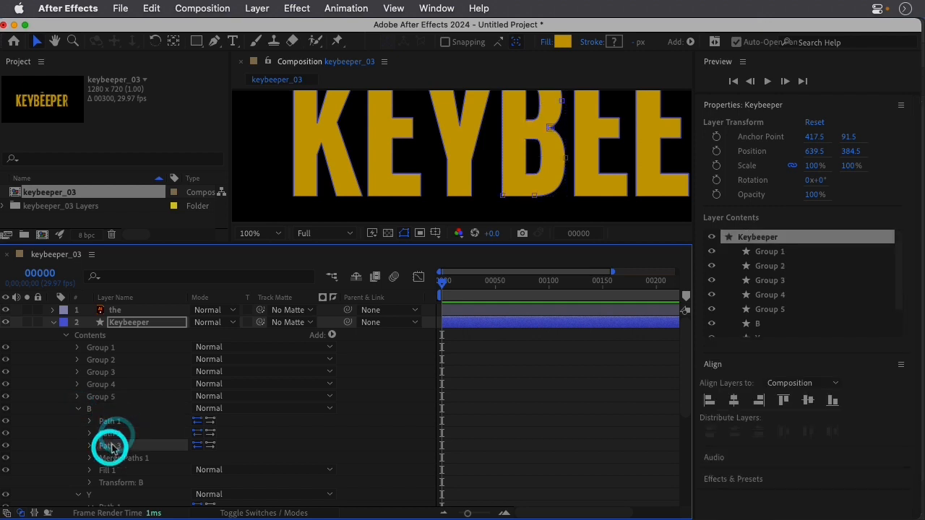
pyautogui.keyDown('shift'); pyautogui.click(114, 421); pyautogui.keyUp('shift')
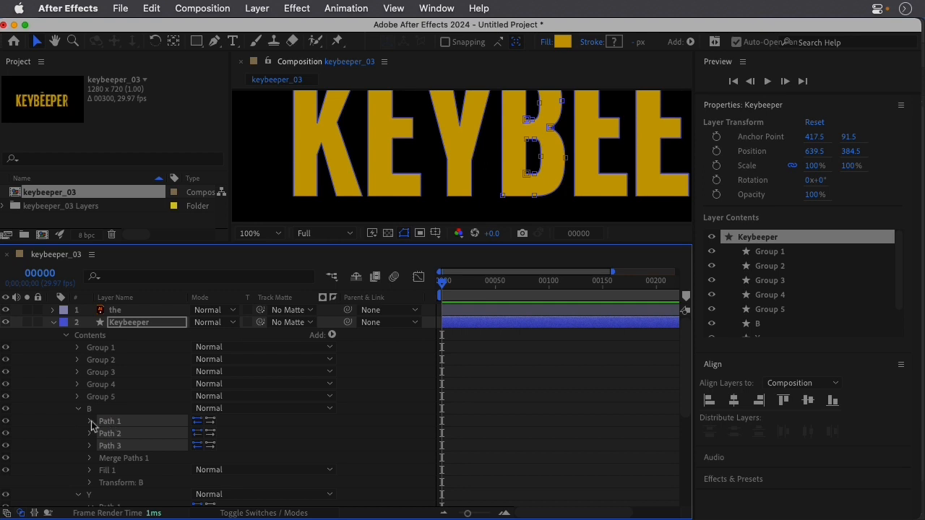
pyautogui.click(90, 422)
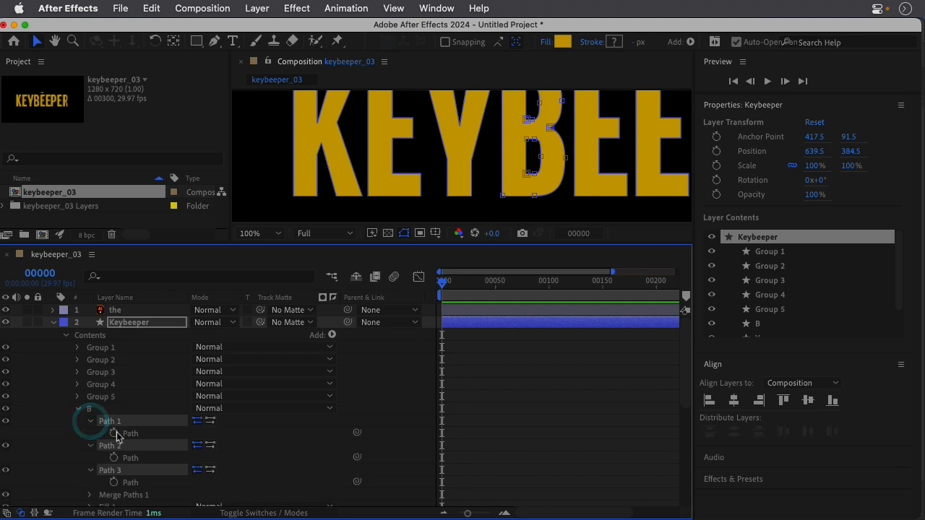
pyautogui.click(114, 433)
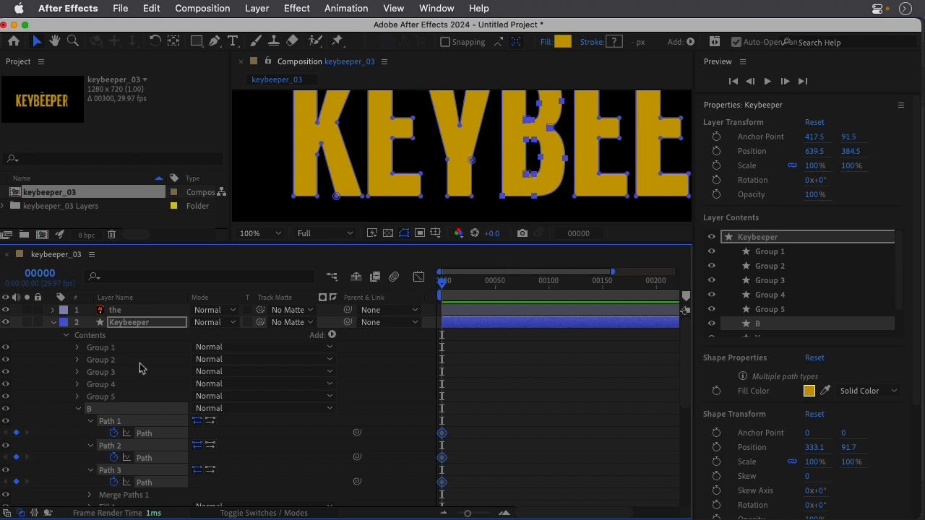
pyautogui.click(79, 412)
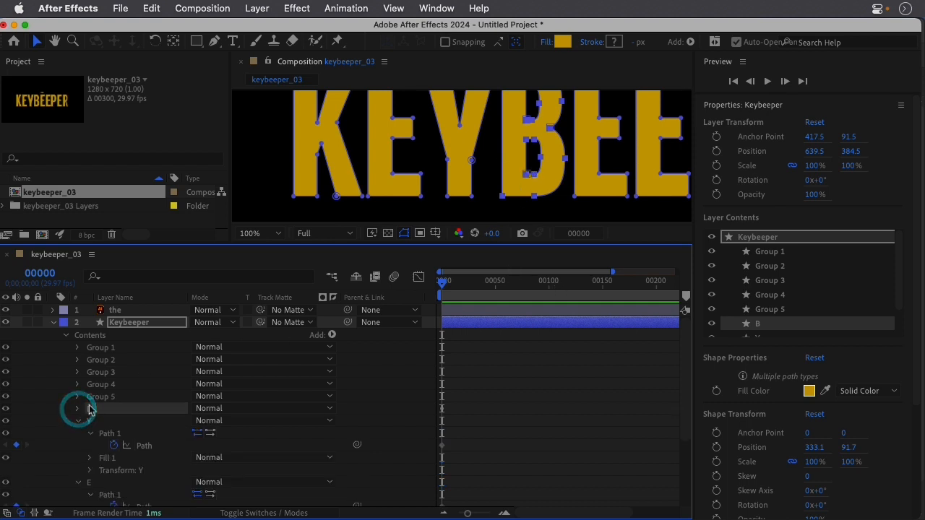
# Rename Group 5 as E and set a Path keyframe for it at frame 00000.
pyautogui.click(103, 398)
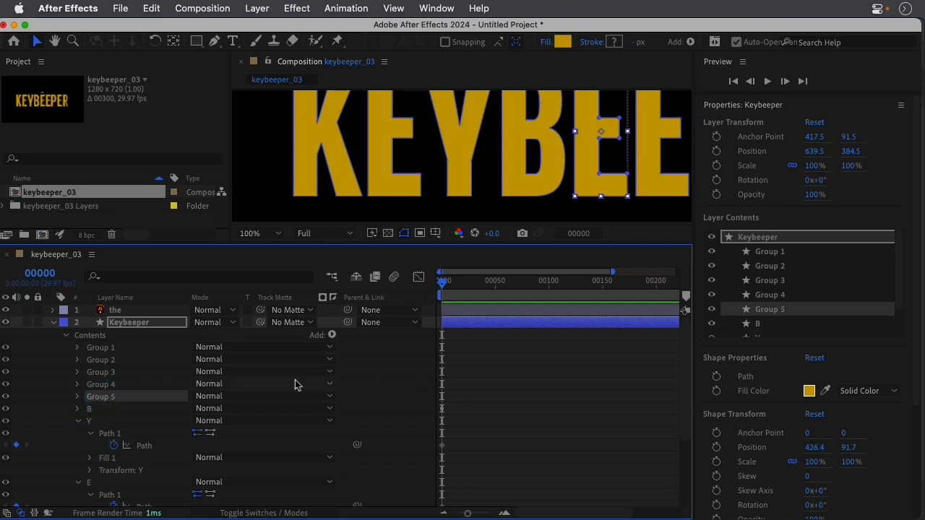
pyautogui.press('Return')
pyautogui.write('E')
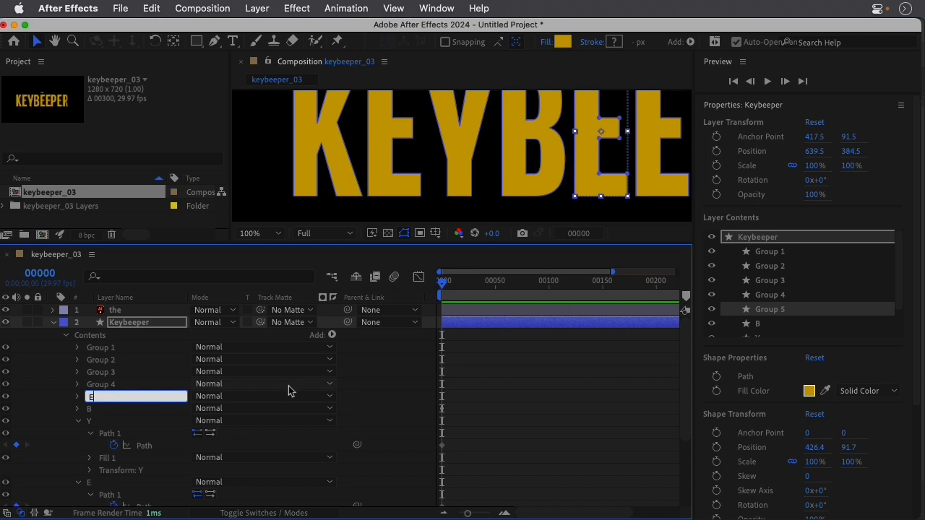
pyautogui.press('Return')
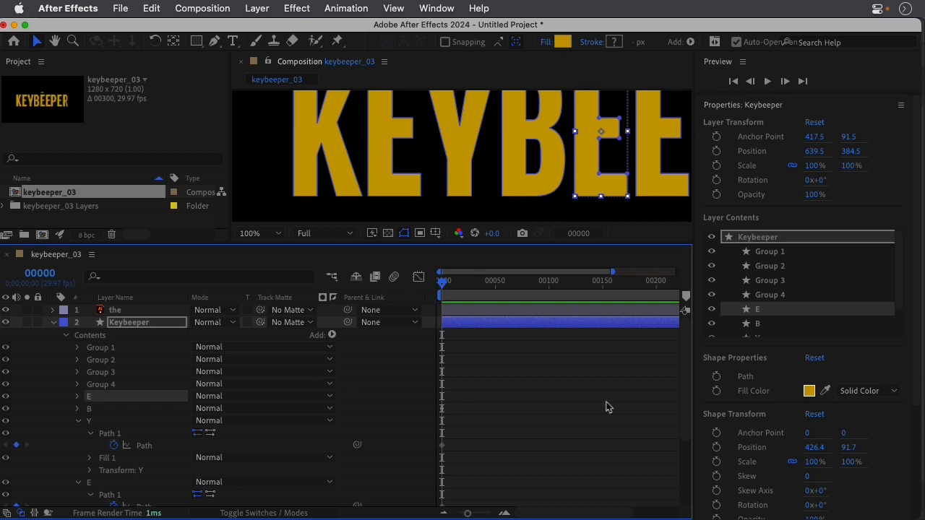
pyautogui.click(716, 378)
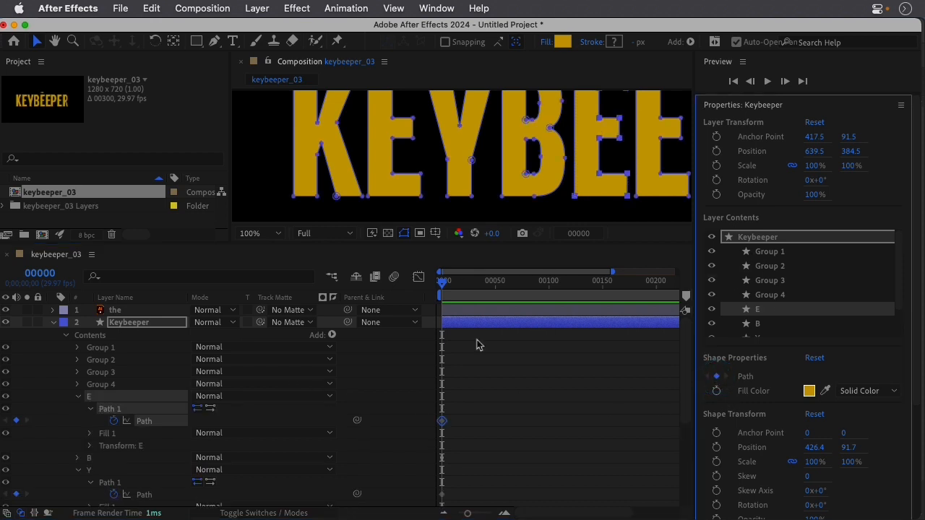
# Rename Group 4 as E and set a Path keyframe for it at frame 00000.
pyautogui.click(144, 387)
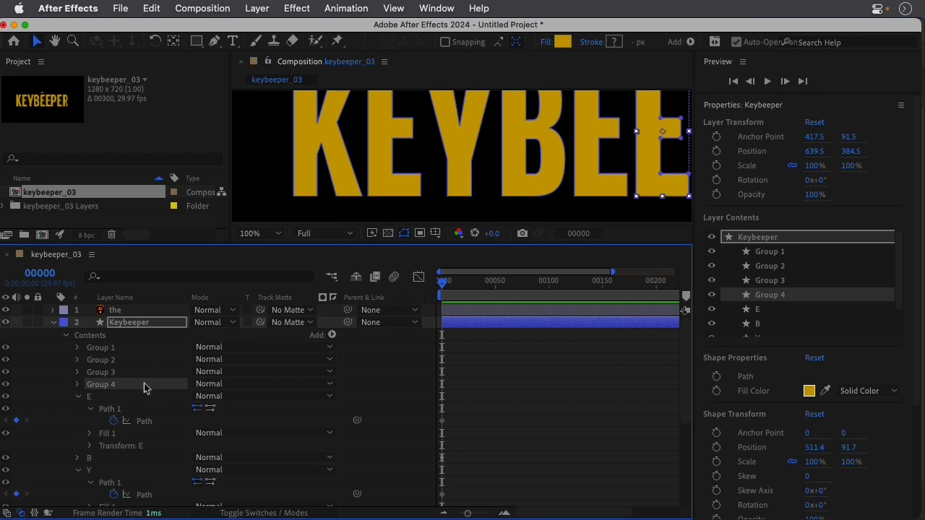
pyautogui.press('Return')
pyautogui.write('E')
pyautogui.click(716, 377)
# Rename Group 3 of the Keybeeper layer as P.
pyautogui.click(109, 373)
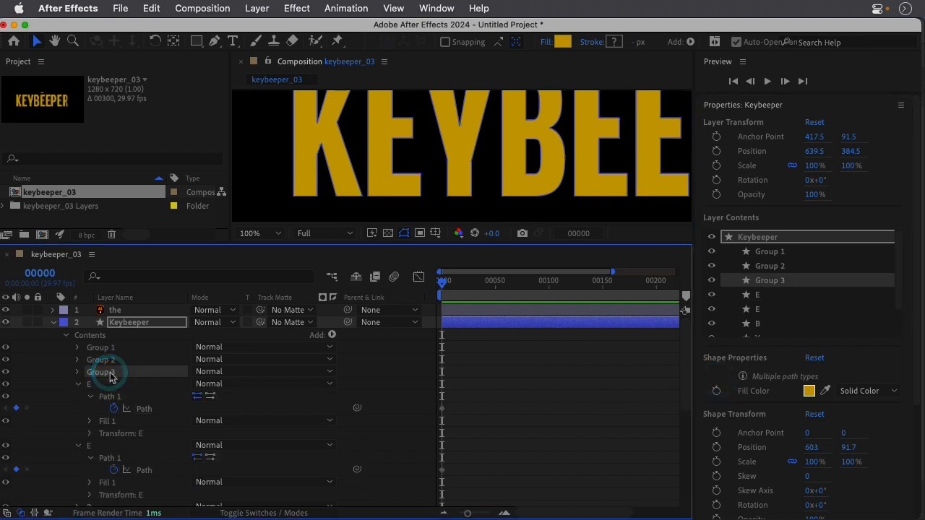
pyautogui.press('h')
pyautogui.moveTo(513, 165); pyautogui.dragTo(312, 175)
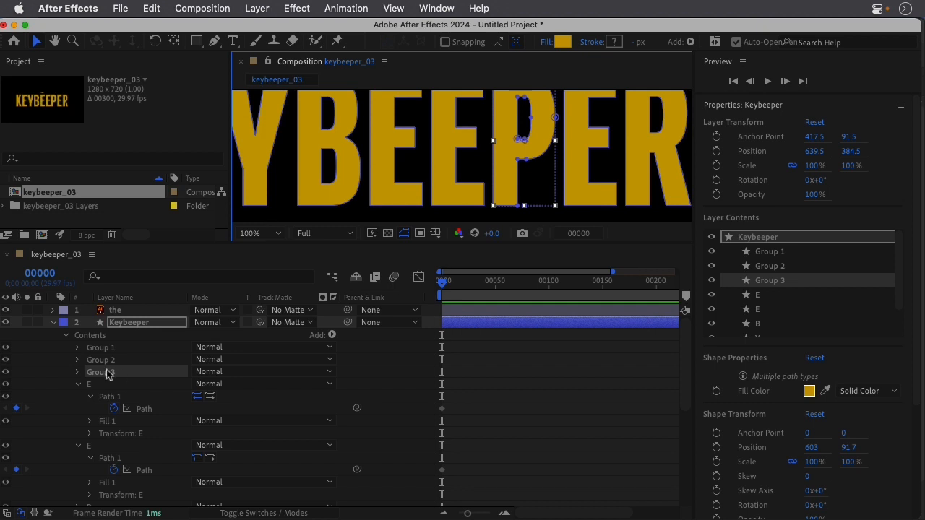
pyautogui.click(107, 373)
pyautogui.press('Return')
pyautogui.write('P')
pyautogui.click(119, 381)
# Set Path keyframes at frame 00000 for Path 1 and Path 2 of the P group together.
pyautogui.click(77, 371)
pyautogui.click(116, 384)
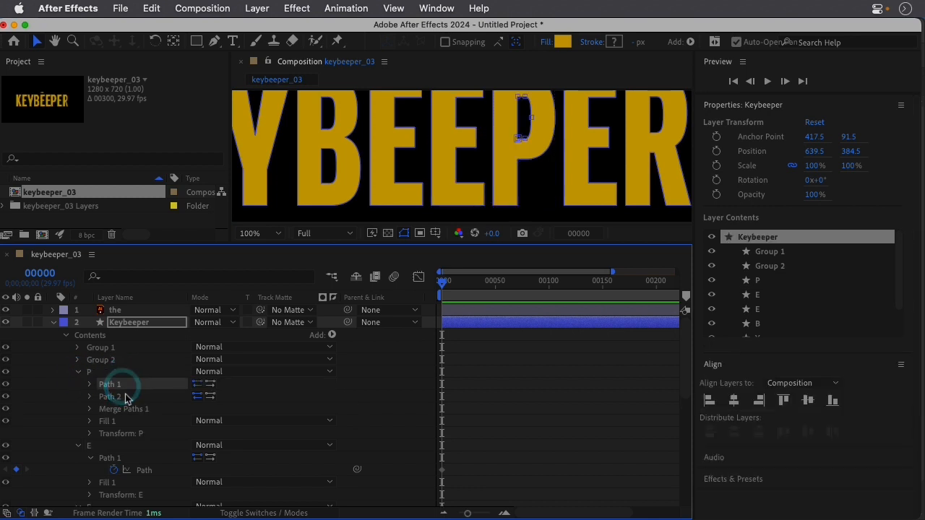
pyautogui.keyDown('shift'); pyautogui.click(126, 397); pyautogui.keyUp('shift')
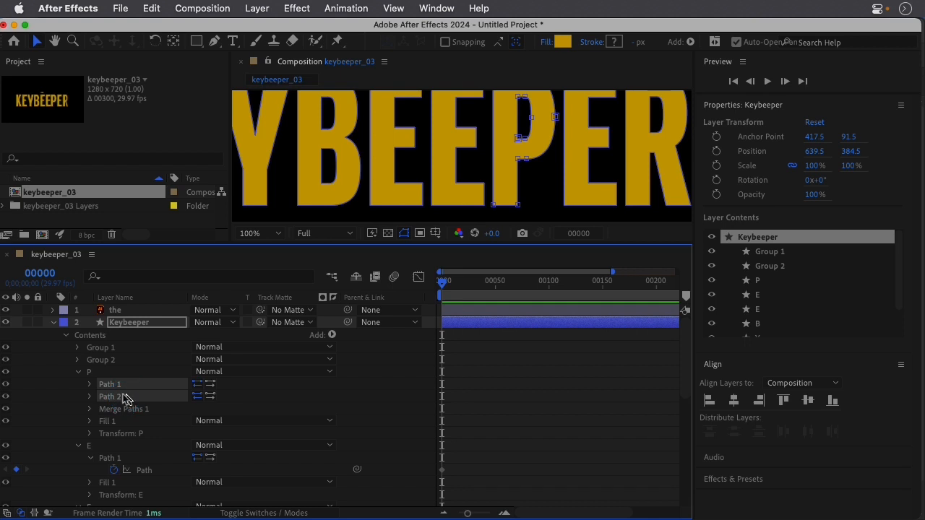
pyautogui.click(90, 383)
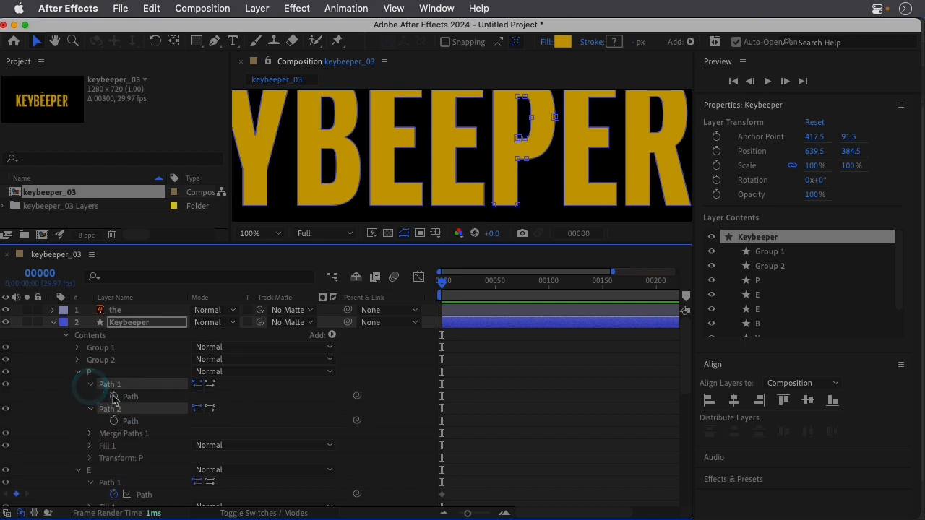
pyautogui.click(114, 396)
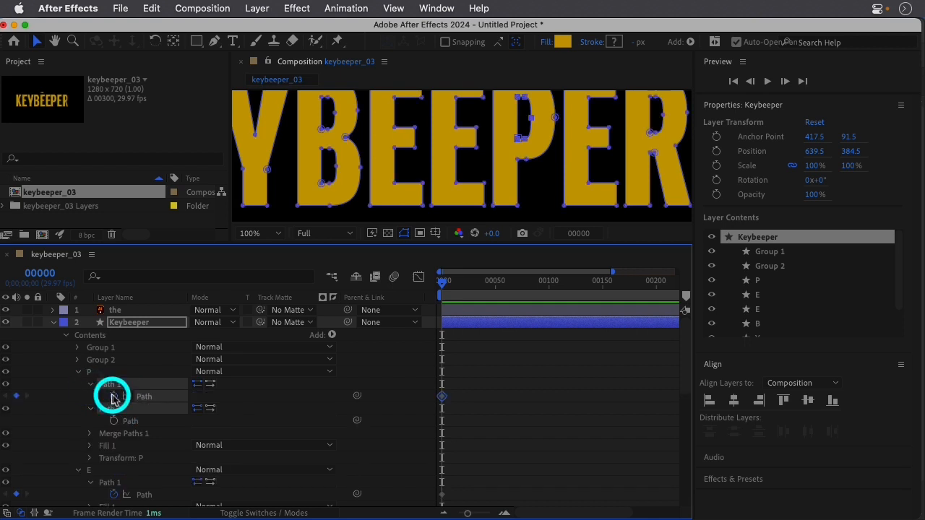
# Rename Group 2 as E and set a Path keyframe for it at frame 00000.
pyautogui.click(123, 359)
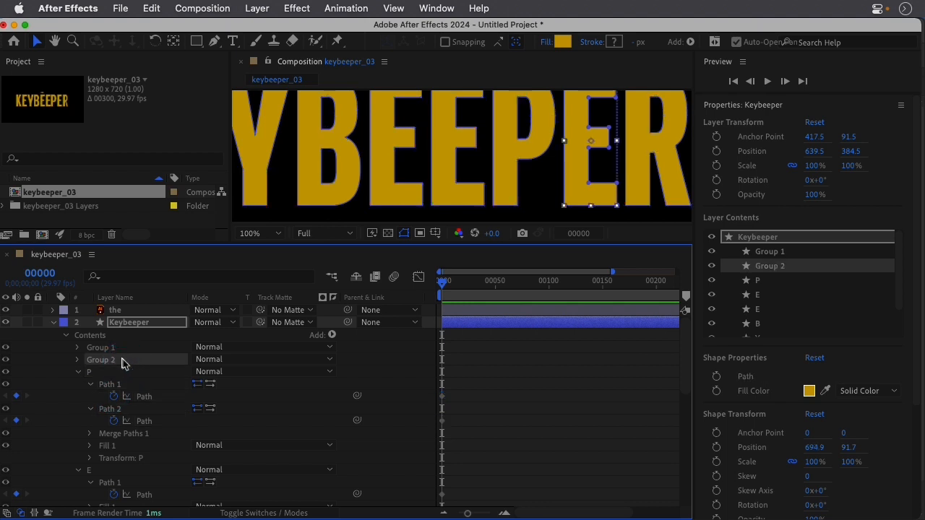
pyautogui.press('Return')
pyautogui.write('E')
pyautogui.press('Return')
pyautogui.click(716, 376)
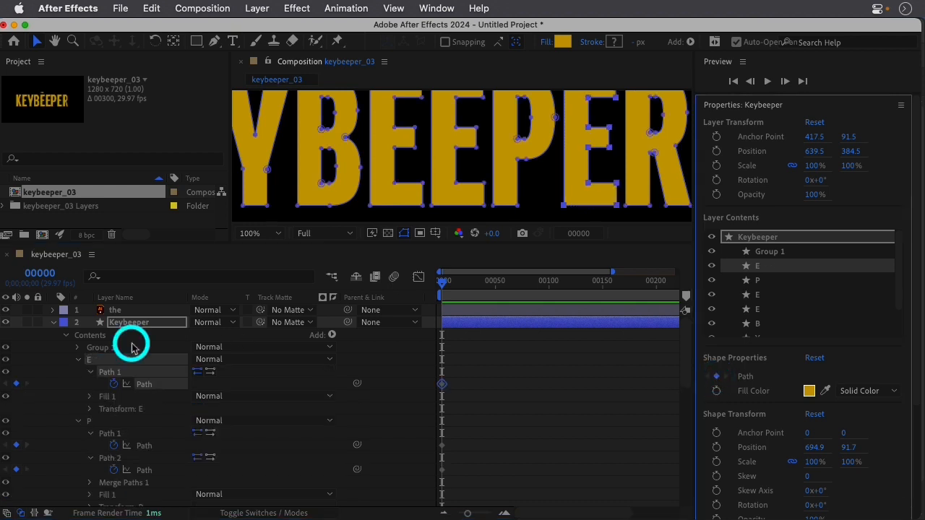
# Rename Group 1 of the Keybeeper layer as R.
pyautogui.click(132, 348)
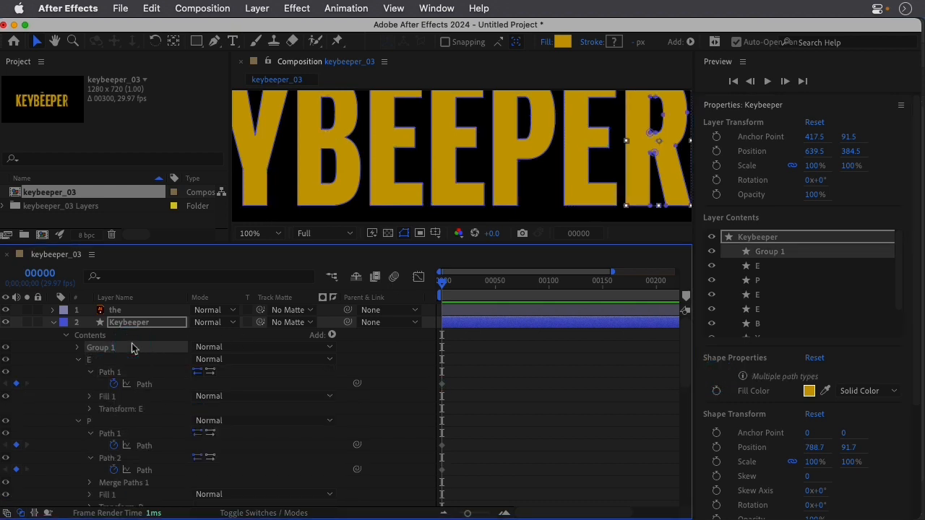
pyautogui.press('Return')
pyautogui.write('R')
pyautogui.press('Return')
# Set Path keyframes at frame 00000 for Path 1 and Path 2 of the R group together.
pyautogui.click(78, 347)
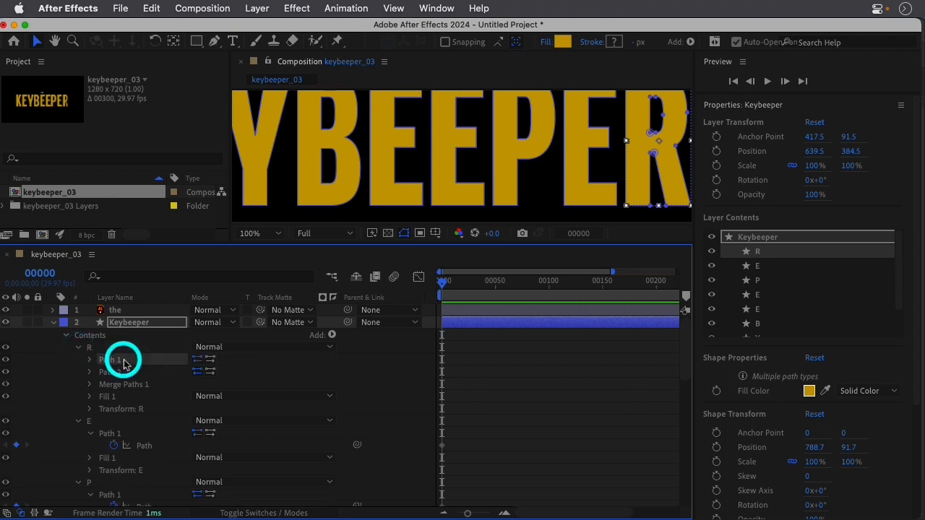
pyautogui.click(123, 360)
pyautogui.keyDown('shift'); pyautogui.click(120, 372); pyautogui.keyUp('shift')
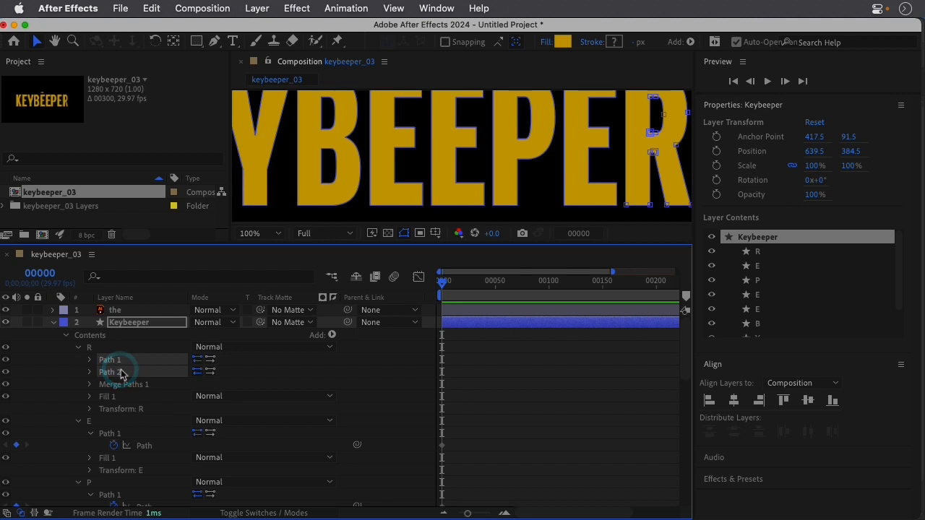
pyautogui.click(89, 359)
pyautogui.click(112, 372)
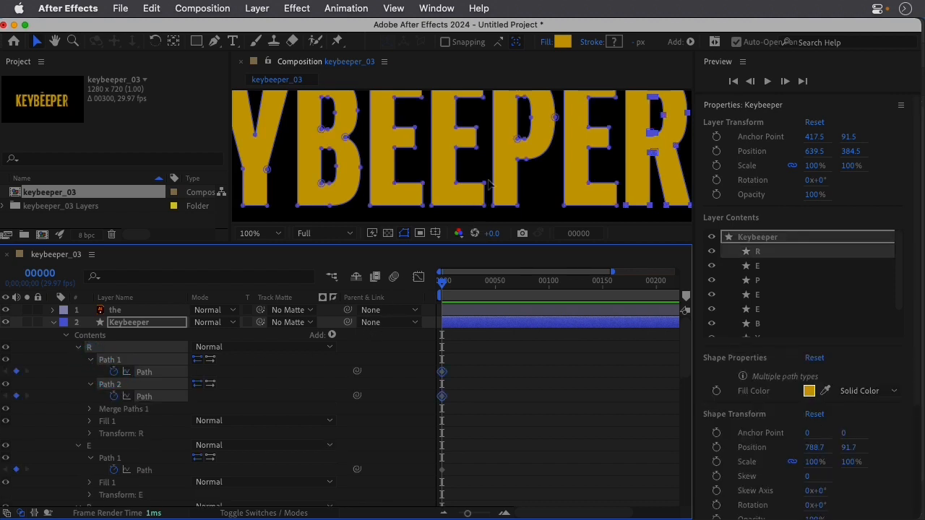
# Collapse the Keybeeper layer's contents in the timeline.
pyautogui.scroll(-2, 489, 185)
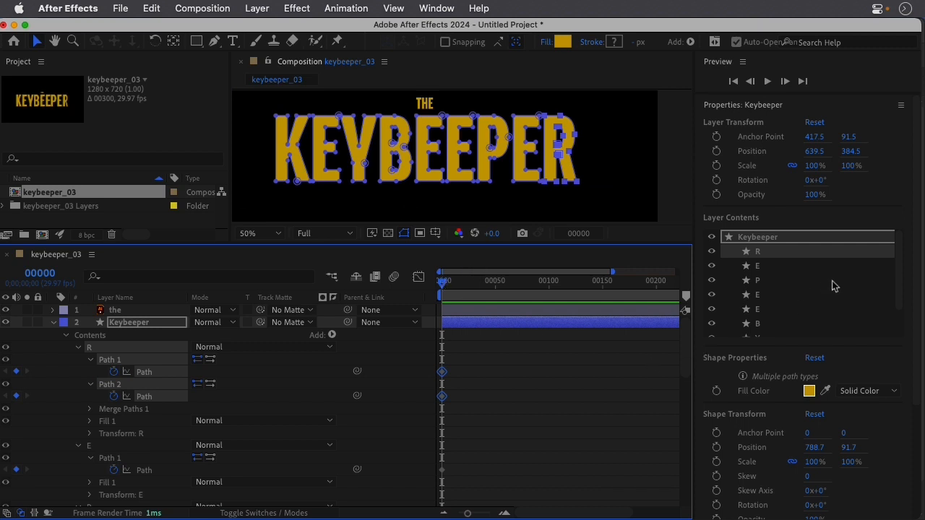
pyautogui.moveTo(898, 276); pyautogui.dragTo(892, 257)
pyautogui.click(54, 323)
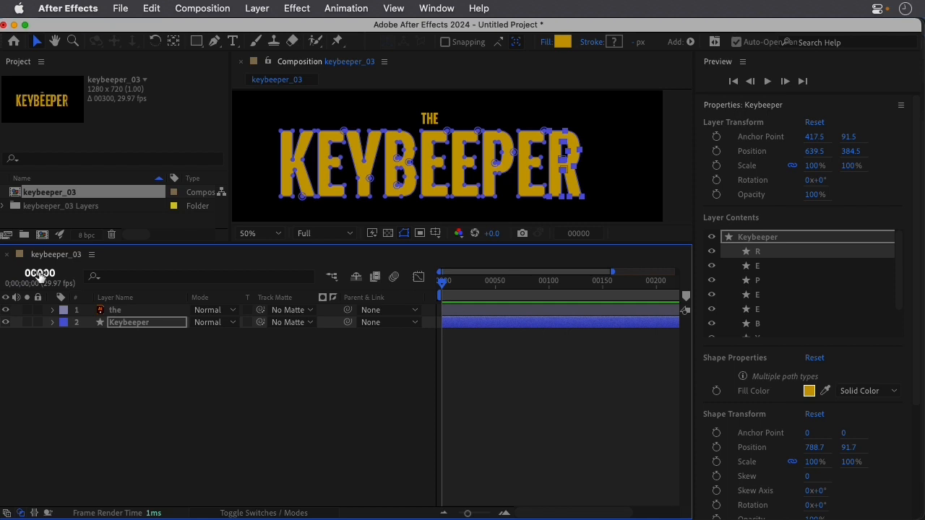
# Move the current time to frame 60 by entering the frame number.
pyautogui.keyDown('super'); pyautogui.click(41, 277); pyautogui.keyUp('super')
pyautogui.keyDown('super'); pyautogui.click(41, 278); pyautogui.keyUp('super')
pyautogui.keyDown('super'); pyautogui.click(40, 276); pyautogui.keyUp('super')
pyautogui.keyDown('super'); pyautogui.click(41, 276); pyautogui.keyUp('super')
pyautogui.click(49, 274)
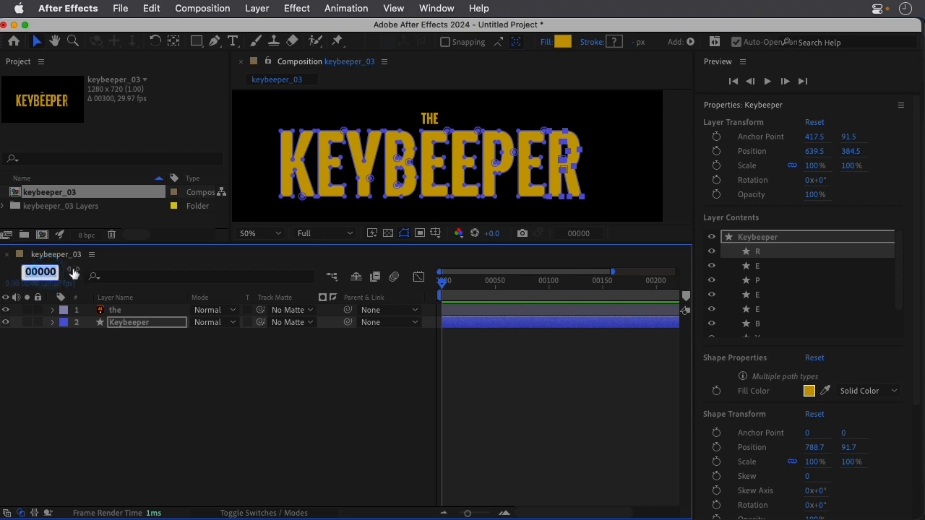
pyautogui.write('5')
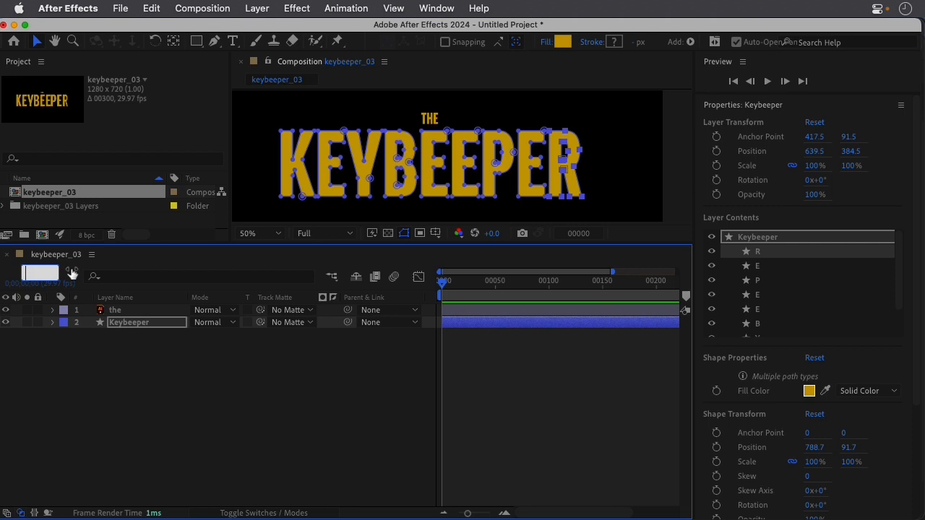
pyautogui.write('0')
pyautogui.press('Return')
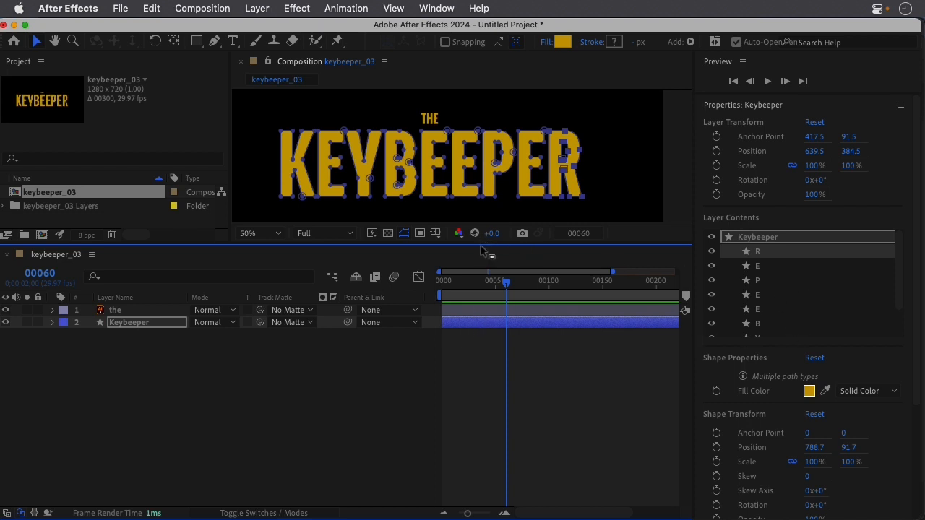
# Draw a four-point wavy open path beneath the KEYBEEPER title, spanning its width, with the Pen tool.
pyautogui.moveTo(480, 249); pyautogui.dragTo(478, 298)
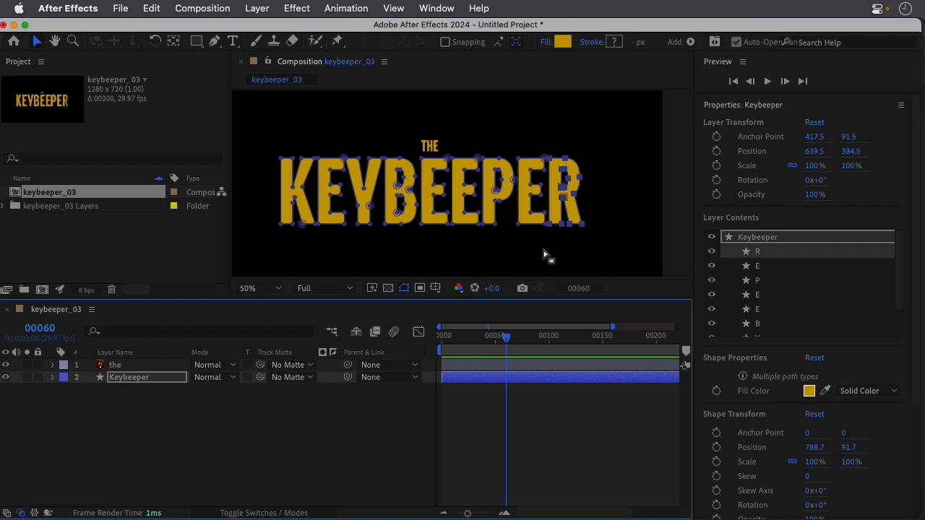
pyautogui.click(216, 425)
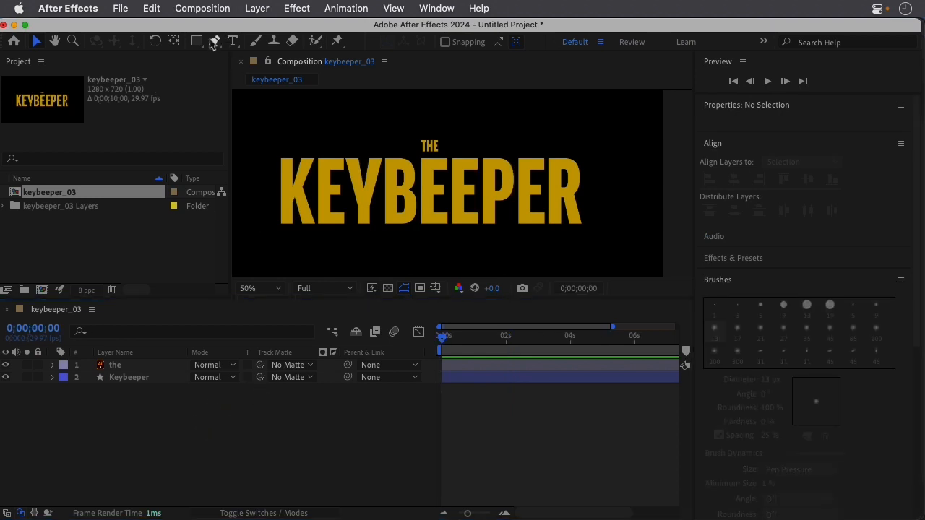
pyautogui.click(215, 40)
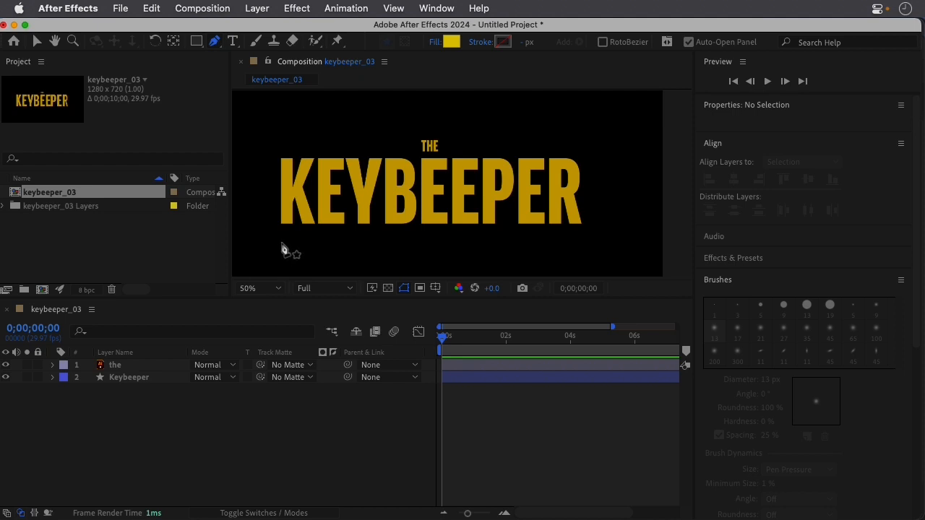
pyautogui.click(280, 241)
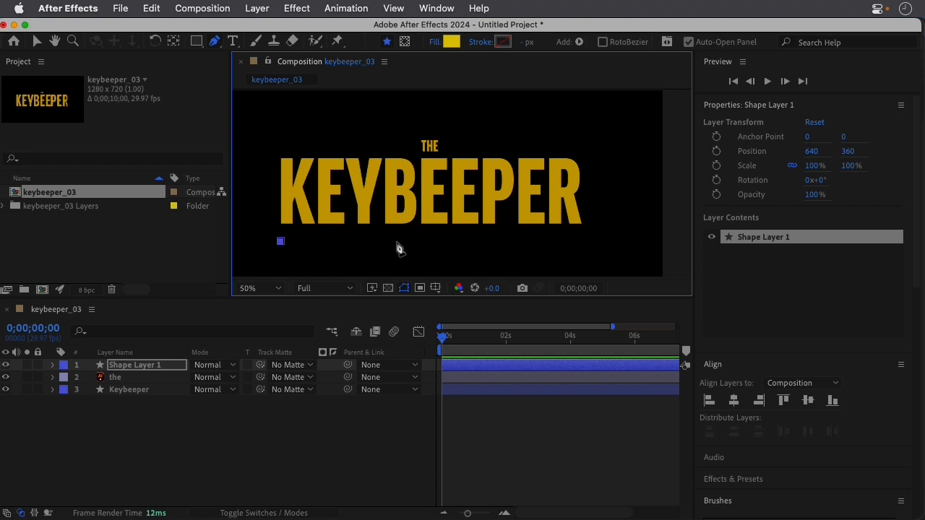
pyautogui.moveTo(398, 251); pyautogui.dragTo(426, 251)
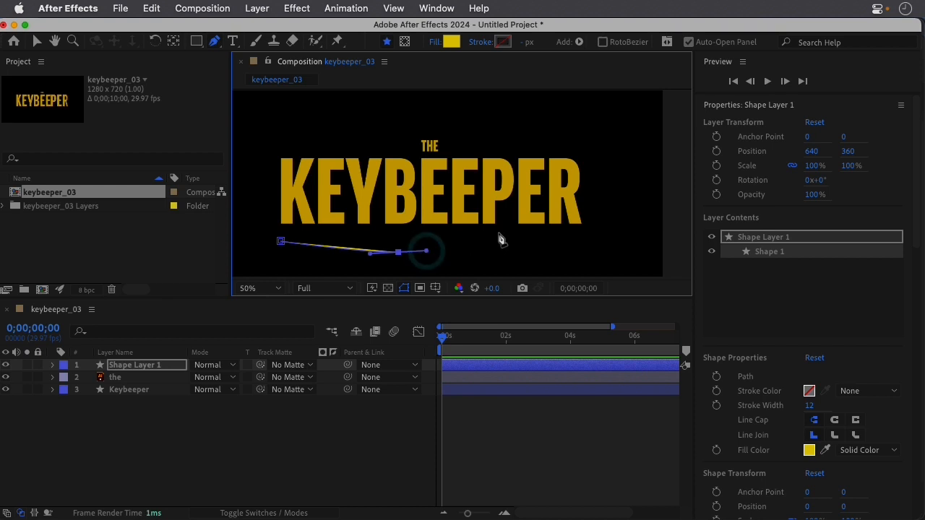
pyautogui.moveTo(504, 233); pyautogui.dragTo(510, 234)
pyautogui.click(602, 258)
pyautogui.moveTo(603, 259); pyautogui.dragTo(618, 258)
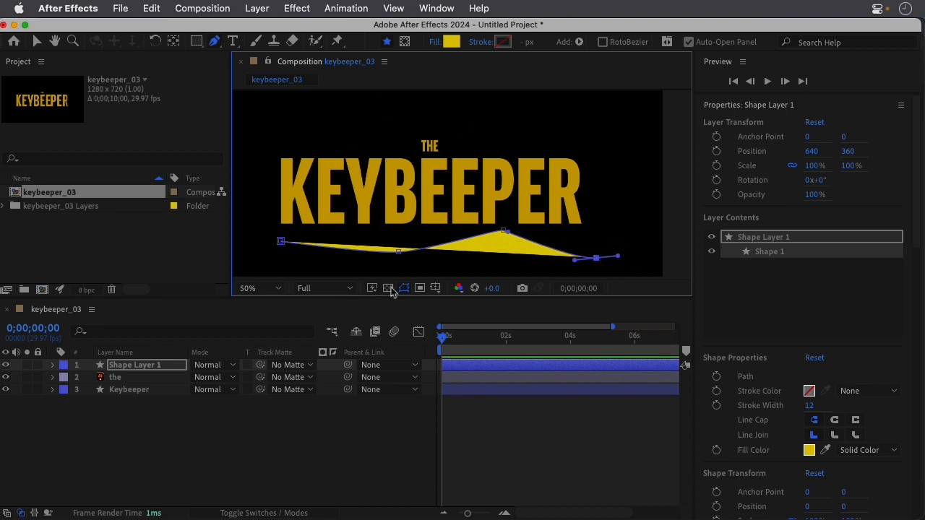
# Set the wavy path's fill to None and its stroke to Solid Color.
pyautogui.click(434, 43)
pyautogui.click(388, 237)
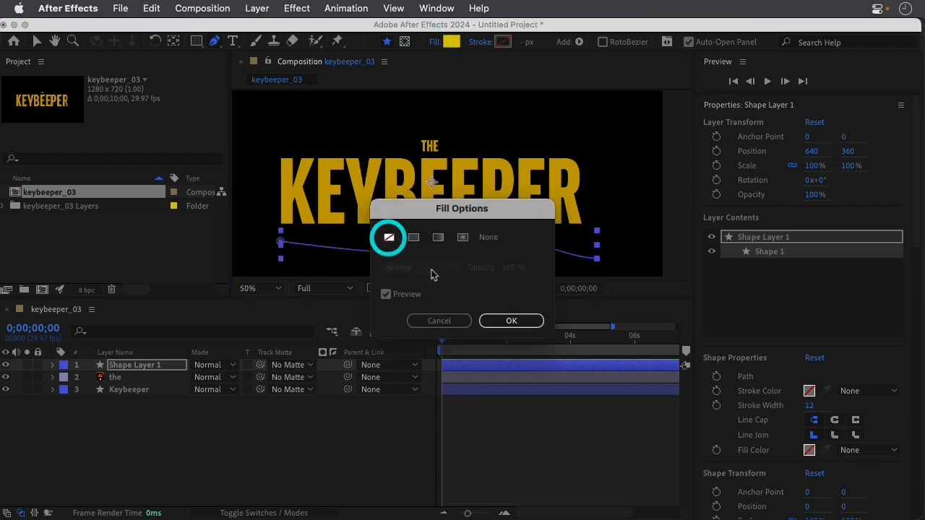
pyautogui.click(510, 322)
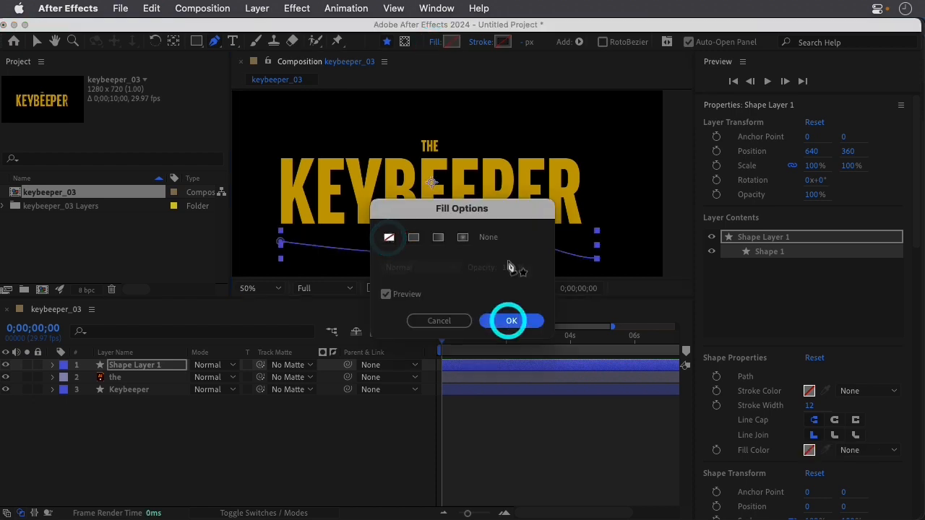
pyautogui.click(479, 44)
pyautogui.click(413, 237)
pyautogui.click(496, 316)
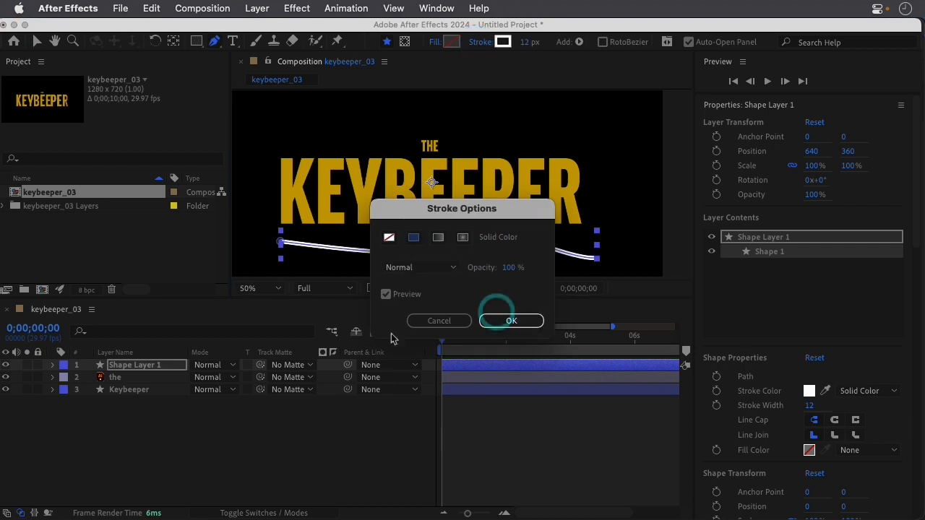
# Smooth the wavy path by shifting its third point leftward, raising its end point and adjusting the curve handles.
pyautogui.moveTo(502, 231); pyautogui.dragTo(525, 232)
pyautogui.moveTo(498, 231); pyautogui.dragTo(505, 240)
pyautogui.click(501, 231)
pyautogui.moveTo(596, 258); pyautogui.dragTo(602, 251)
pyautogui.moveTo(580, 252); pyautogui.dragTo(551, 251)
pyautogui.moveTo(505, 232); pyautogui.dragTo(479, 232)
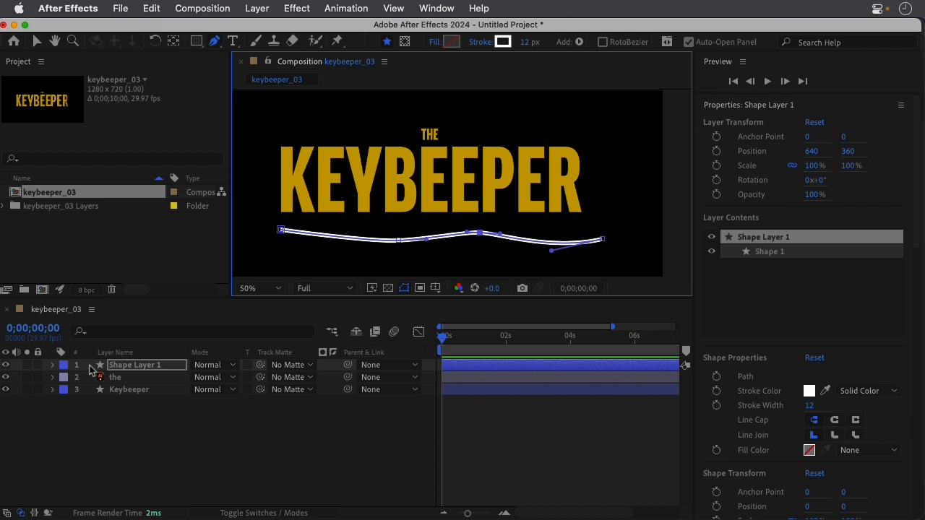
# Rename the wavy line's layer as guide and set its stroke width to 3 px.
pyautogui.click(142, 365)
pyautogui.press('Return')
pyautogui.write('g')
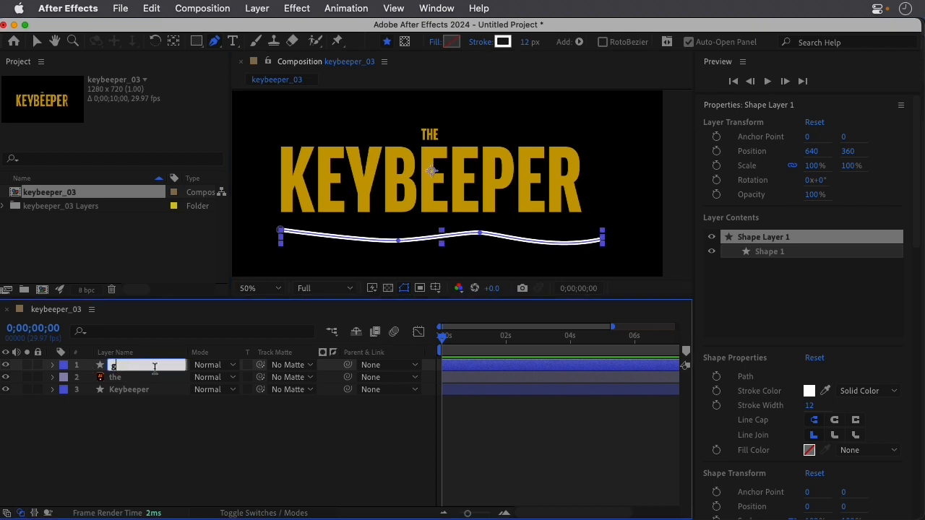
pyautogui.write('uide')
pyautogui.moveTo(525, 48); pyautogui.dragTo(518, 45)
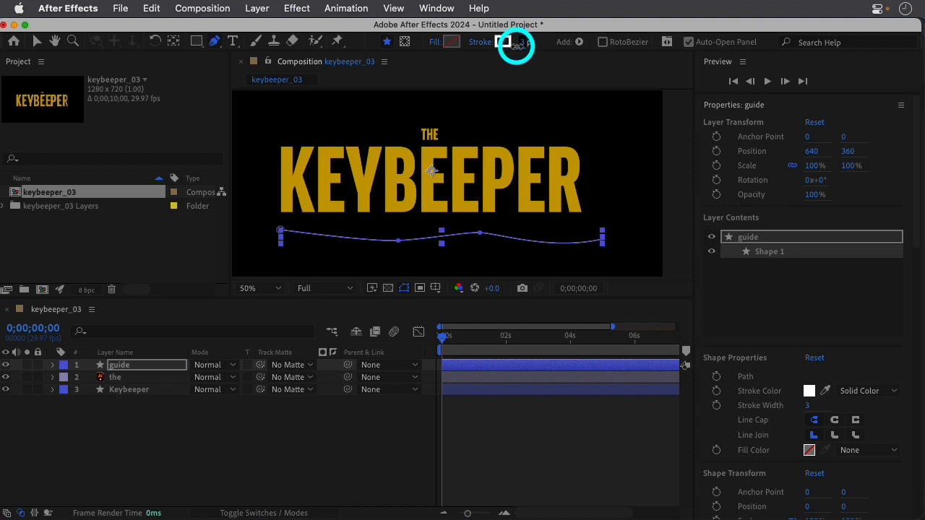
pyautogui.click(269, 449)
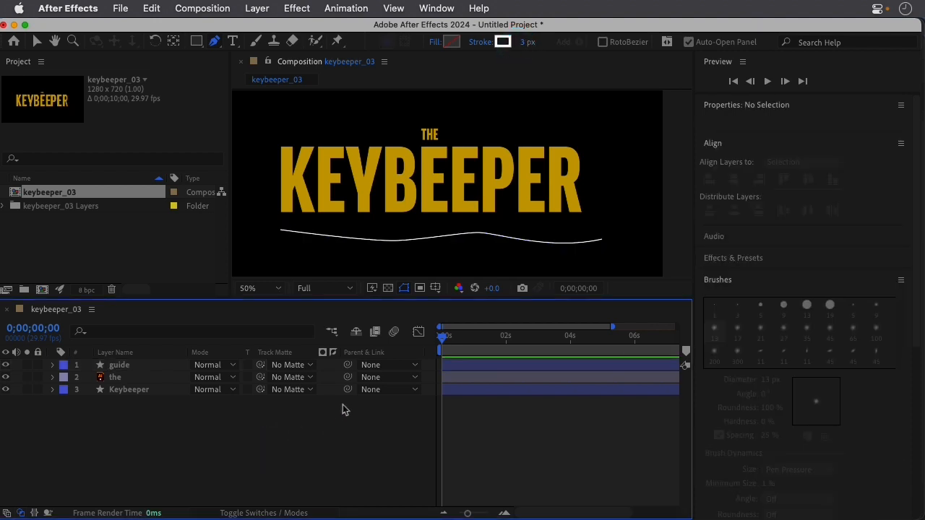
# Switch the timeline's time display to frames and move the current time to frame 60.
pyautogui.click(52, 330)
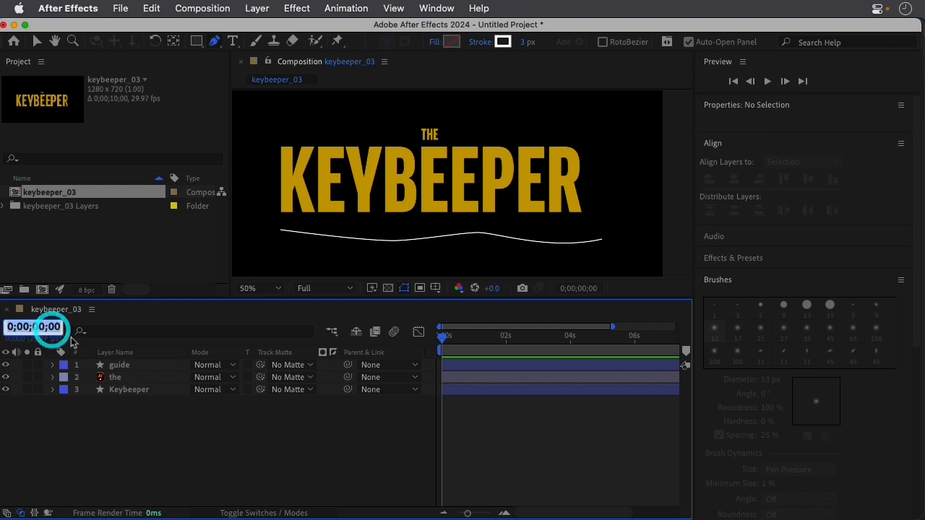
pyautogui.click(123, 315)
pyautogui.keyDown('super'); pyautogui.click(42, 327); pyautogui.keyUp('super')
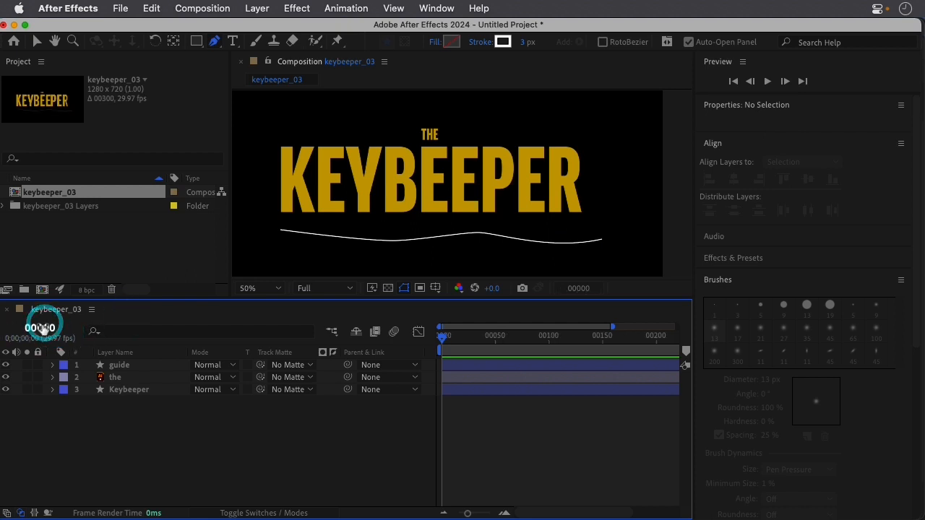
pyautogui.click(42, 328)
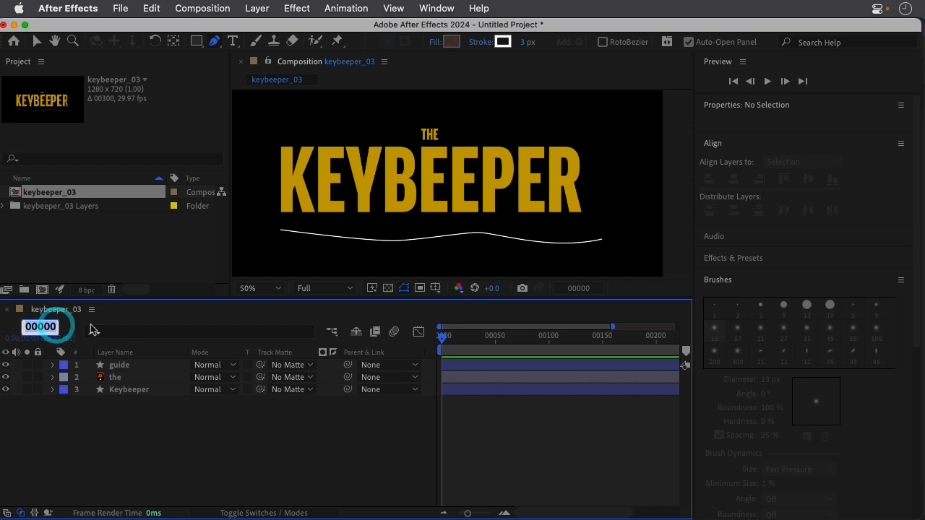
pyautogui.write('60')
pyautogui.press('Return')
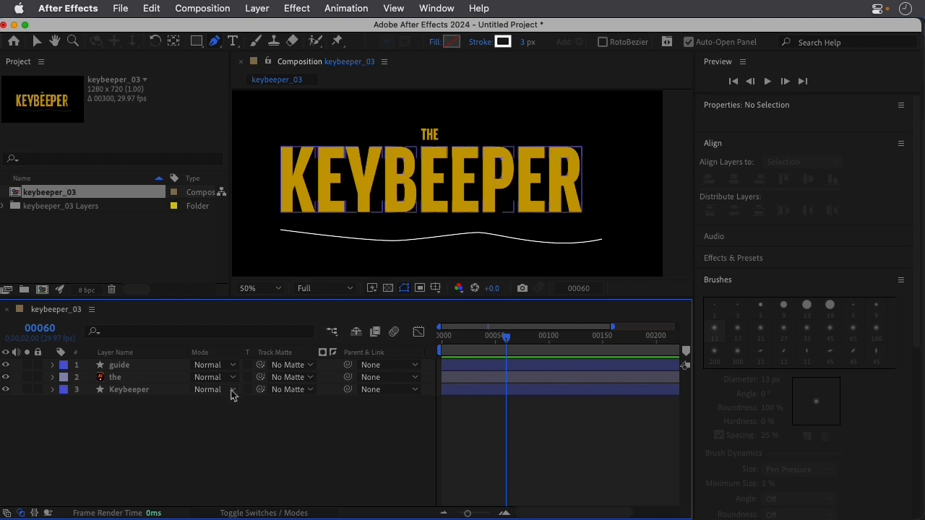
# Stretch the K of the Keybeeper layer downward by moving only its bottom points onto the guide curve.
pyautogui.click(162, 390)
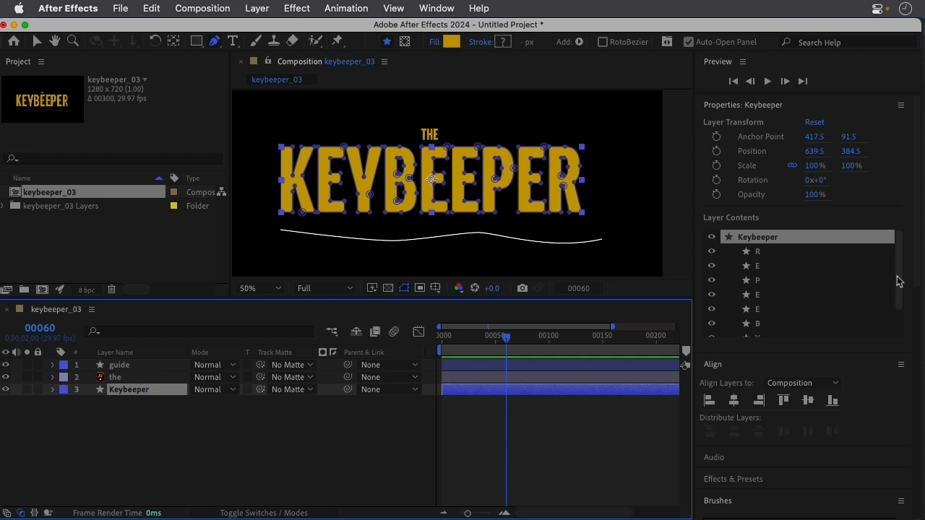
pyautogui.moveTo(900, 278); pyautogui.dragTo(888, 341)
pyautogui.click(763, 332)
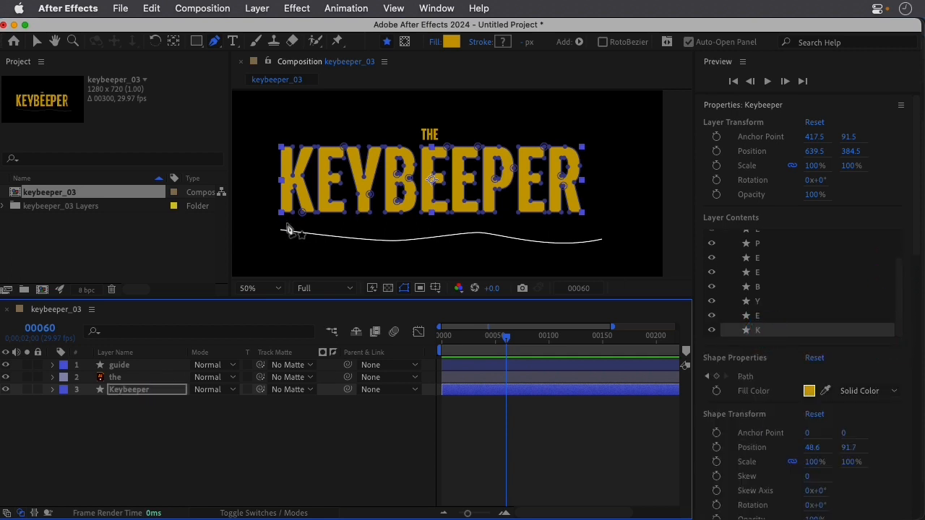
pyautogui.click(38, 43)
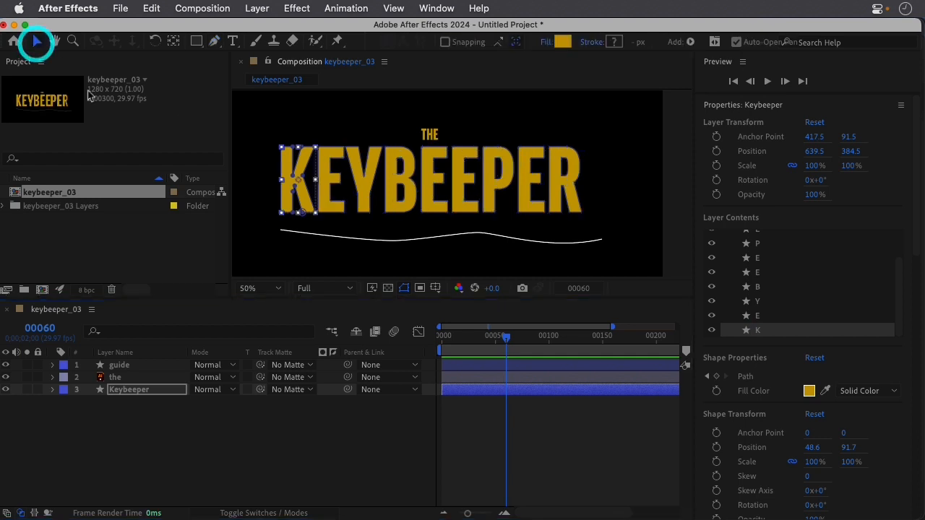
pyautogui.press('.')
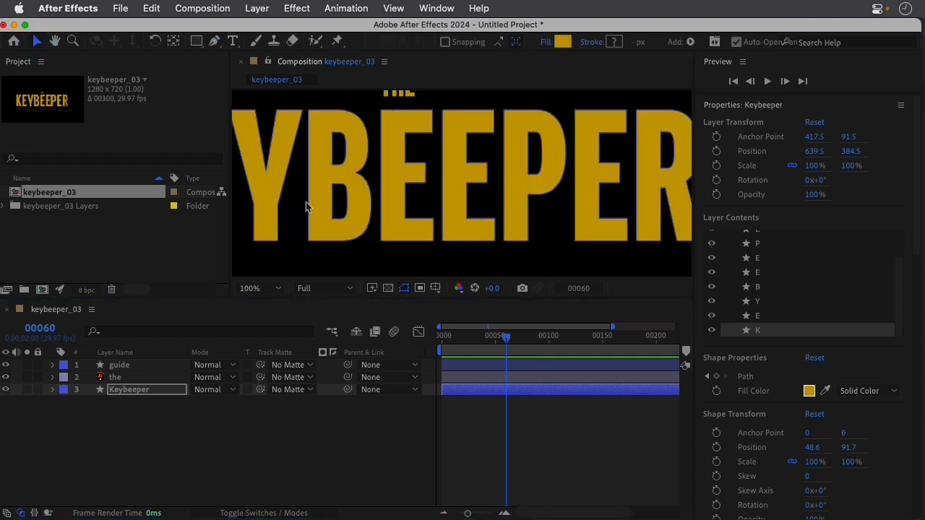
pyautogui.moveTo(309, 169); pyautogui.dragTo(512, 132)
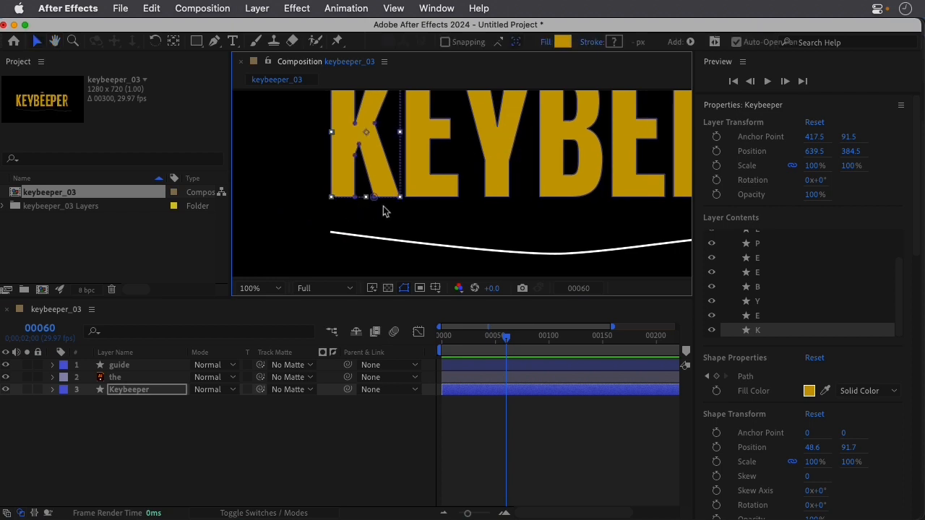
pyautogui.click(355, 202)
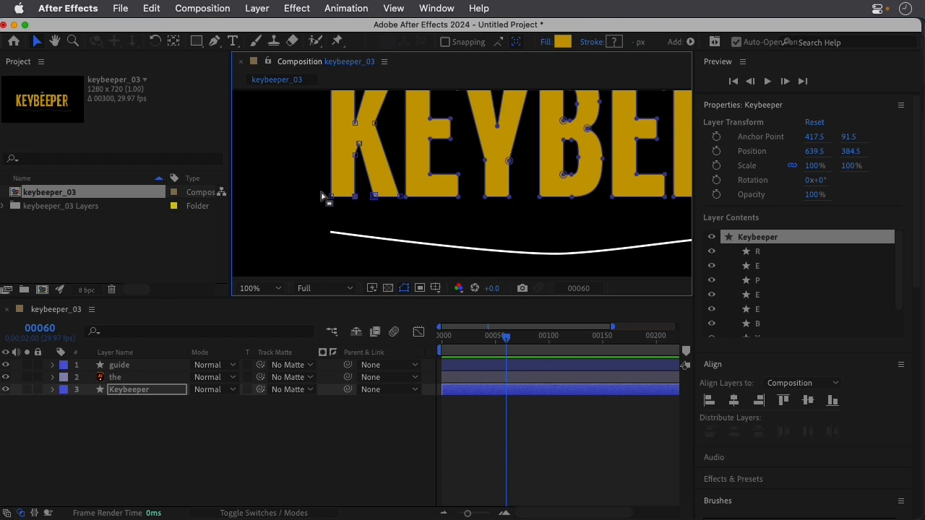
pyautogui.click(321, 188)
pyautogui.moveTo(320, 184); pyautogui.dragTo(403, 212)
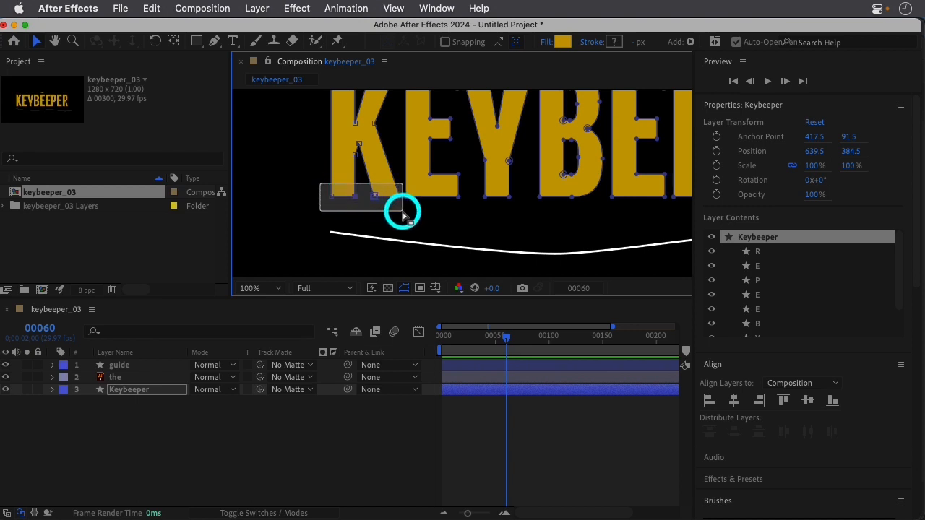
pyautogui.moveTo(403, 213); pyautogui.dragTo(402, 208)
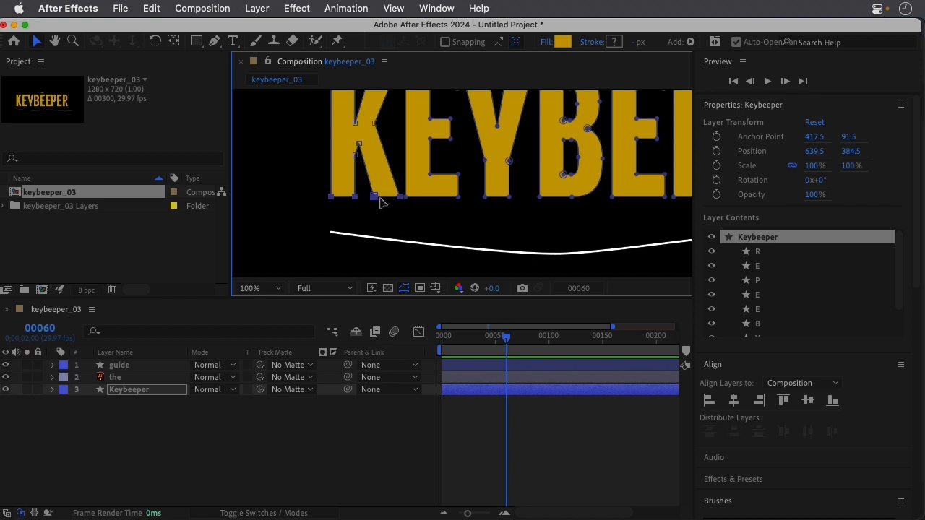
pyautogui.hotkey('shift', 'Down')
pyautogui.hotkey('shift', 'Down')
pyautogui.hotkey('shift', 'Down')
pyautogui.hotkey('shift', 'Down')
pyautogui.hotkey('shift', 'Down')
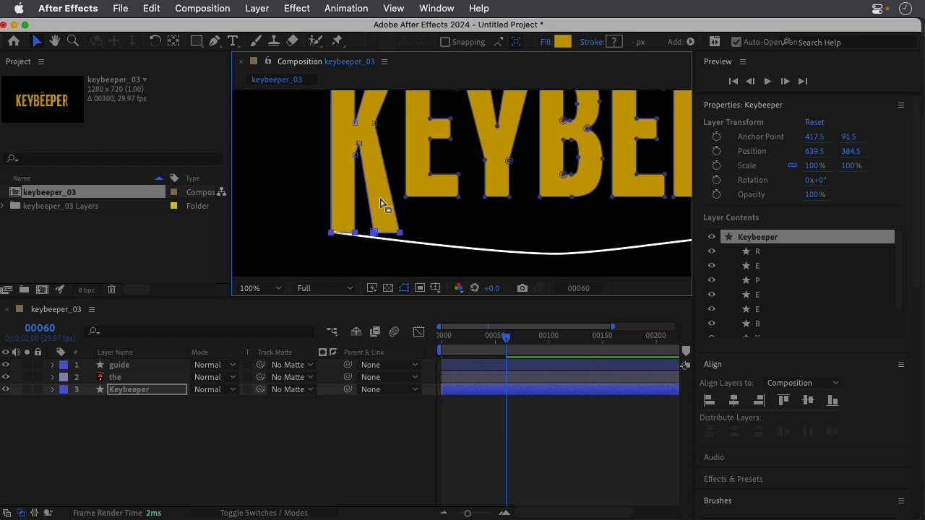
pyautogui.hotkey('shift', 'Down')
# Lengthen the first E by moving the points of its bottom bar down to just below the guide curve.
pyautogui.press(',')
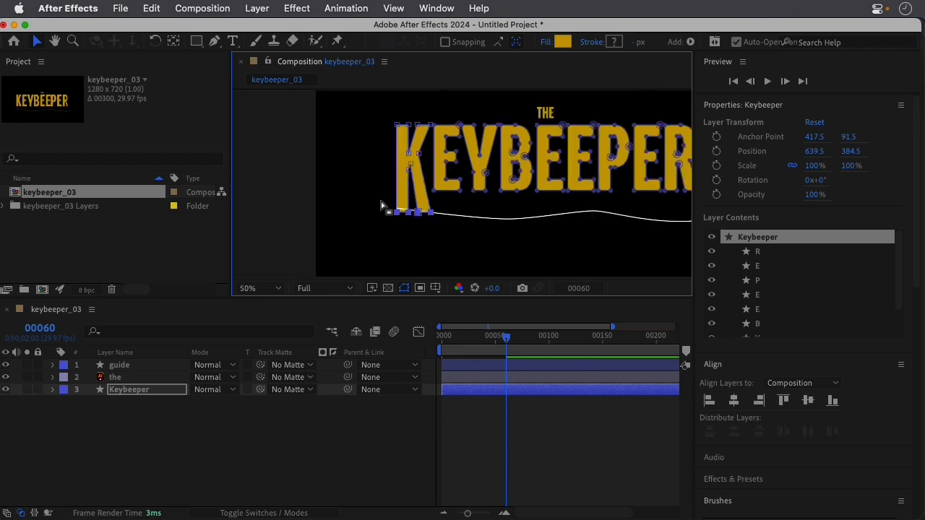
pyautogui.press('.')
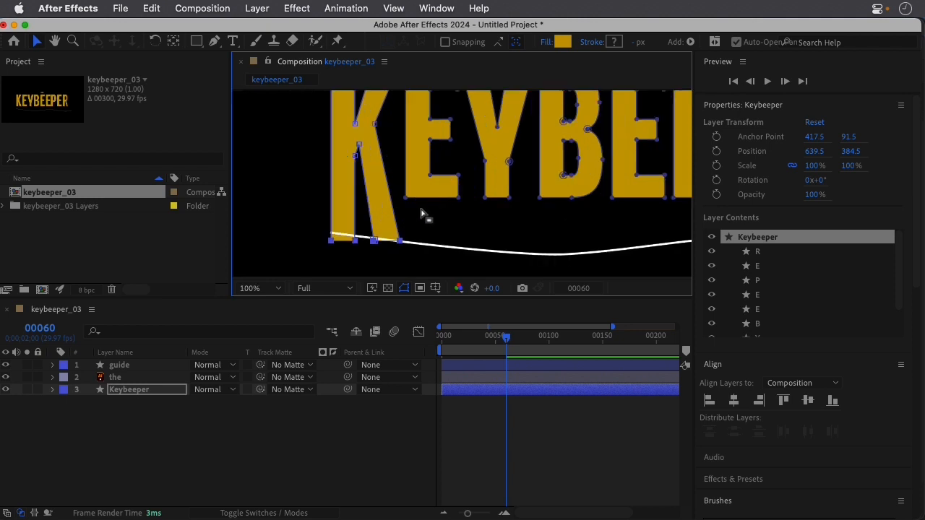
pyautogui.click(406, 199)
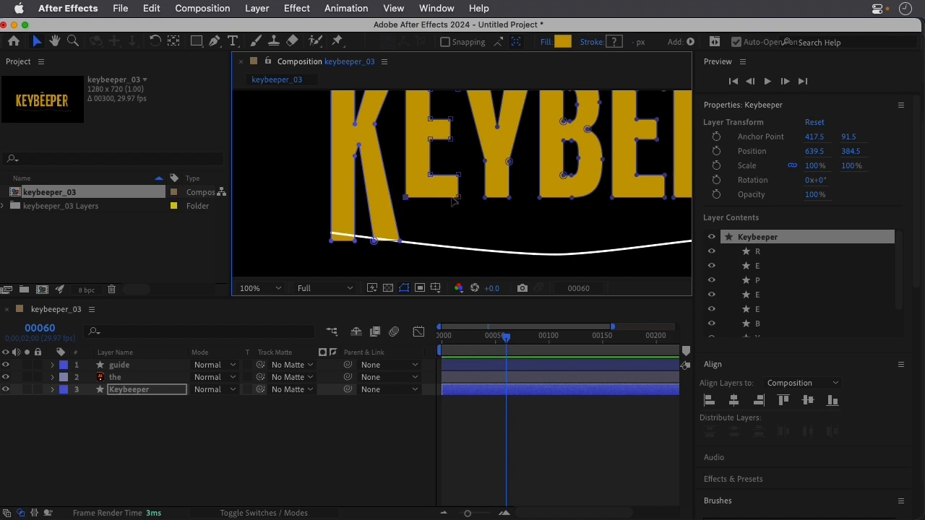
pyautogui.click(464, 177)
pyautogui.moveTo(463, 177); pyautogui.dragTo(409, 212)
pyautogui.hotkey('shift', 'Down')
pyautogui.hotkey('shift', 'Down')
pyautogui.hotkey('shift', 'Down')
pyautogui.hotkey('shift', 'Down')
pyautogui.hotkey('shift', 'Down')
pyautogui.hotkey('shift', 'Down')
pyautogui.hotkey('shift', 'Down')
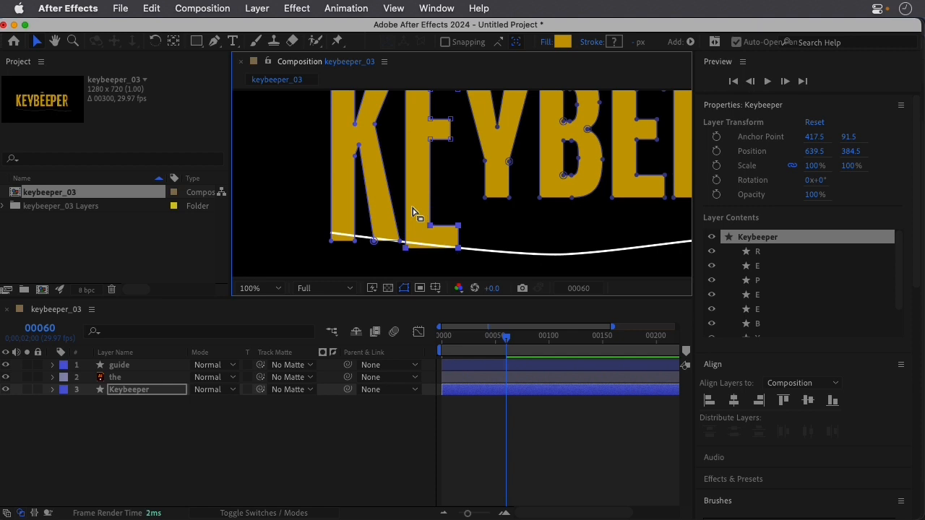
pyautogui.hotkey('shift', 'Down')
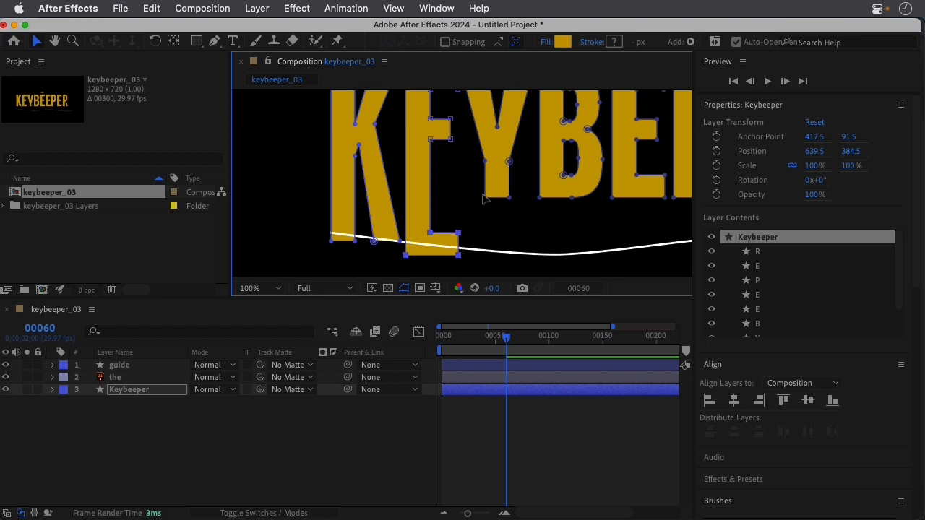
# Extend the Y's stem by moving its two bottom points down just past the guide curve.
pyautogui.click(485, 197)
pyautogui.moveTo(477, 190); pyautogui.dragTo(515, 206)
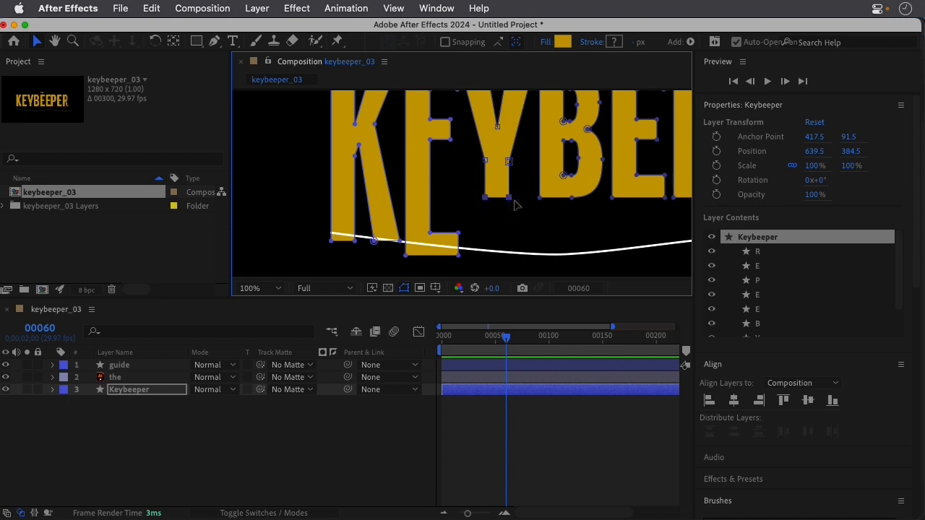
pyautogui.hotkey('shift', 'Down')
pyautogui.hotkey('shift', 'Down')
pyautogui.hotkey('shift', 'Down')
pyautogui.hotkey('shift', 'Down')
pyautogui.hotkey('shift', 'Down')
pyautogui.hotkey('shift', 'Down')
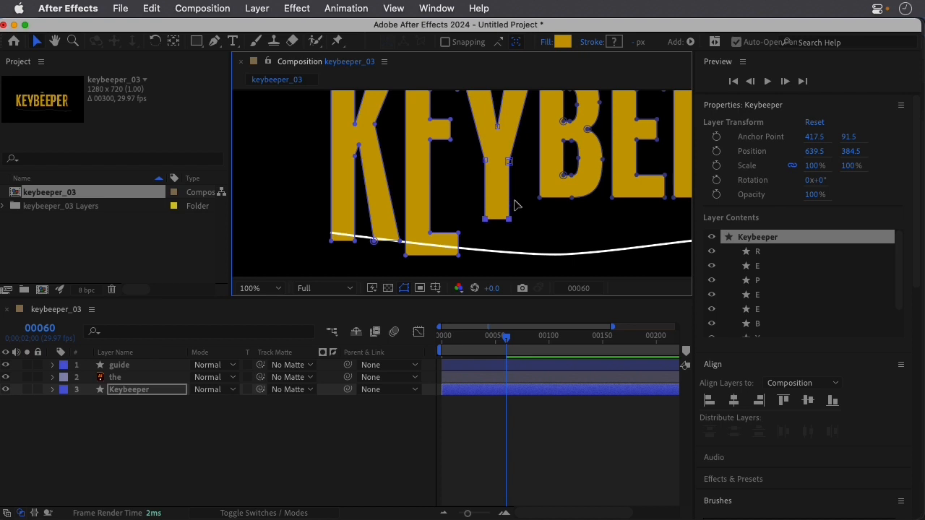
pyautogui.hotkey('shift', 'Down')
pyautogui.hotkey('shift', 'Down')
pyautogui.hotkey('shift', 'Down')
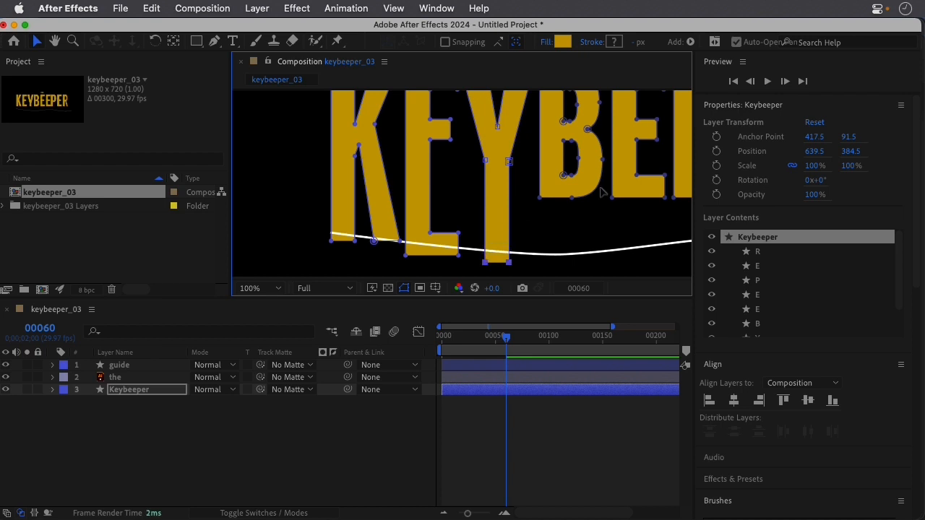
# Show the rulers and place a horizontal ruler guide across the lower bowl of the B, just below its curve midpoints.
pyautogui.press('h')
pyautogui.moveTo(625, 151); pyautogui.dragTo(532, 196)
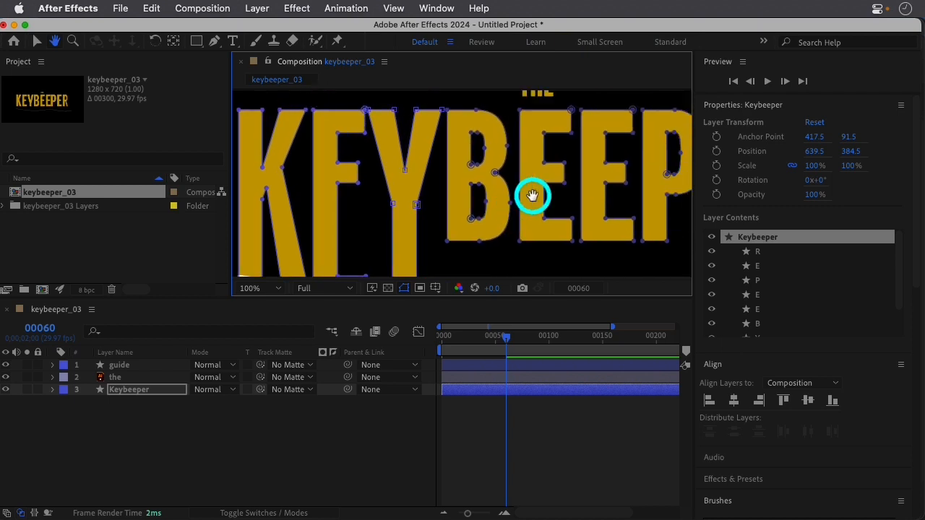
pyautogui.press('v')
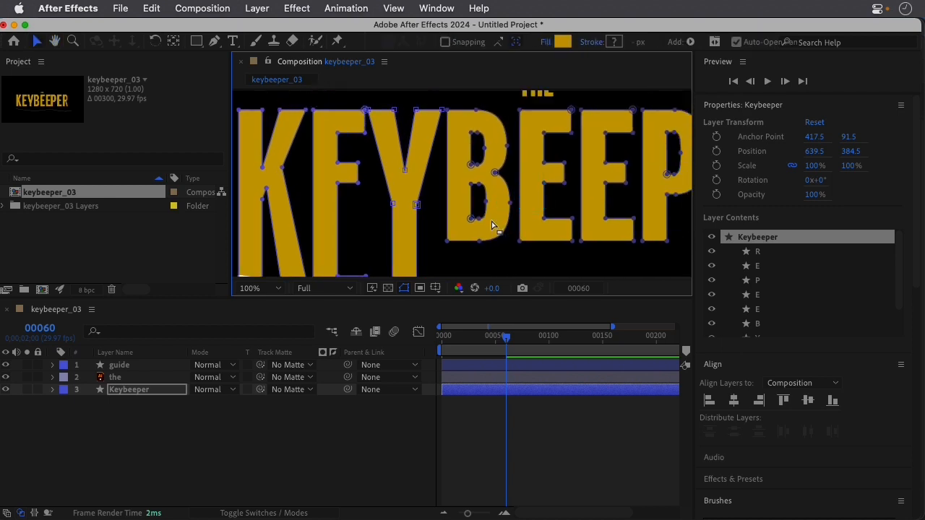
pyautogui.scroll(1, 489, 220)
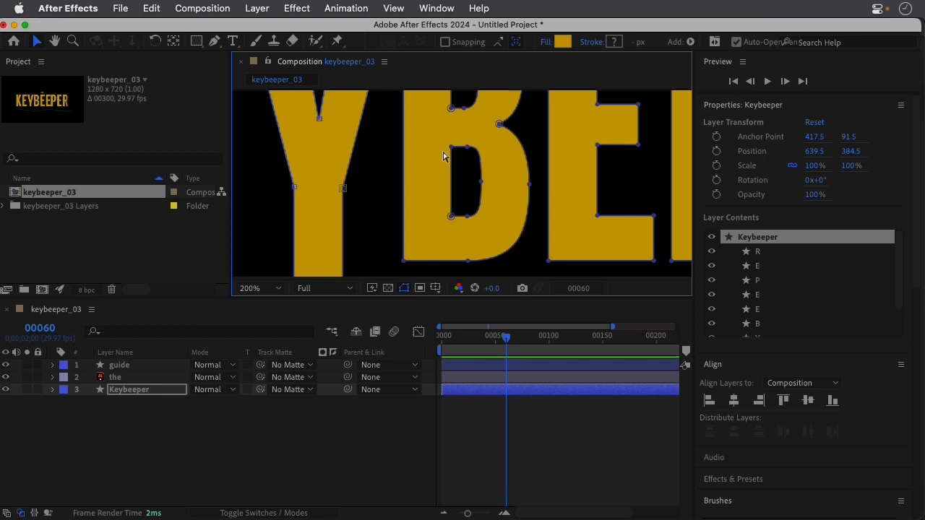
pyautogui.press('super+r')
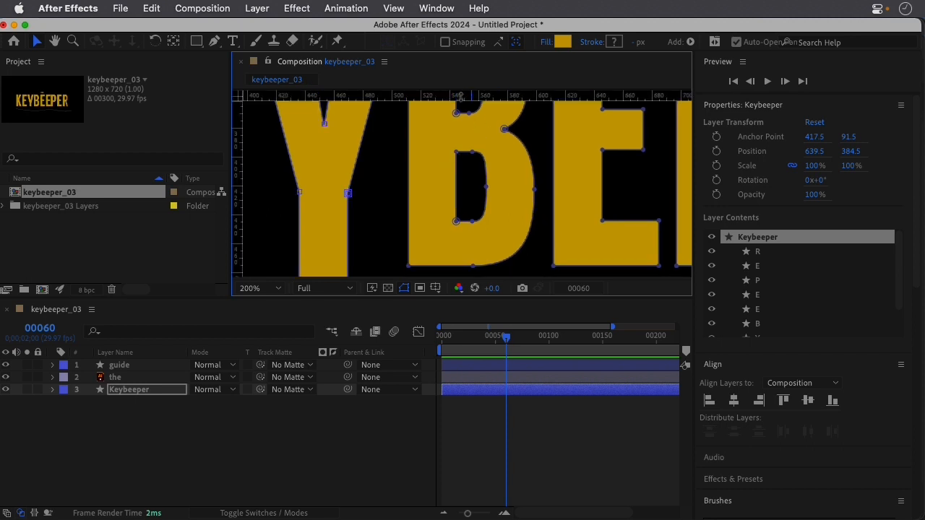
pyautogui.moveTo(460, 95); pyautogui.dragTo(454, 195)
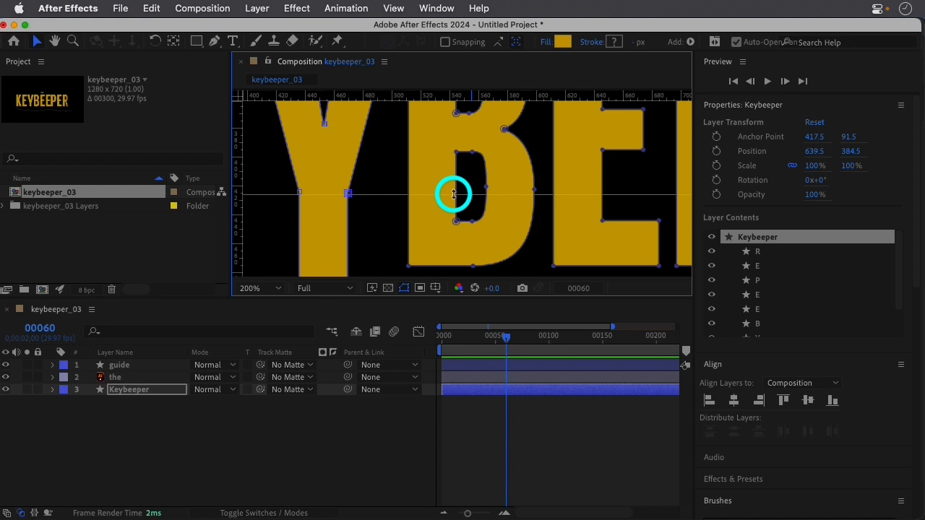
pyautogui.moveTo(454, 194); pyautogui.dragTo(454, 194)
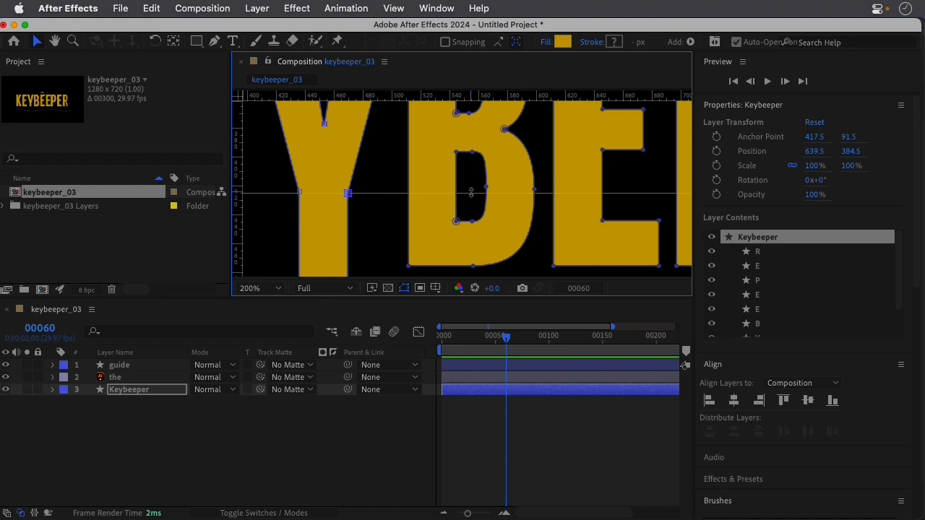
# Add a Pen tool vertex where the ruler guide crosses the B's lower counter and another where it crosses the outer curve.
pyautogui.press('.')
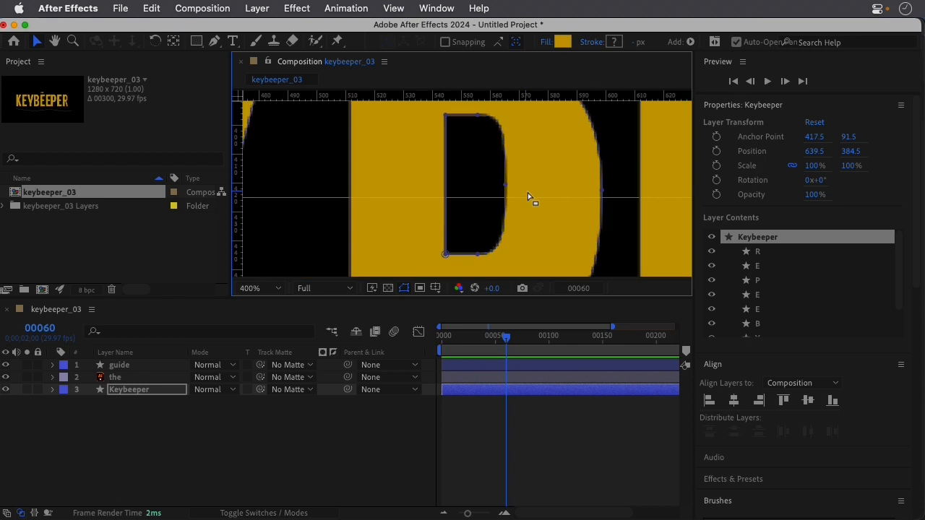
pyautogui.moveTo(573, 175); pyautogui.dragTo(466, 165)
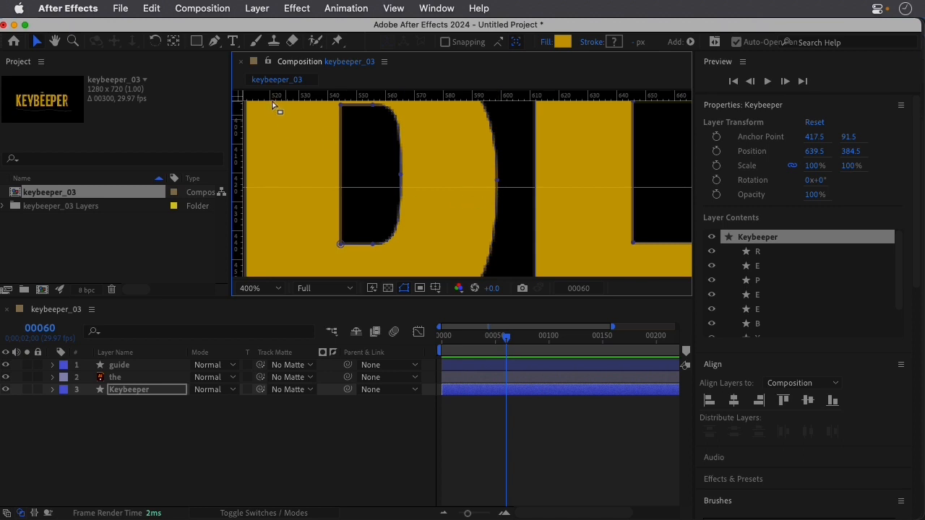
pyautogui.click(214, 42)
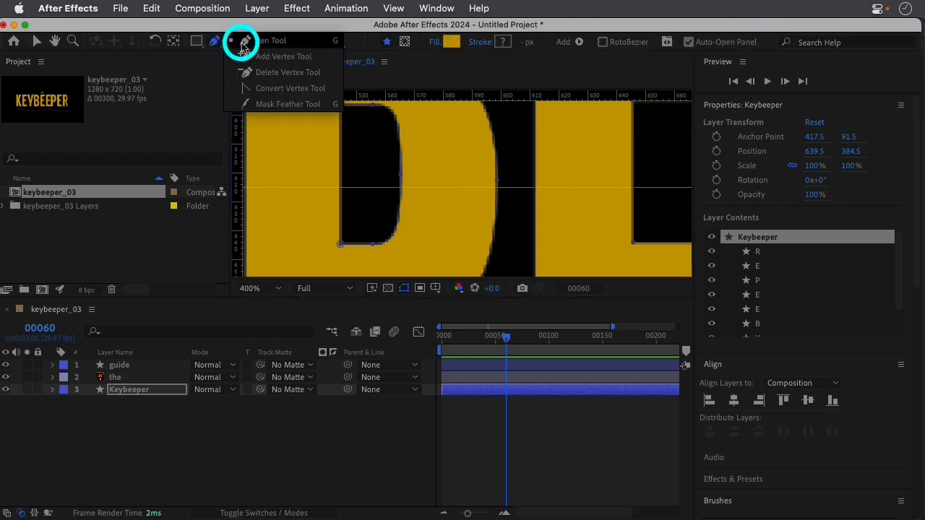
pyautogui.moveTo(214, 42); pyautogui.dragTo(245, 42)
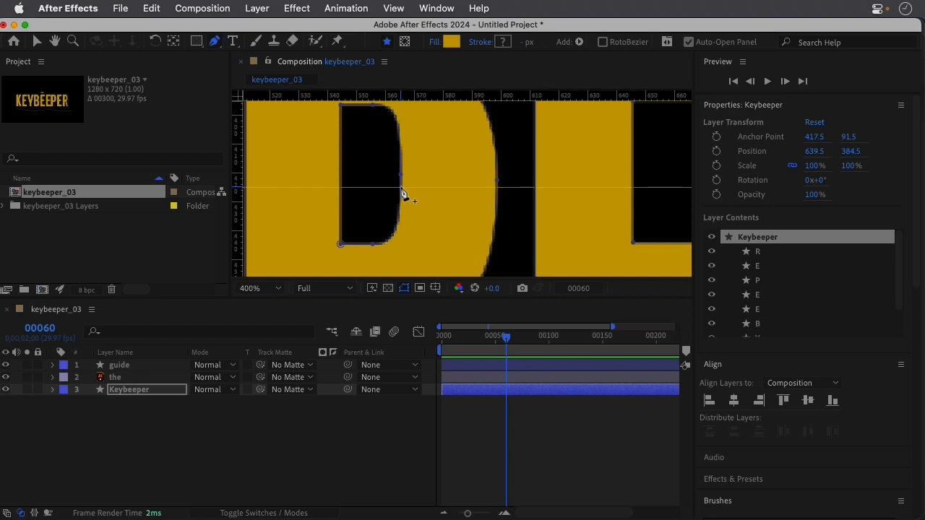
pyautogui.click(402, 189)
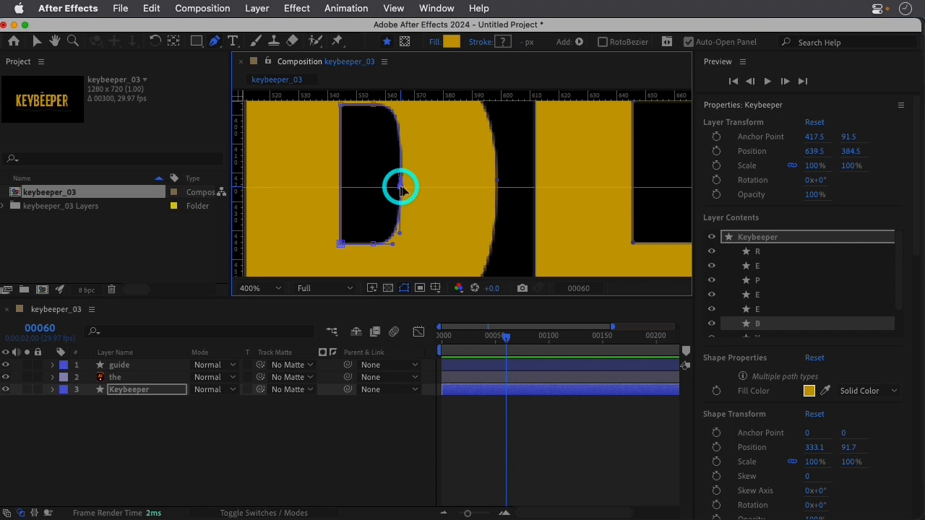
pyautogui.click(497, 189)
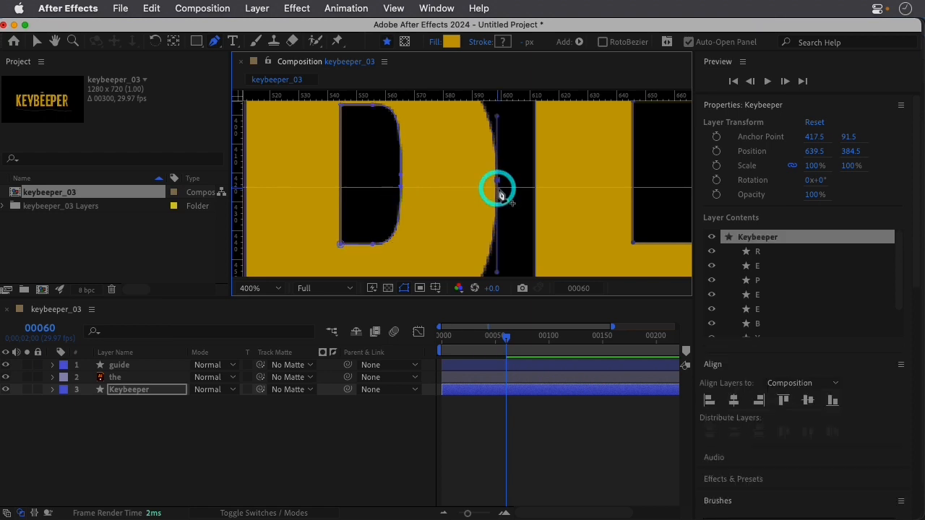
pyautogui.scroll(1, 502, 196)
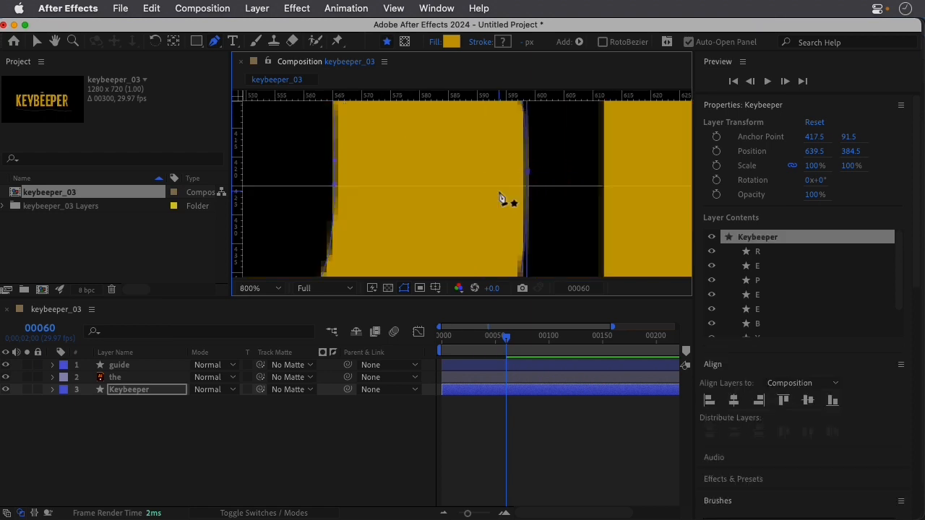
pyautogui.click(528, 191)
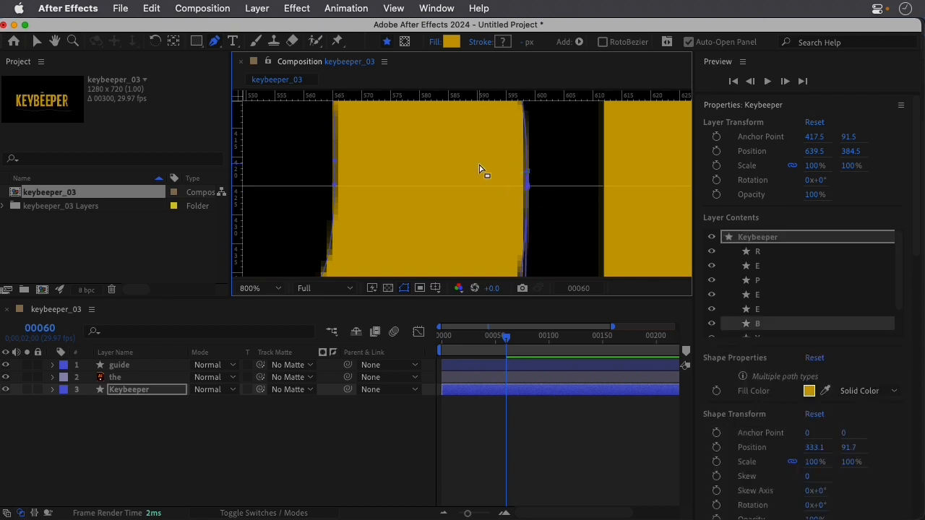
pyautogui.scroll(-2, 480, 171)
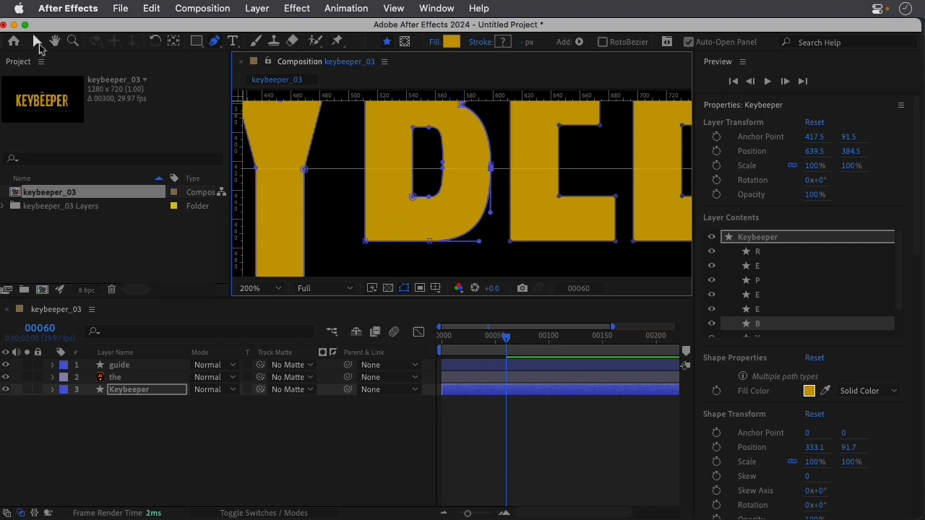
# Enlarge the Composition panel downward to make room for editing the bottom of the B with the Selection tool.
pyautogui.click(38, 44)
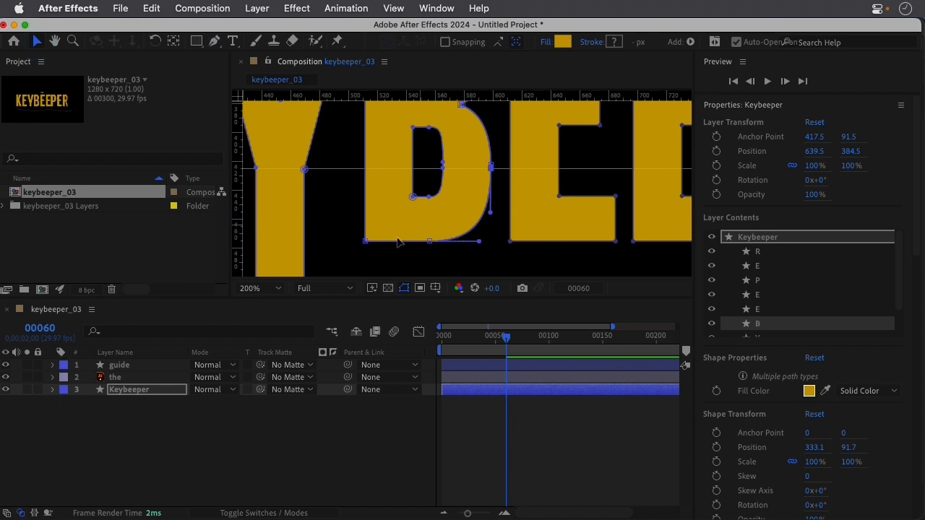
pyautogui.click(365, 241)
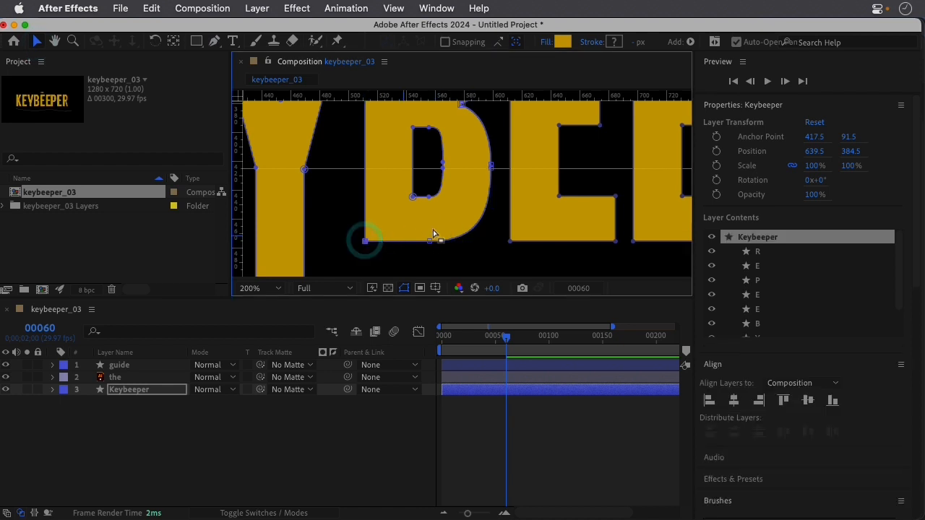
pyautogui.press('.')
pyautogui.press(',')
pyautogui.press('.')
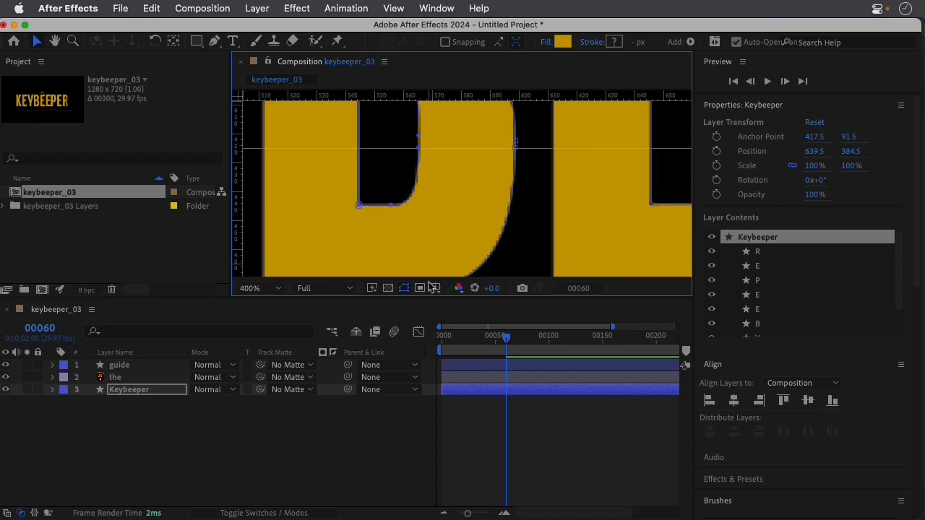
pyautogui.moveTo(425, 300); pyautogui.dragTo(426, 444)
# Stretch the B by moving its bottom points and the two added vertices straight down until its base sits past the wavy guide curve.
pyautogui.moveTo(255, 381); pyautogui.dragTo(539, 222)
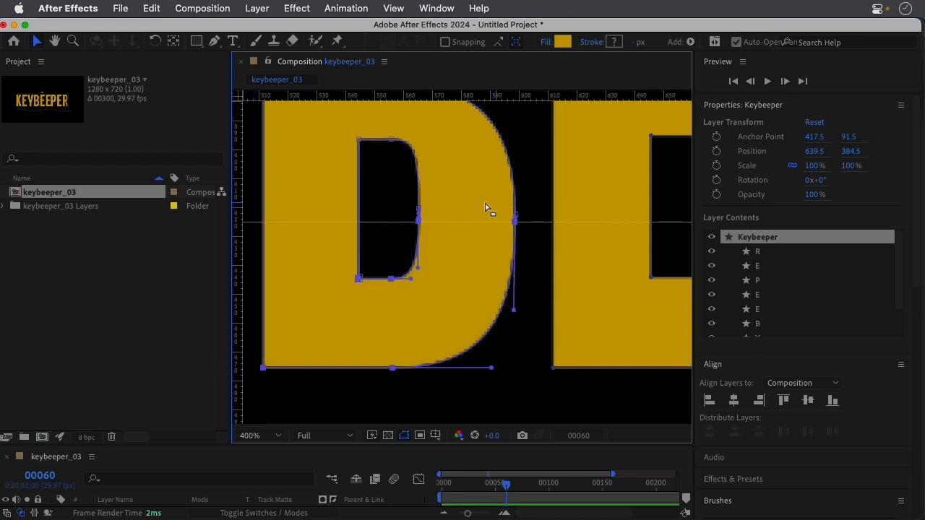
pyautogui.scroll(-2, 481, 206)
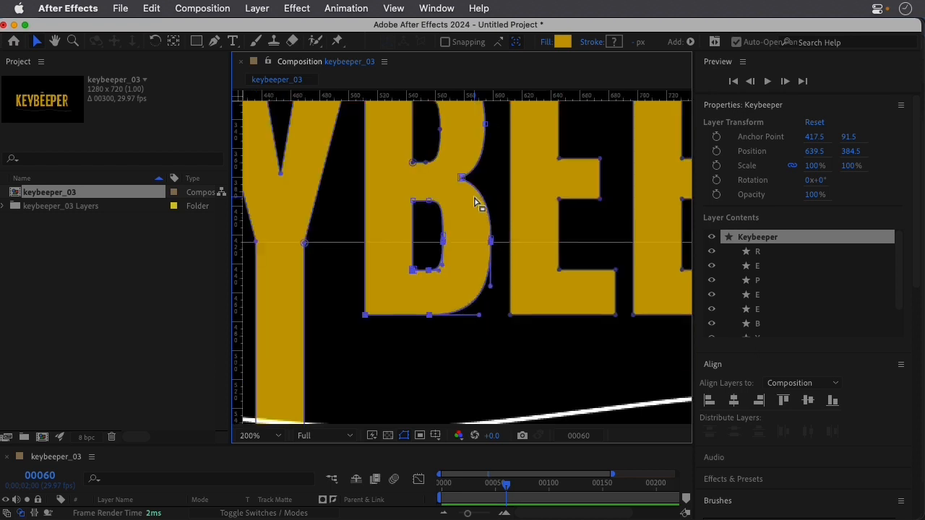
pyautogui.scroll(-2, 475, 202)
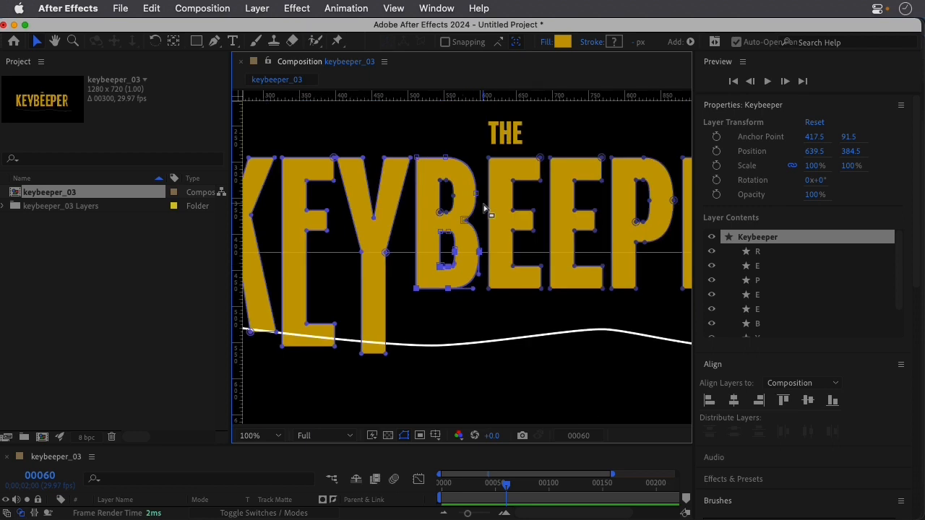
pyautogui.scroll(2, 451, 258)
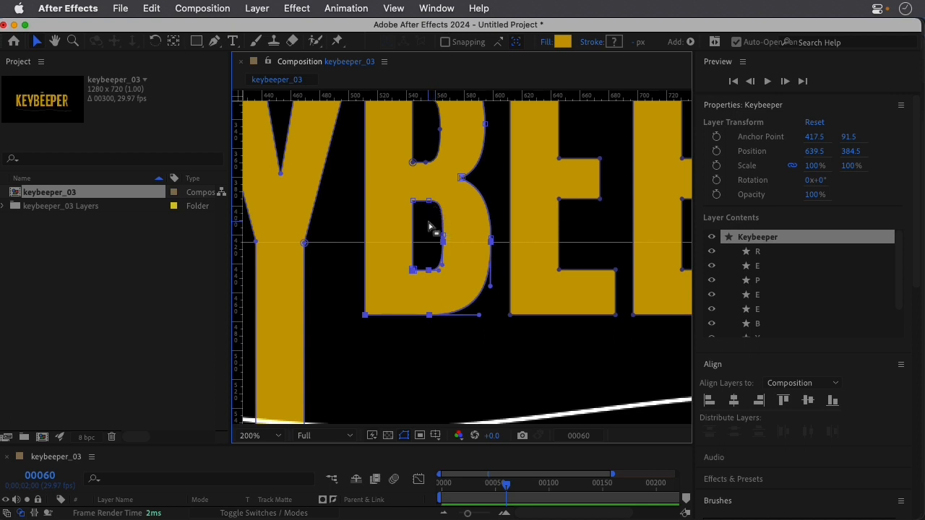
pyautogui.press('Down')
pyautogui.press('Down')
pyautogui.press('Down')
pyautogui.press('Down')
pyautogui.press('Down')
pyautogui.press('Down')
pyautogui.press('Down')
pyautogui.press('Down')
pyautogui.press('Down')
pyautogui.press('Down')
pyautogui.press('Down')
pyautogui.press('Down')
pyautogui.press('Down')
pyautogui.press('Down')
pyautogui.press('Down')
pyautogui.press('Down')
pyautogui.press('Down')
pyautogui.press('Down')
pyautogui.press('Down')
pyautogui.press('Down')
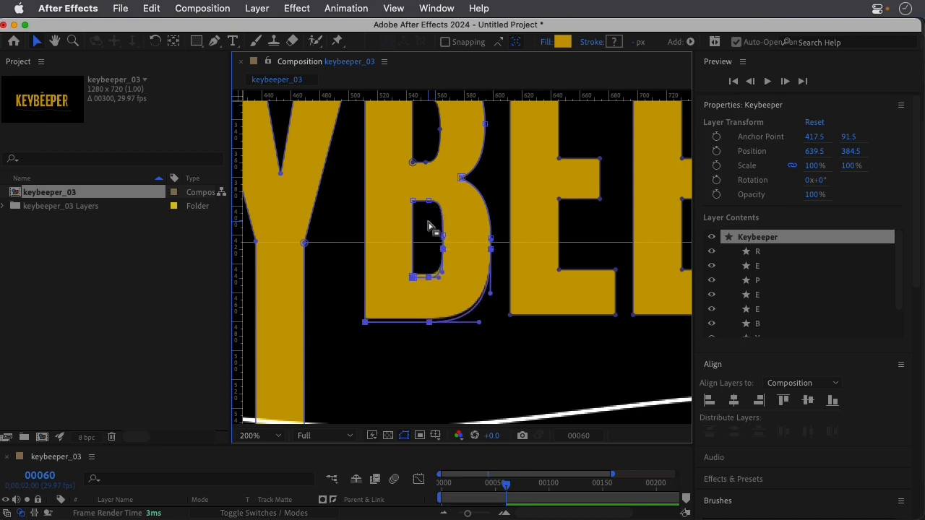
pyautogui.press('Down')
pyautogui.press('Down')
pyautogui.press('Down')
pyautogui.press('Down')
pyautogui.press('Down')
pyautogui.press('Down')
pyautogui.press('Down')
pyautogui.press('Down')
pyautogui.press('Down')
pyautogui.press('Down')
pyautogui.press('Down')
pyautogui.press('Down')
pyautogui.press('Down')
pyautogui.press('Down')
pyautogui.press('Down')
pyautogui.press('Down')
pyautogui.press('Down')
pyautogui.press('Down')
pyautogui.press('Down')
pyautogui.press('Down')
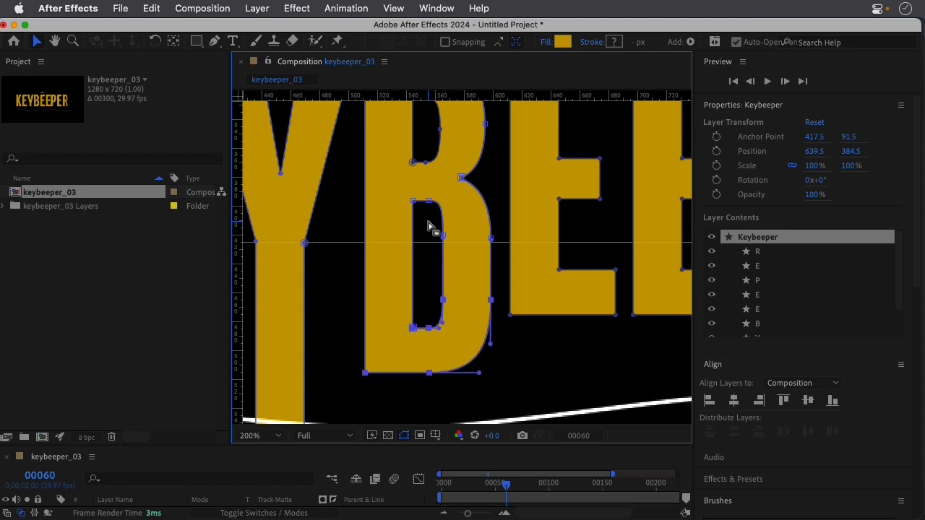
pyautogui.press('Down')
pyautogui.press('Down')
pyautogui.press('Down')
pyautogui.press('Down')
pyautogui.press('Down')
pyautogui.press('Down')
pyautogui.press('Down')
pyautogui.press('Down')
pyautogui.press('Down')
pyautogui.press('Down')
pyautogui.press('Down')
pyautogui.press('Down')
pyautogui.press('Down')
pyautogui.press('Down')
pyautogui.press('Down')
pyautogui.press('Down')
pyautogui.press('Down')
pyautogui.press('Down')
pyautogui.press('Down')
pyautogui.press('Down')
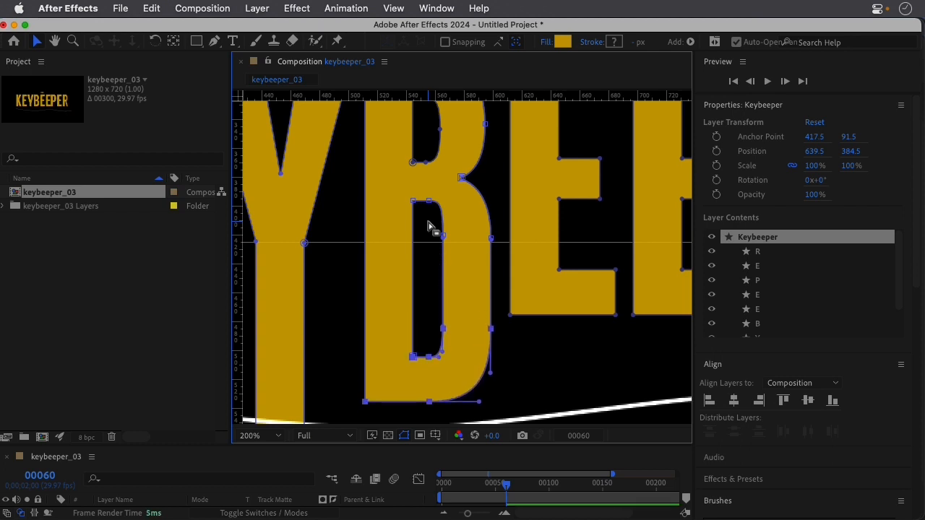
pyautogui.press('Down')
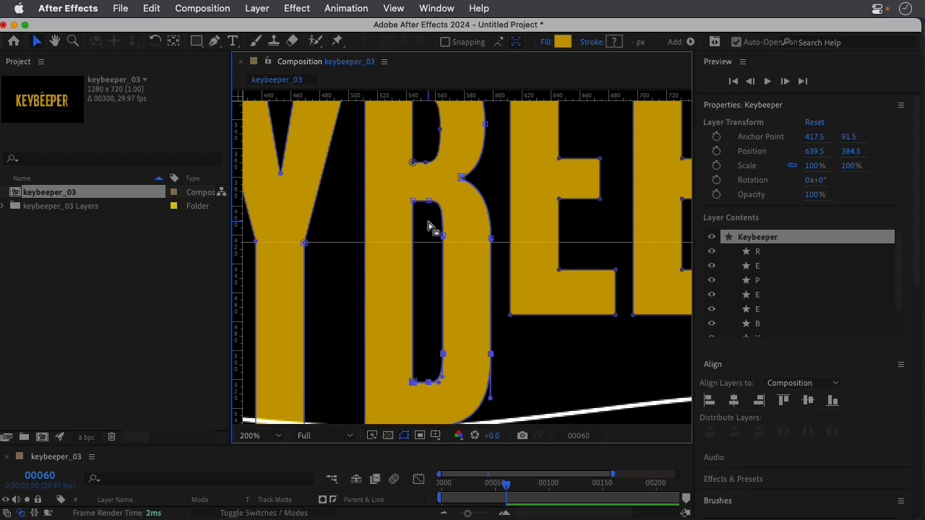
pyautogui.press(',')
pyautogui.hotkey('shift', 'Down')
pyautogui.hotkey('shift', 'Down')
pyautogui.hotkey('shift', 'Down')
pyautogui.hotkey('shift', 'Down')
pyautogui.hotkey('shift', 'Down')
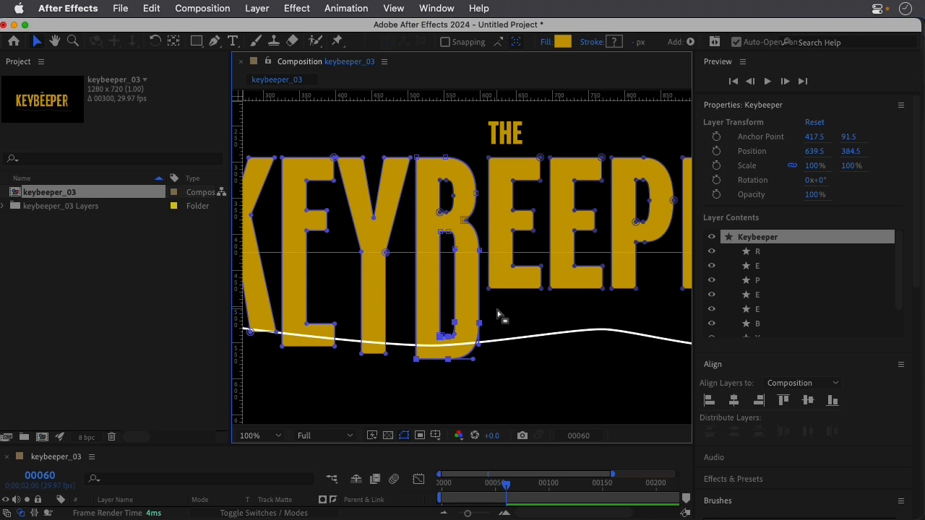
# Lengthen the second E, right after the B, by moving its bottom bar's points down onto the guide curve.
pyautogui.click(489, 286)
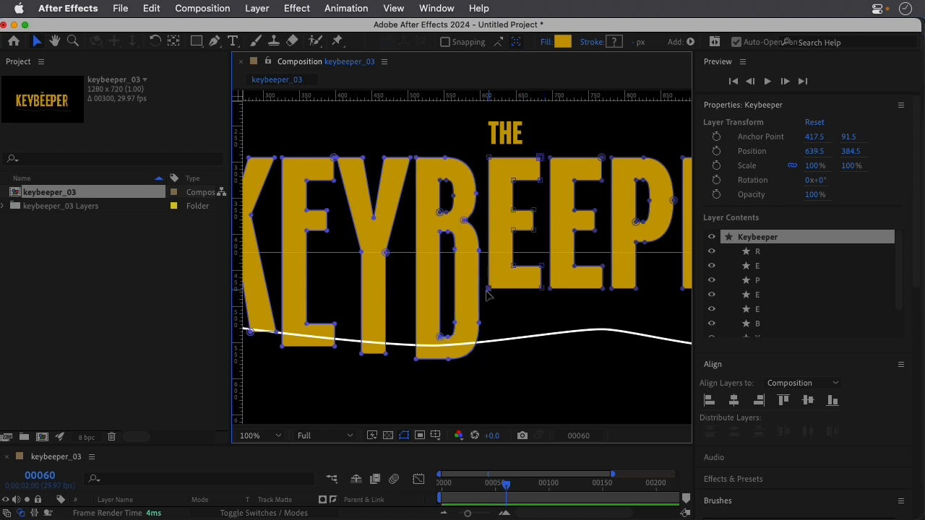
pyautogui.moveTo(483, 307); pyautogui.dragTo(547, 268)
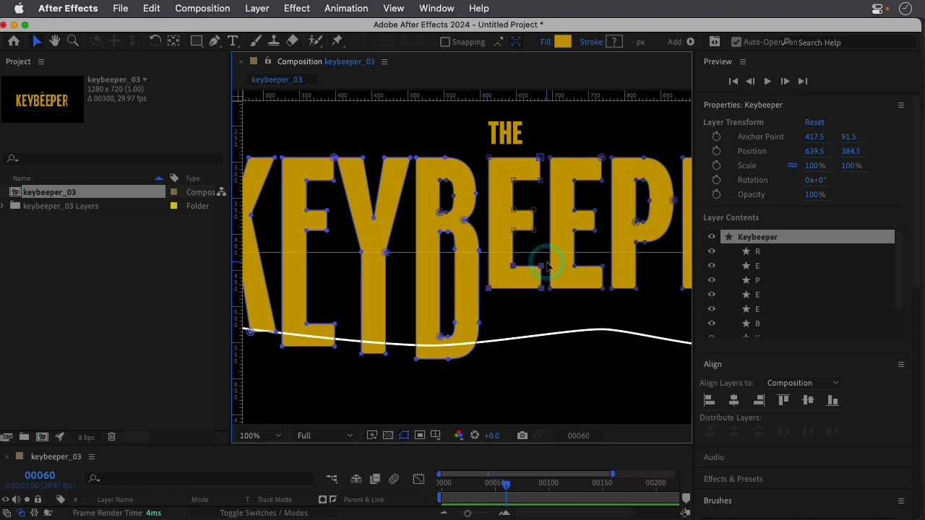
pyautogui.hotkey('shift', 'Down')
pyautogui.hotkey('shift', 'Down')
pyautogui.hotkey('shift', 'Down')
pyautogui.hotkey('shift', 'Down')
pyautogui.hotkey('shift', 'Down')
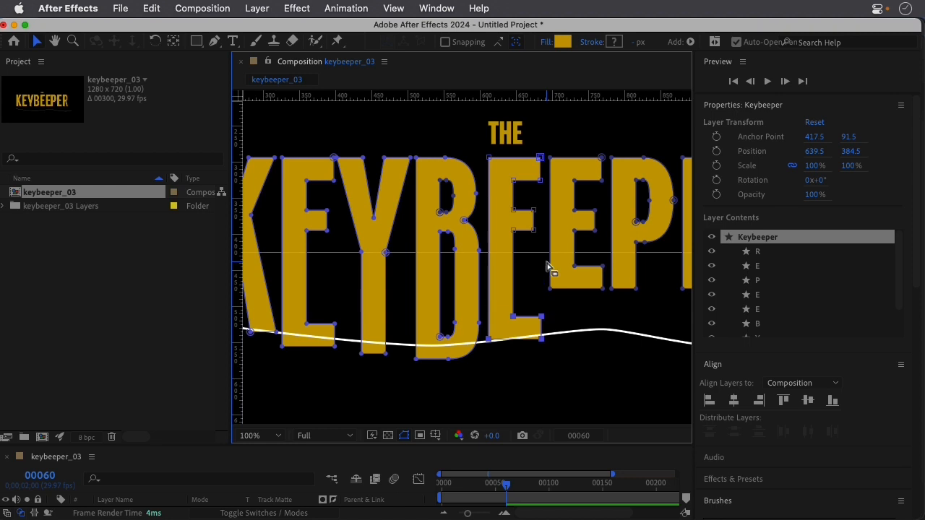
# Lengthen the third E, before the P, by moving its bottom bar's points down to just above the guide curve's crest.
pyautogui.moveTo(539, 296); pyautogui.dragTo(607, 265)
pyautogui.hotkey('shift', 'Down')
pyautogui.hotkey('shift', 'Down')
pyautogui.hotkey('shift', 'Down')
pyautogui.hotkey('shift', 'Down')
pyautogui.hotkey('shift', 'Down')
pyautogui.hotkey('shift', 'Down')
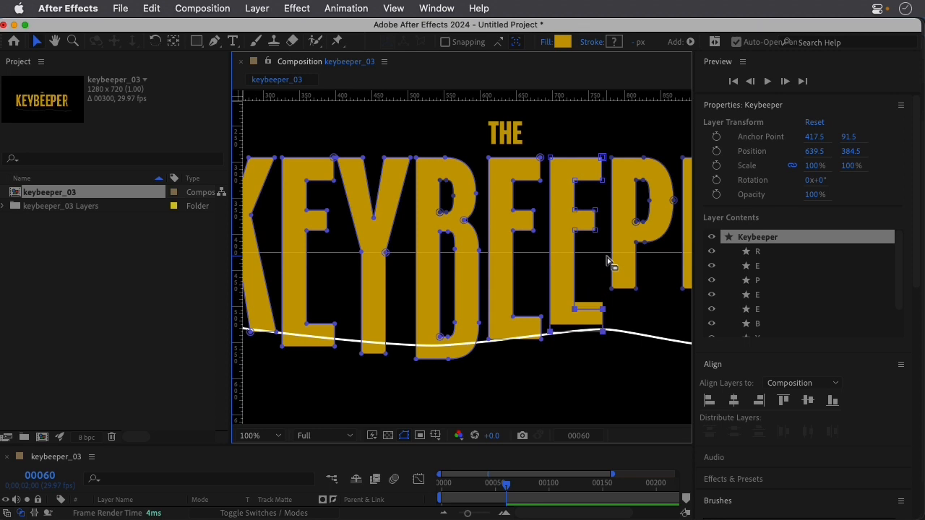
pyautogui.hotkey('shift', 'Up')
# Extend the P's stem by moving its two bottom points down to the guide curve.
pyautogui.moveTo(647, 295); pyautogui.dragTo(451, 293)
pyautogui.click(415, 286)
pyautogui.keyDown('shift'); pyautogui.click(439, 286); pyautogui.keyUp('shift')
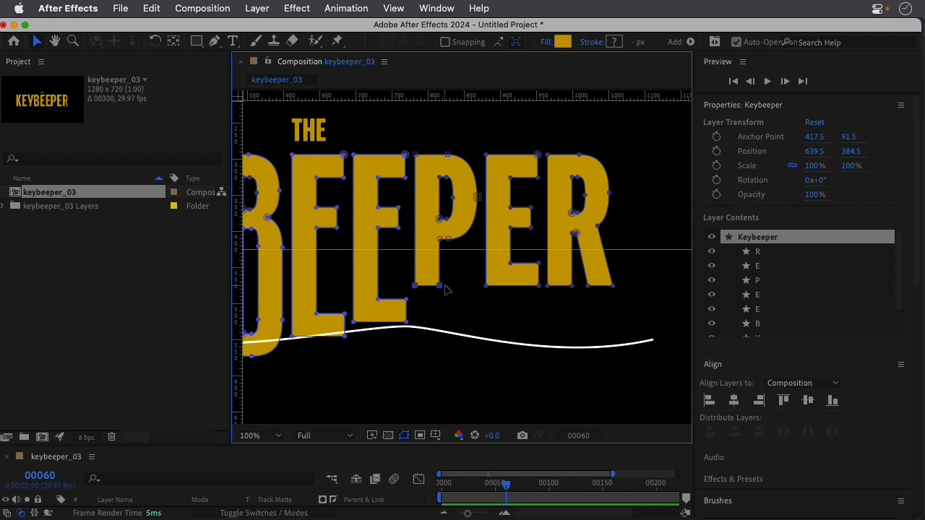
pyautogui.hotkey('shift', 'Down')
pyautogui.hotkey('shift', 'Down')
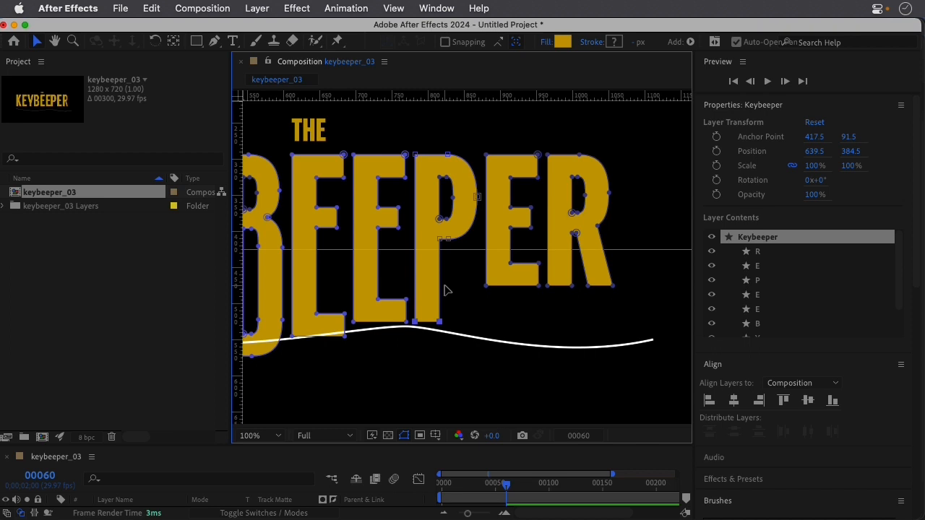
# Lengthen the last E, between the P and R, by moving its bottom bar's points down to the guide curve.
pyautogui.click(485, 286)
pyautogui.moveTo(472, 258); pyautogui.dragTo(544, 289)
pyautogui.hotkey('shift', 'Down')
pyautogui.hotkey('shift', 'Down')
pyautogui.hotkey('shift', 'Down')
pyautogui.hotkey('shift', 'Down')
pyautogui.hotkey('shift', 'Down')
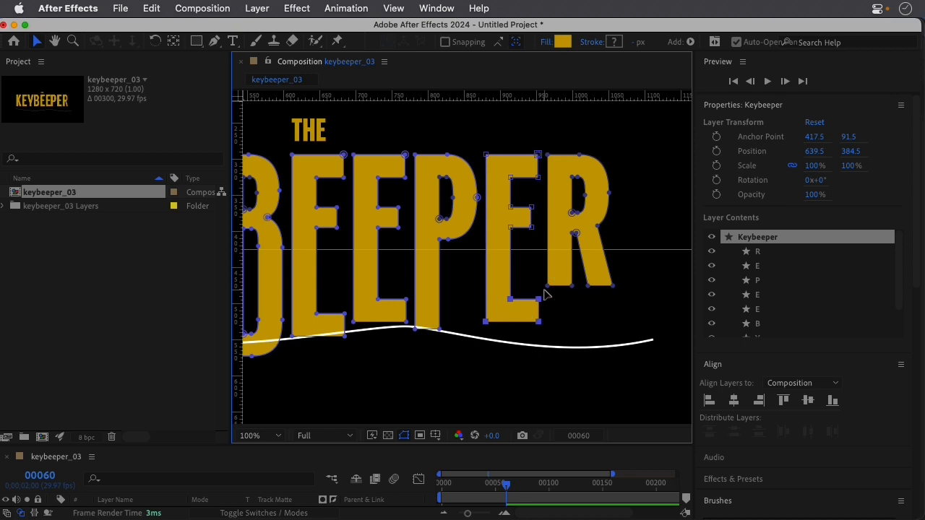
pyautogui.hotkey('shift', 'Down')
pyautogui.hotkey('shift', 'Down')
pyautogui.hotkey('shift', 'Down')
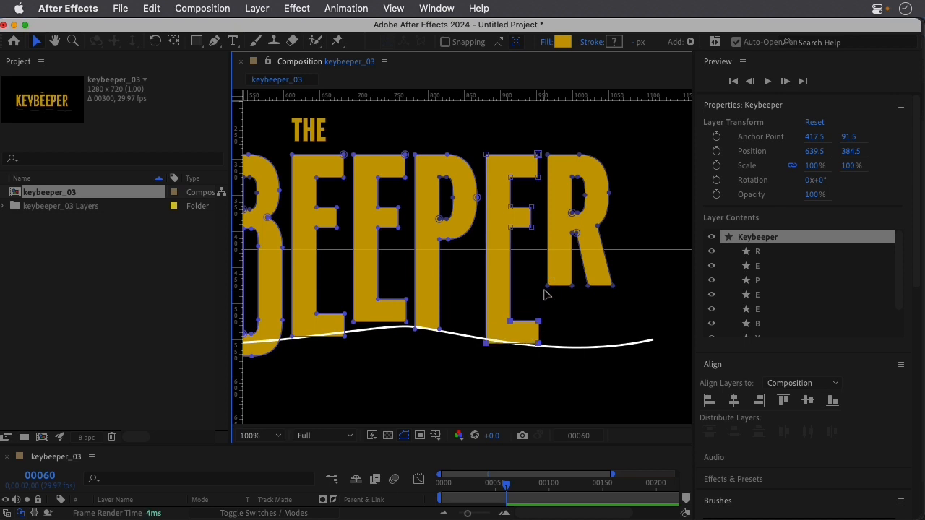
# Extend the R's stem and leg by moving their bottom points down to the guide curve.
pyautogui.click(547, 283)
pyautogui.moveTo(541, 276); pyautogui.dragTo(640, 309)
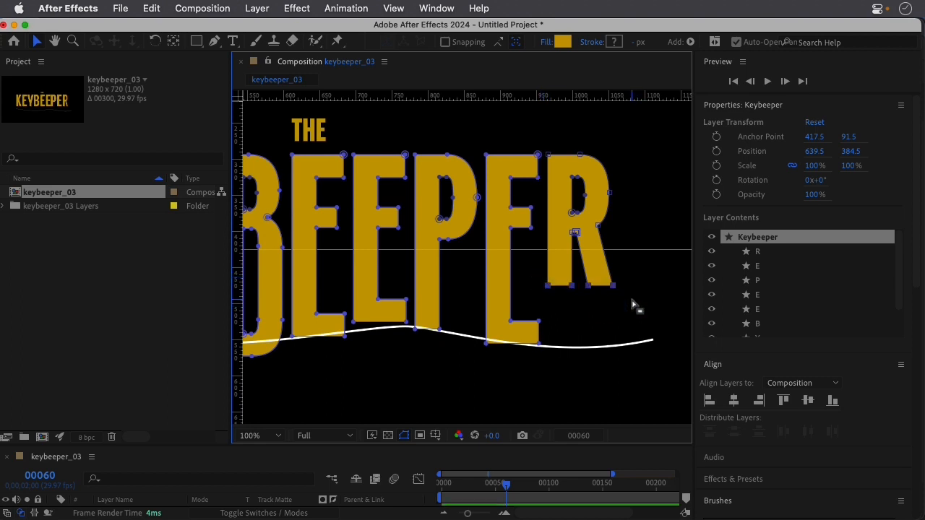
pyautogui.hotkey('shift', 'Down')
pyautogui.hotkey('shift', 'Down')
pyautogui.hotkey('shift', 'Down')
pyautogui.hotkey('shift', 'Down')
pyautogui.hotkey('shift', 'Down')
pyautogui.hotkey('shift', 'Down')
pyautogui.hotkey('shift', 'Down')
pyautogui.hotkey('shift', 'Down')
pyautogui.click(632, 299)
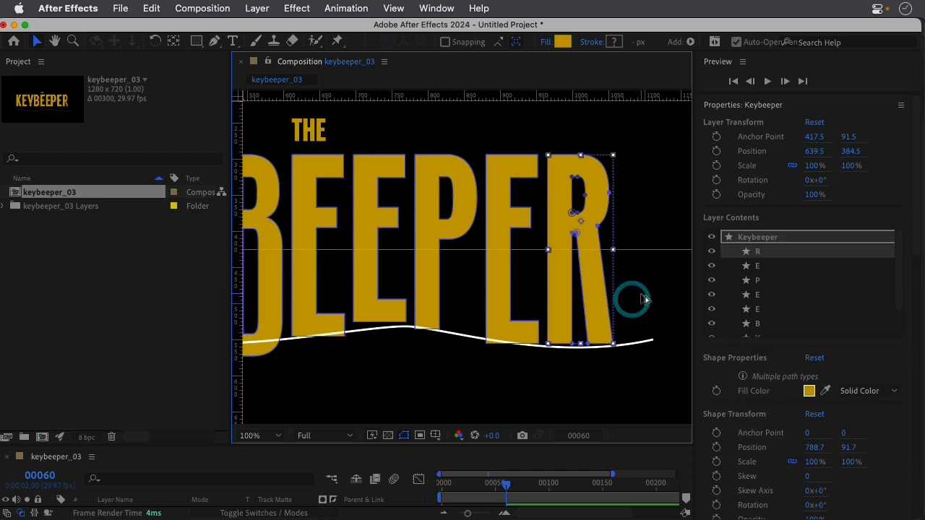
# Hide the guide layer and scrub the timeline around frame 60 to check the stretched letters.
pyautogui.scroll(-4, 643, 300)
pyautogui.scroll(2, 643, 309)
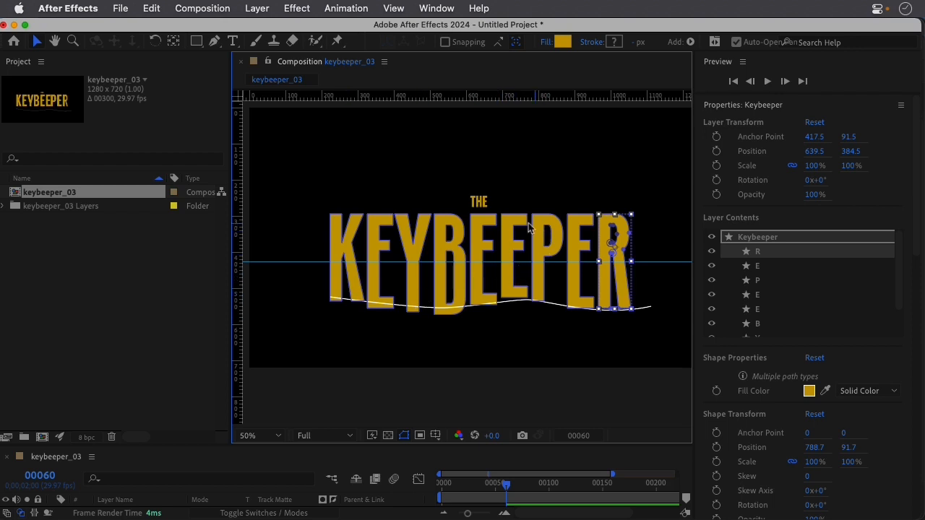
pyautogui.moveTo(186, 445); pyautogui.dragTo(192, 329)
pyautogui.click(6, 399)
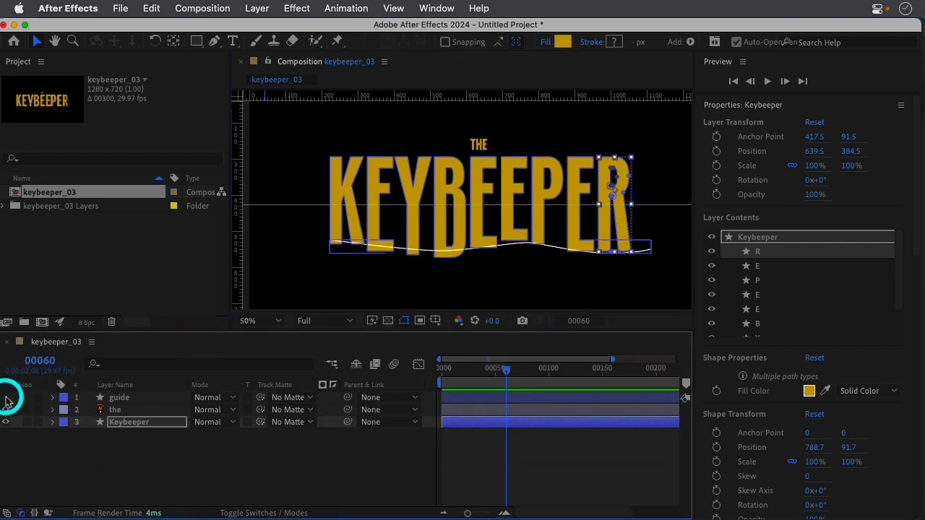
pyautogui.click(292, 453)
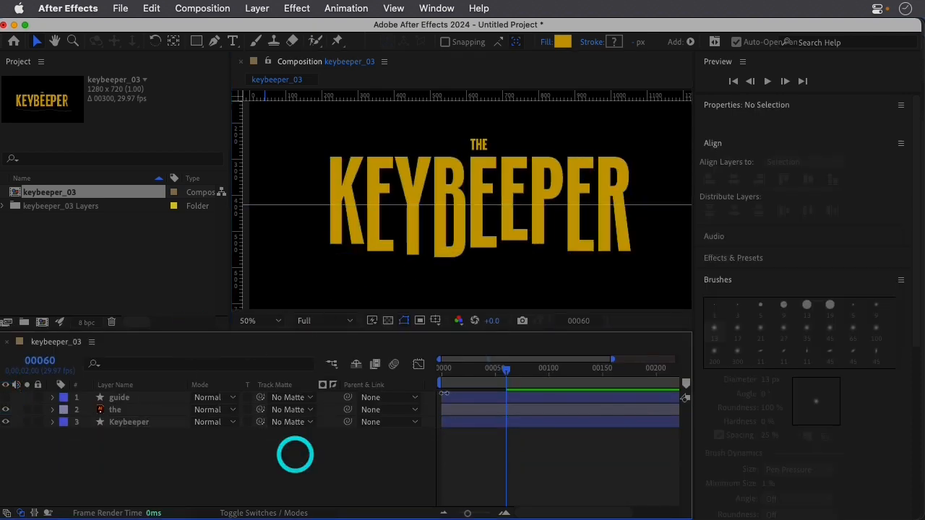
pyautogui.moveTo(499, 367)
pyautogui.mouseDown()
pyautogui.moveTo(421, 369)
pyautogui.moveTo(517, 385)
pyautogui.moveTo(442, 374)
pyautogui.moveTo(489, 384)
pyautogui.moveTo(508, 372)
pyautogui.mouseUp()
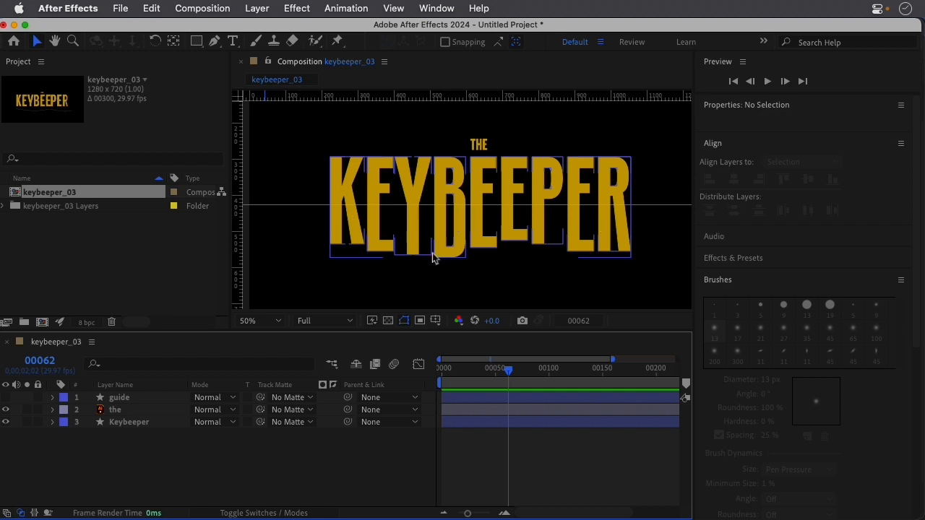
pyautogui.moveTo(507, 373)
pyautogui.mouseDown()
pyautogui.moveTo(424, 372)
pyautogui.moveTo(503, 377)
pyautogui.mouseUp()
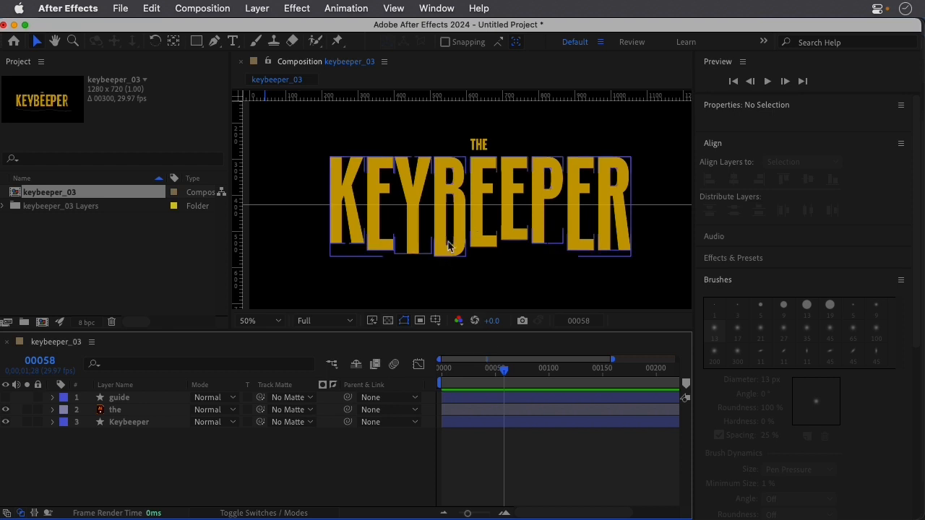
# Apply Easy Ease to all of the Keybeeper layer's path keyframes at frame 60.
pyautogui.moveTo(302, 330); pyautogui.dragTo(306, 278)
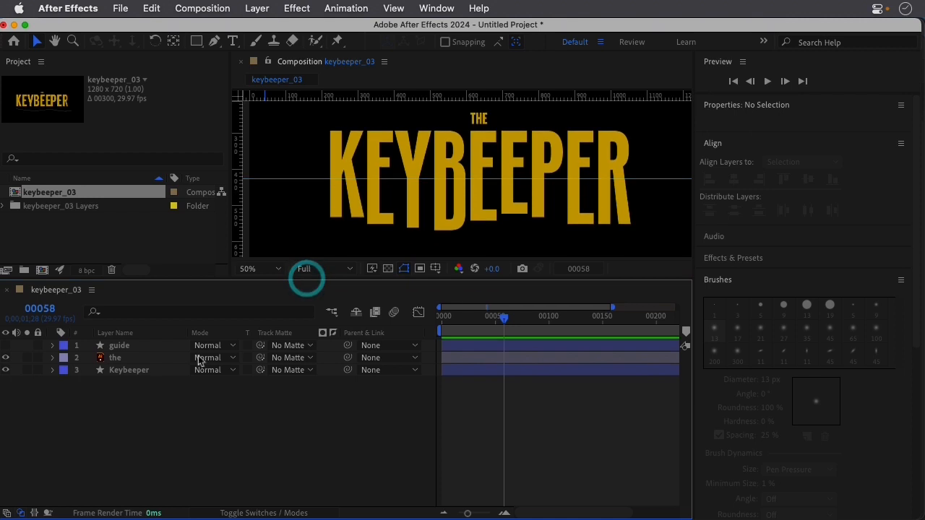
pyautogui.click(154, 370)
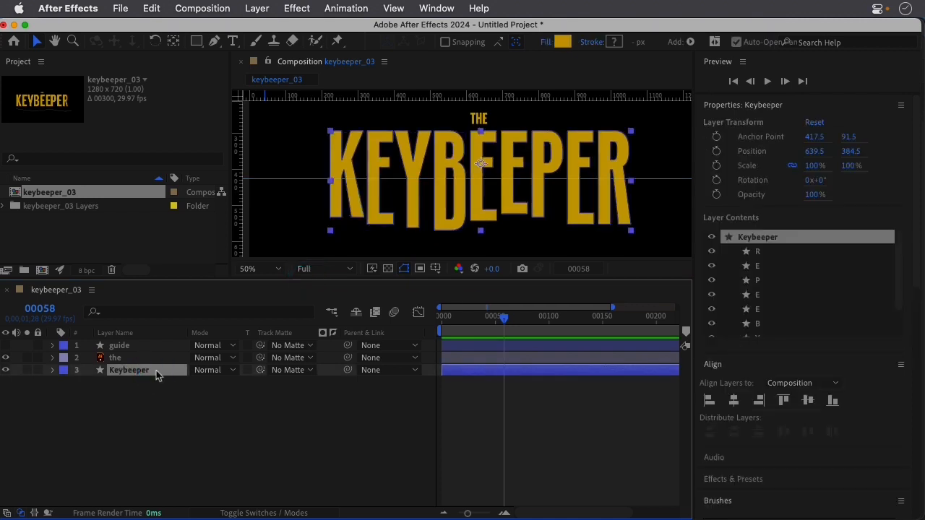
pyautogui.press('u')
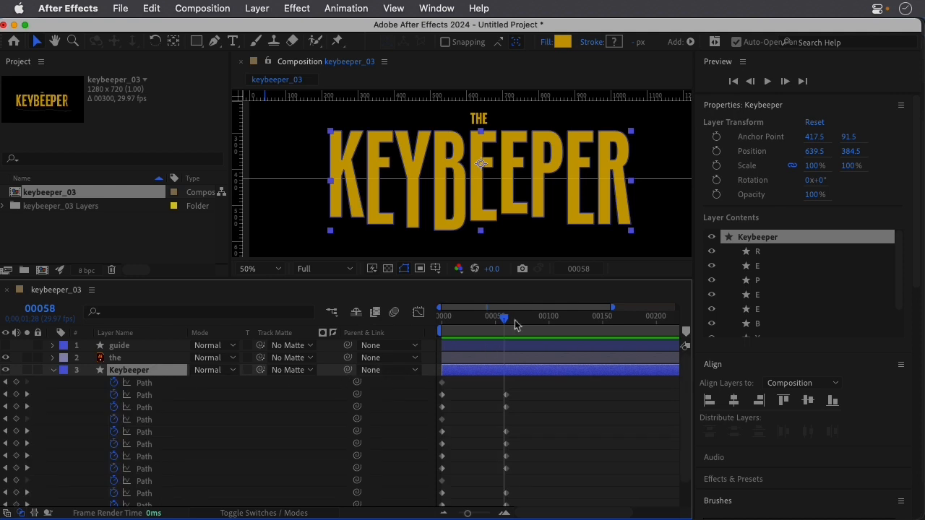
pyautogui.moveTo(508, 321)
pyautogui.mouseDown()
pyautogui.moveTo(444, 318)
pyautogui.moveTo(503, 330)
pyautogui.mouseUp()
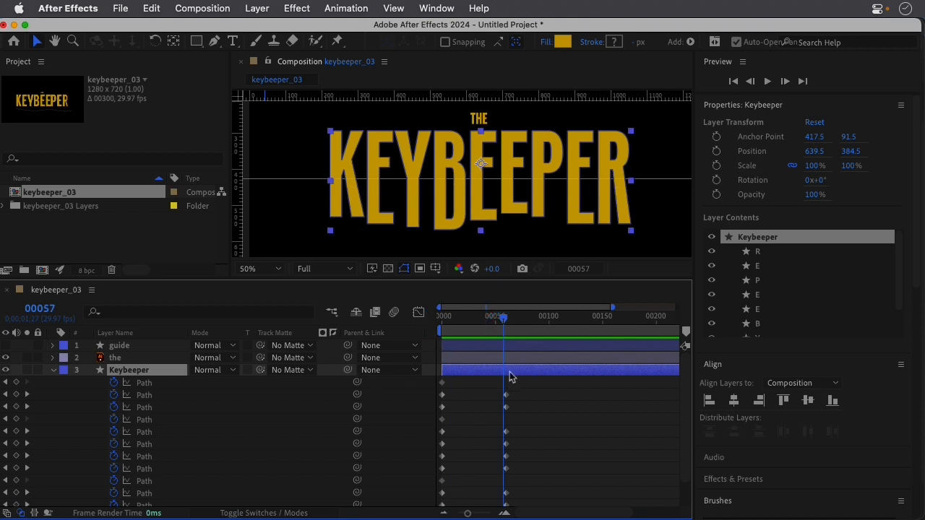
pyautogui.moveTo(504, 320); pyautogui.dragTo(507, 318)
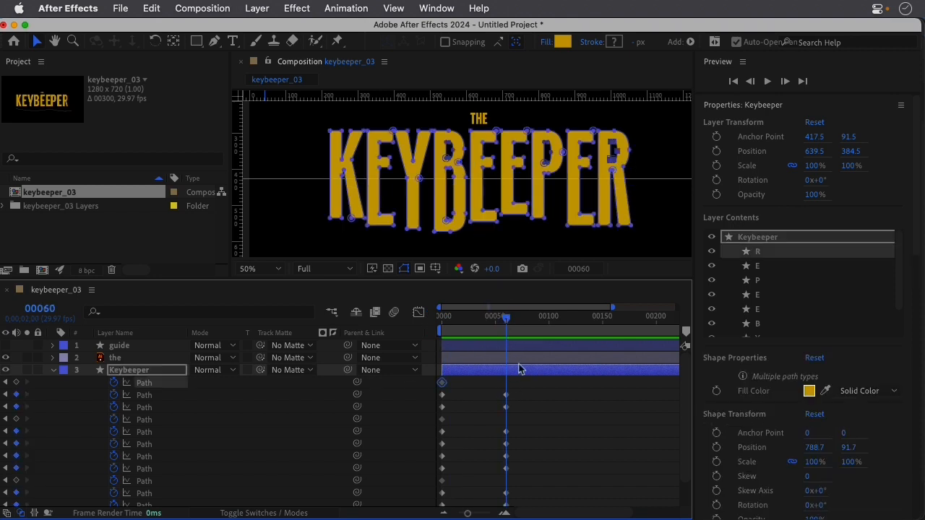
pyautogui.moveTo(520, 378); pyautogui.dragTo(510, 492)
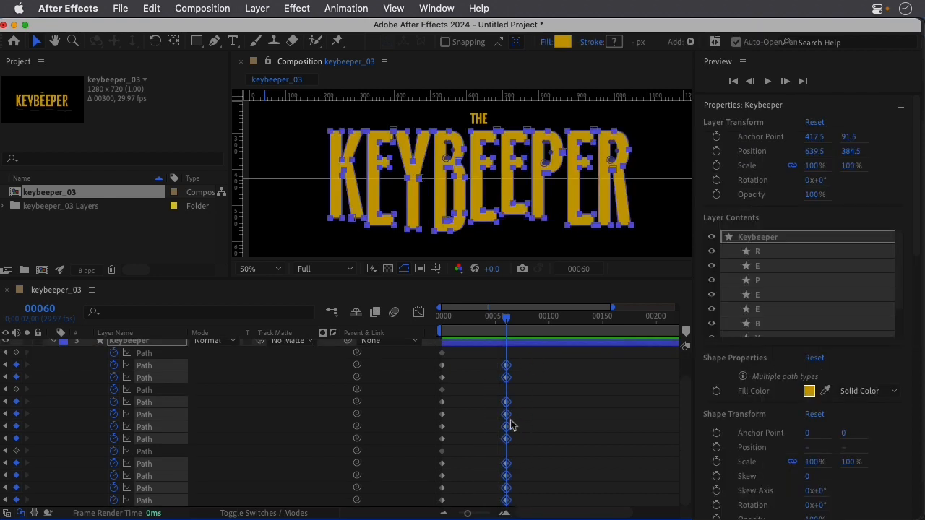
pyautogui.press('F9')
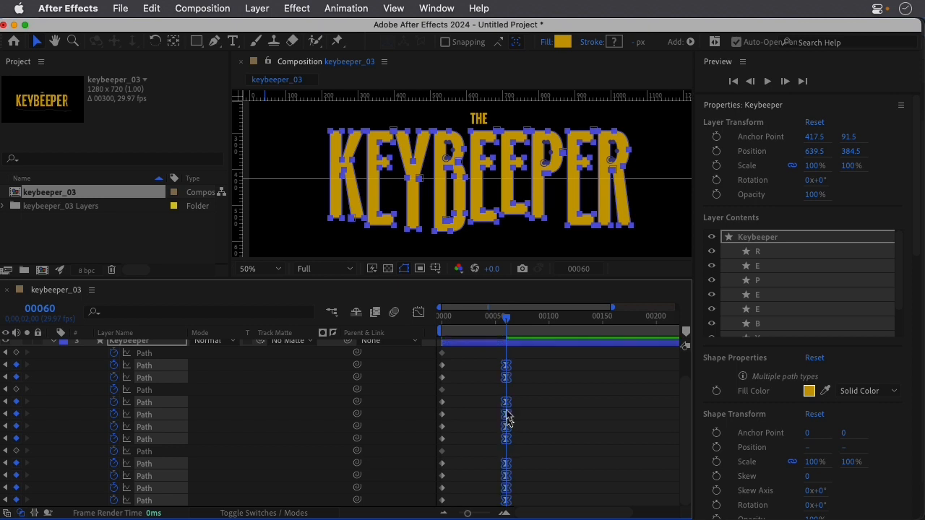
pyautogui.rightClick(508, 371)
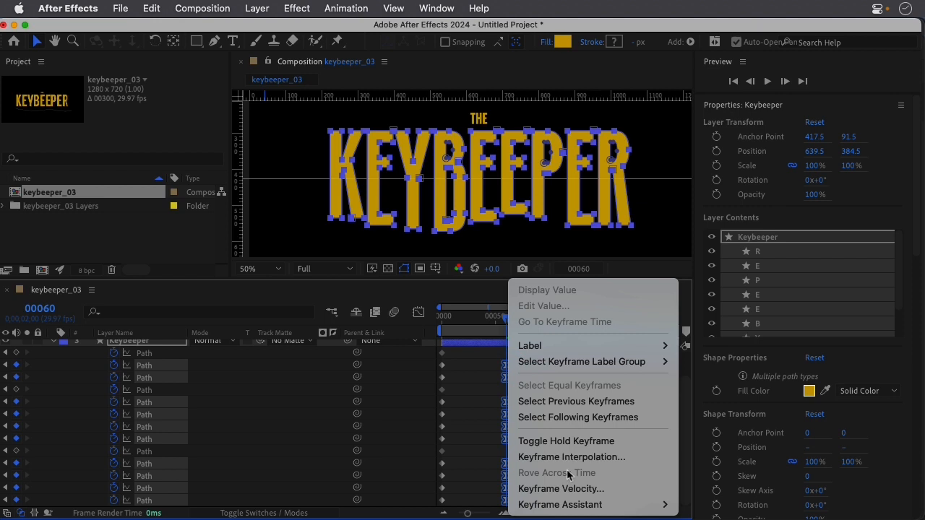
pyautogui.moveTo(568, 508)
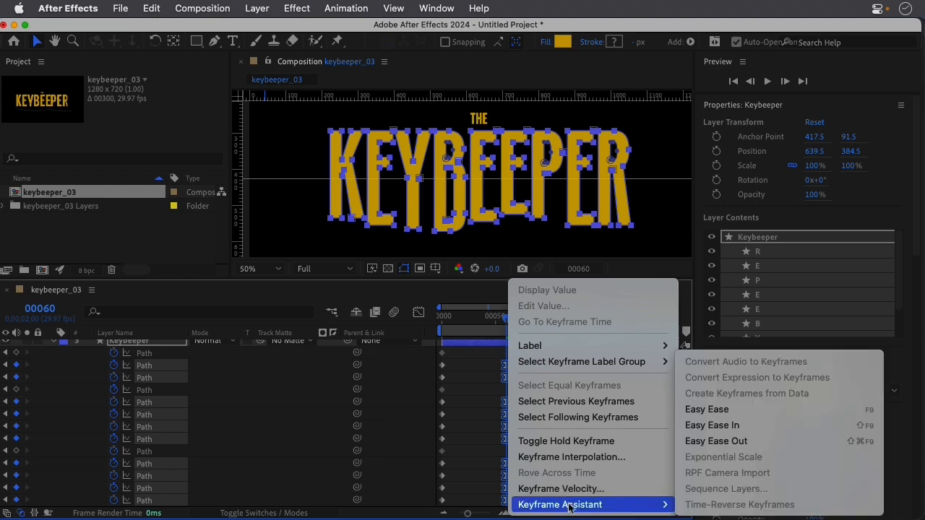
pyautogui.click(719, 409)
# Preview the eased letter stretch from frame 0 and collapse the Keybeeper layer's properties.
pyautogui.click(438, 315)
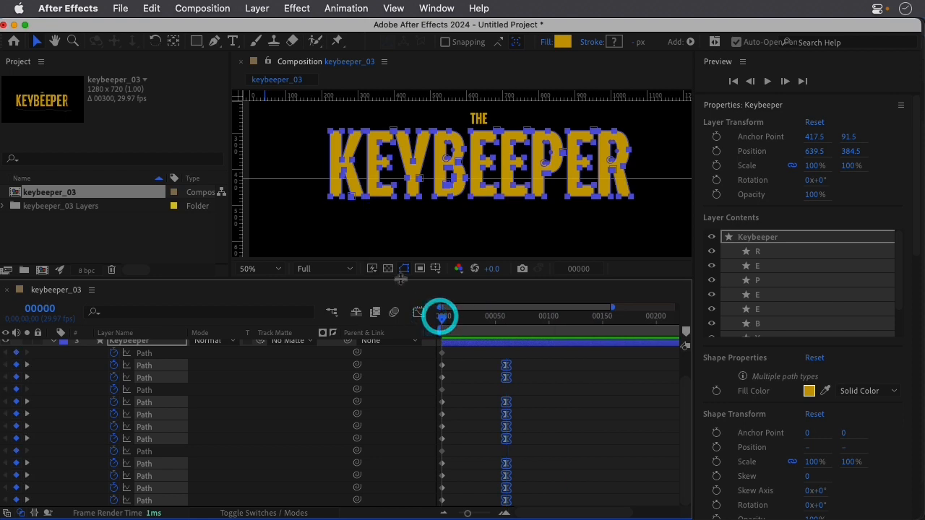
pyautogui.press('space')
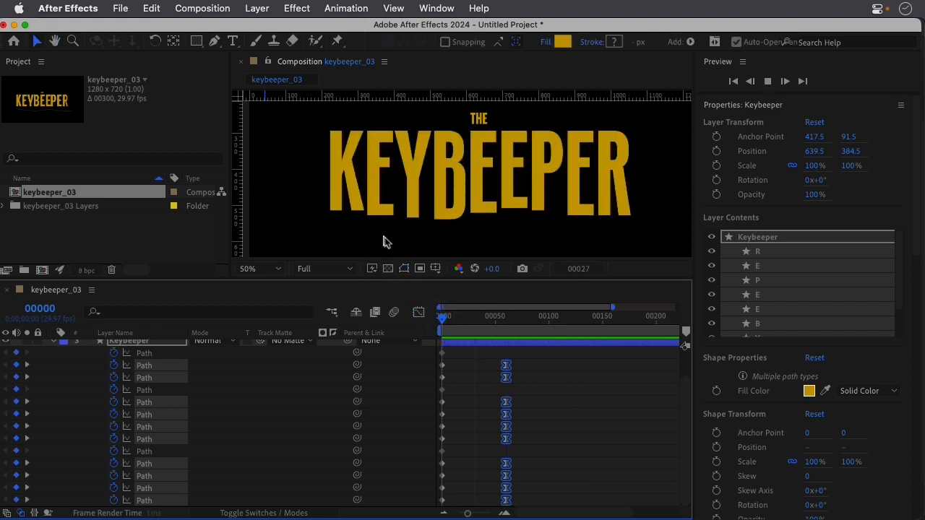
pyautogui.click(440, 318)
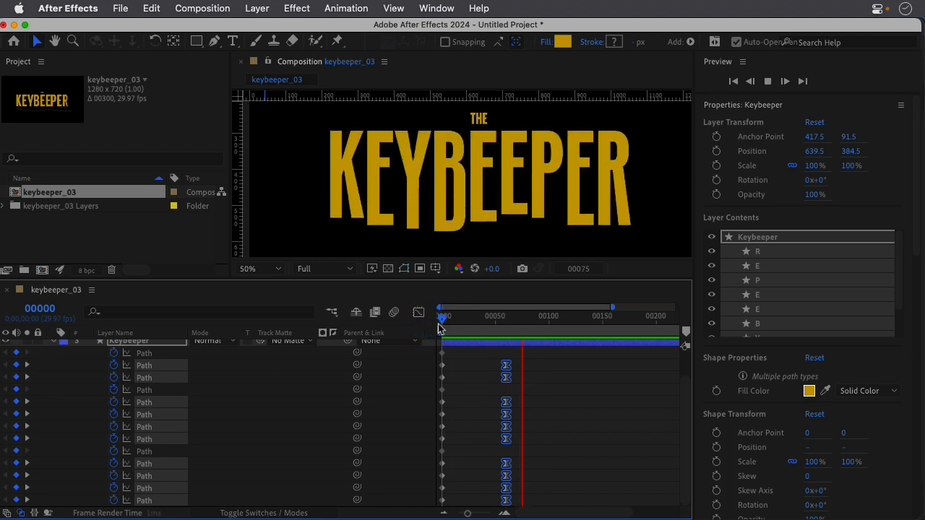
pyautogui.press('space')
pyautogui.moveTo(478, 319); pyautogui.dragTo(425, 318)
pyautogui.press('space')
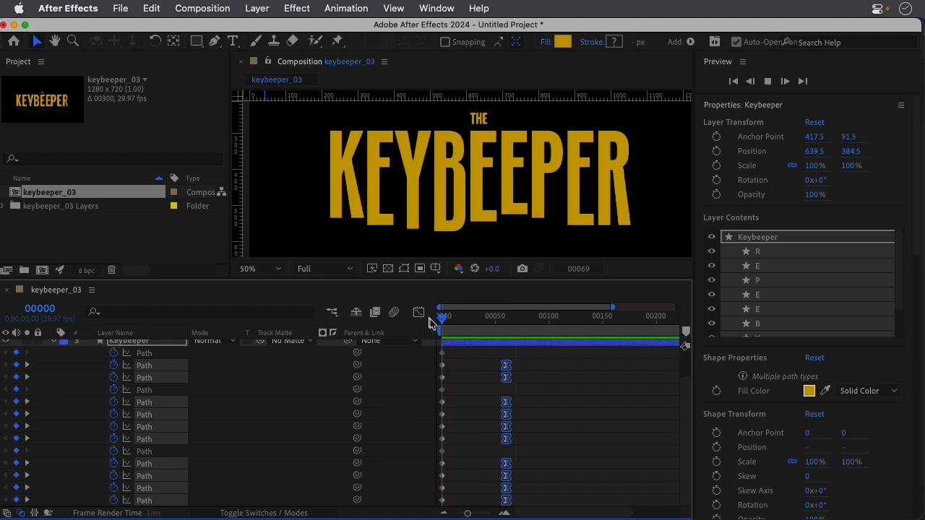
pyautogui.press('space')
pyautogui.scroll(3, 83, 360)
pyautogui.click(54, 372)
pyautogui.click(143, 408)
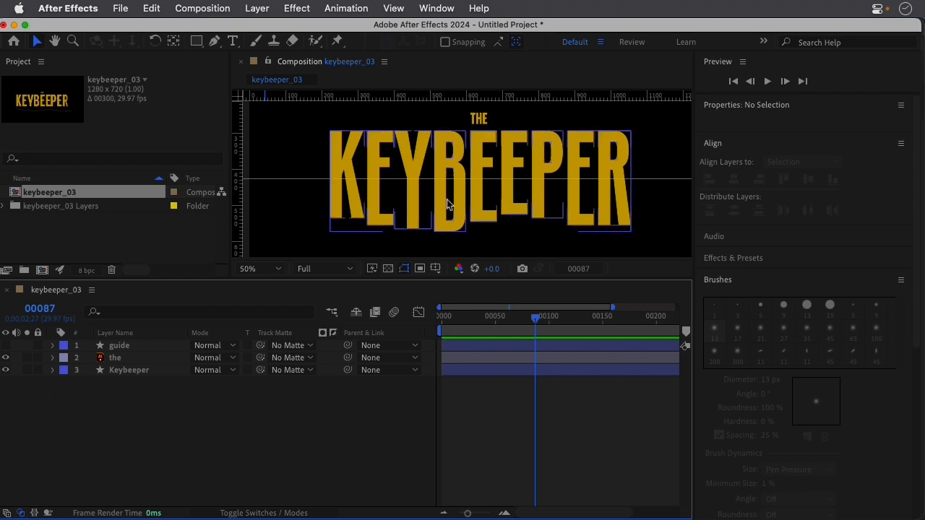
# Select the E just before the P in the Keybeeper layer and expand the layer to its path keyframes.
pyautogui.click(460, 317)
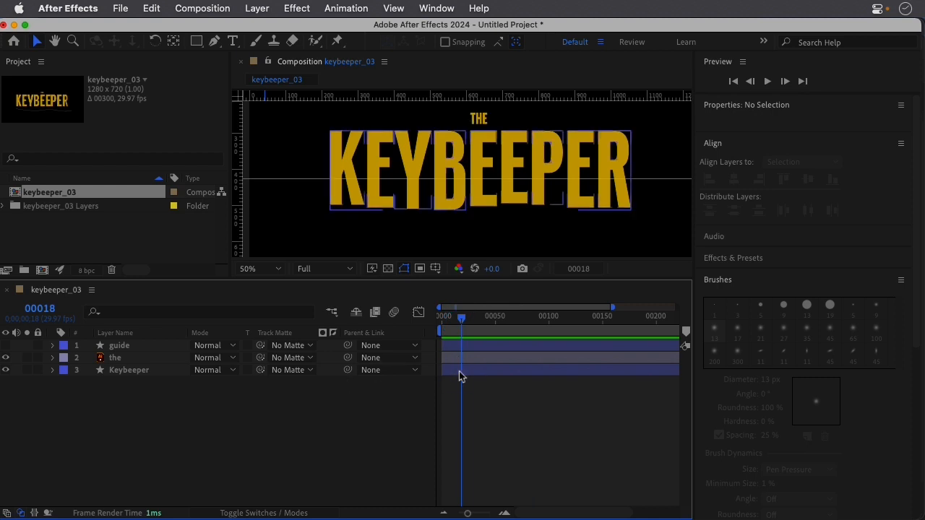
pyautogui.click(459, 374)
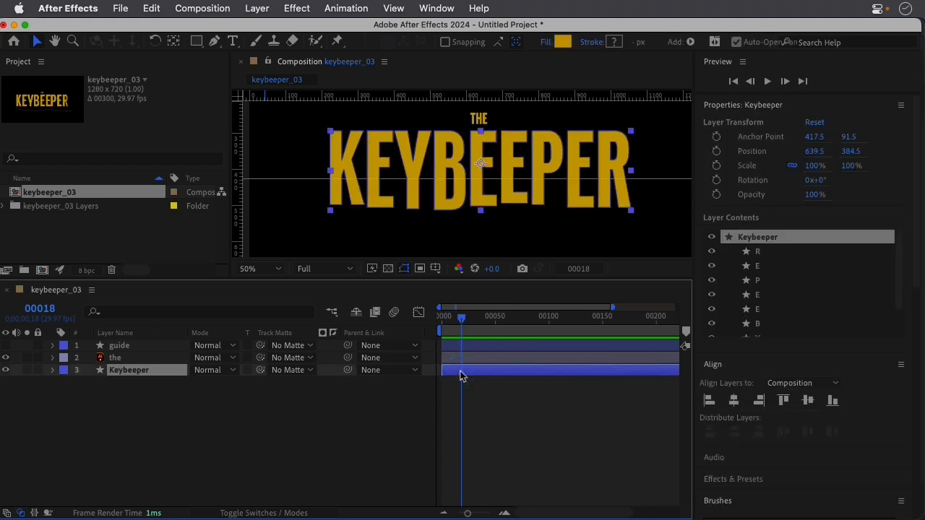
pyautogui.click(770, 295)
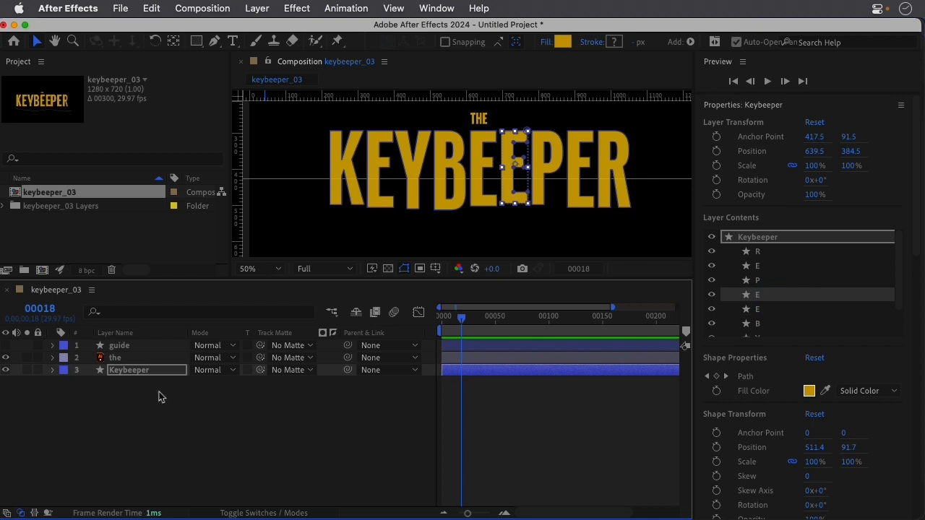
pyautogui.click(54, 371)
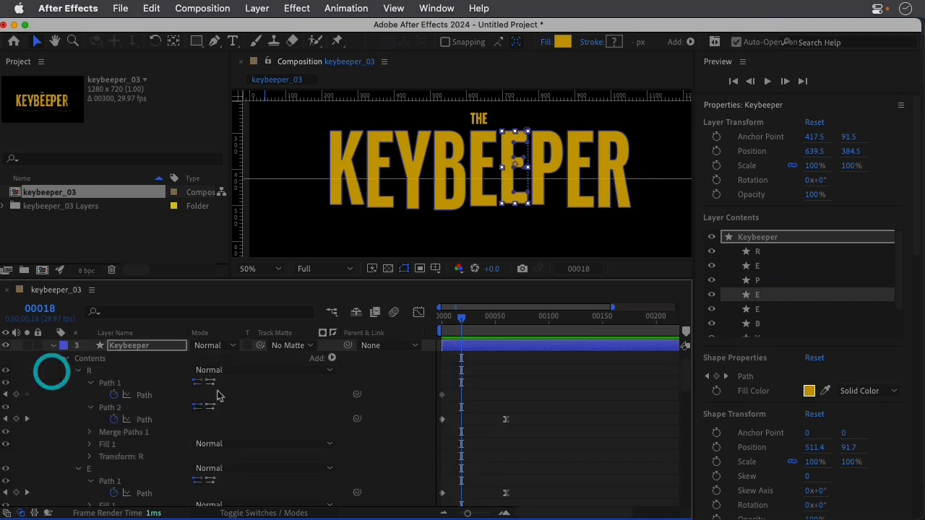
pyautogui.scroll(-5, 302, 425)
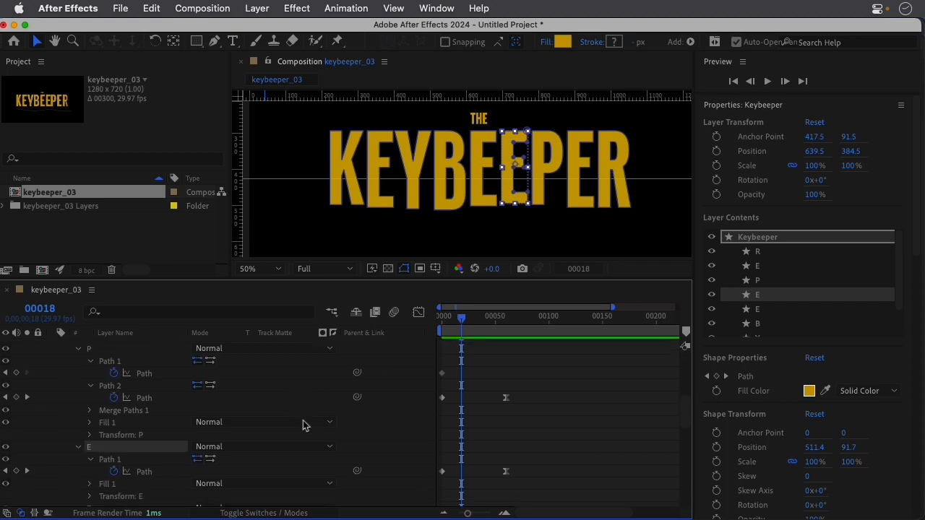
# Try shifting both path keyframes of the E before the P about 15 frames later and preview the offset.
pyautogui.moveTo(535, 470); pyautogui.dragTo(458, 477)
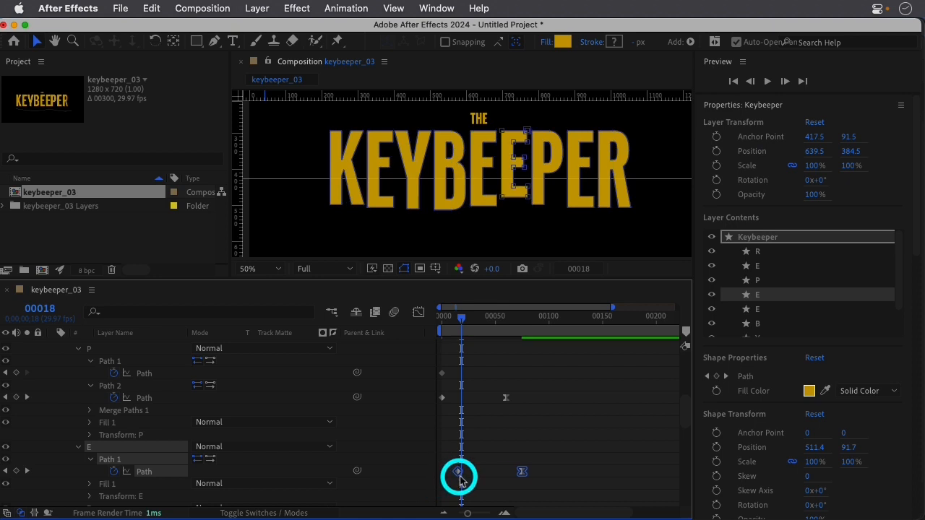
pyautogui.moveTo(452, 314); pyautogui.dragTo(425, 316)
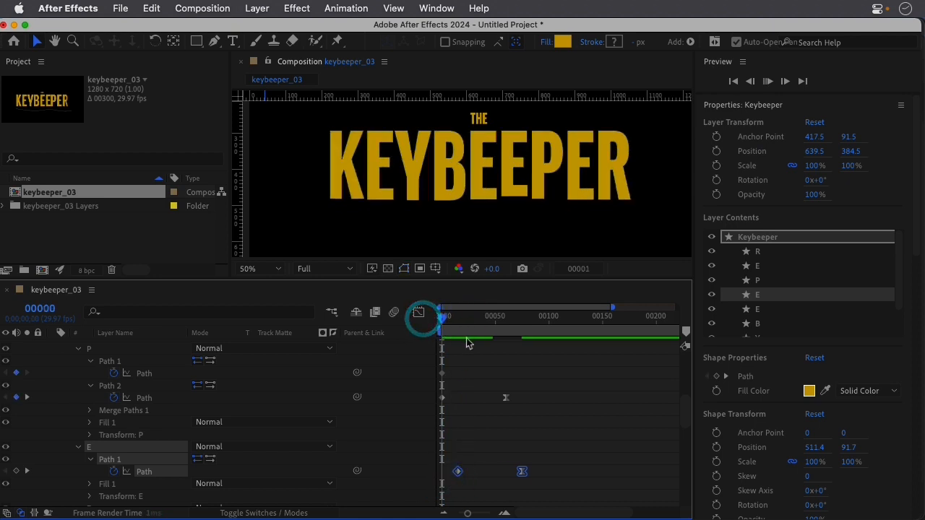
pyautogui.moveTo(482, 318); pyautogui.dragTo(423, 316)
pyautogui.click(533, 451)
# Move only the second path keyframe of the E before the P to about frame 75 and preview the timing.
pyautogui.moveTo(508, 473); pyautogui.dragTo(524, 474)
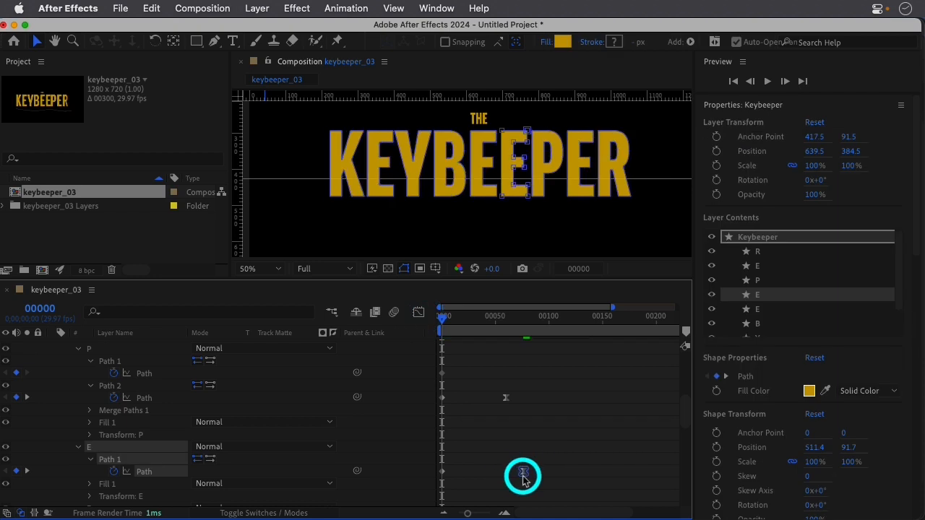
pyautogui.press('space')
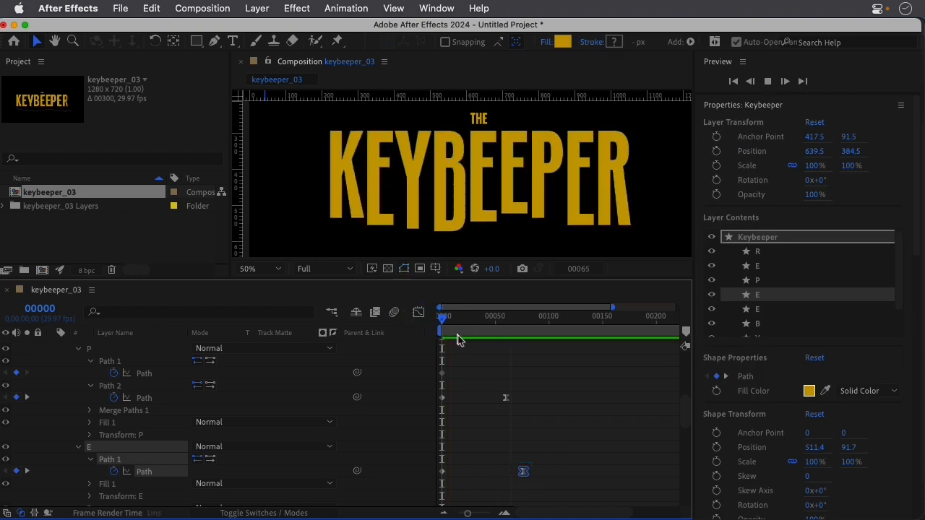
pyautogui.press('space')
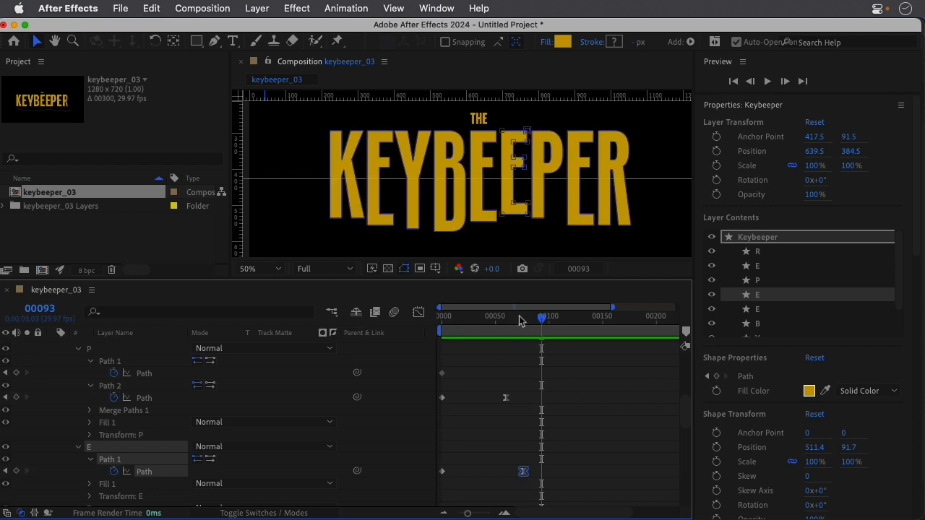
# Delay the end keyframes of the B's Path 1 and Path 3 to about frame 68.
pyautogui.moveTo(476, 277); pyautogui.dragTo(481, 211)
pyautogui.scroll(-4, 463, 435)
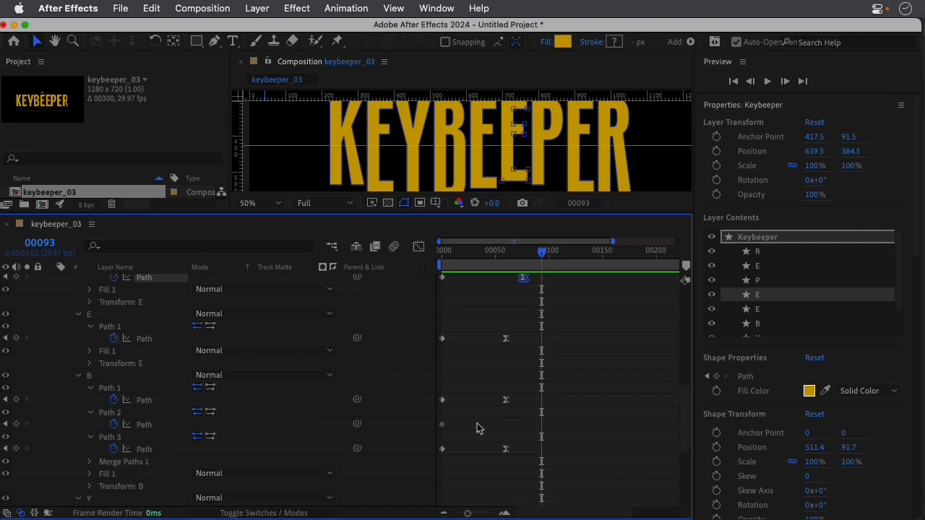
pyautogui.moveTo(506, 399); pyautogui.dragTo(515, 399)
pyautogui.moveTo(507, 449); pyautogui.dragTo(515, 473)
# Stagger the end path keyframes of the first letters: Y at about frame 49, first E at 82 and K at 68.
pyautogui.scroll(-3, 527, 452)
pyautogui.scroll(-4, 496, 446)
pyautogui.moveTo(506, 410); pyautogui.dragTo(530, 412)
pyautogui.scroll(-1, 532, 441)
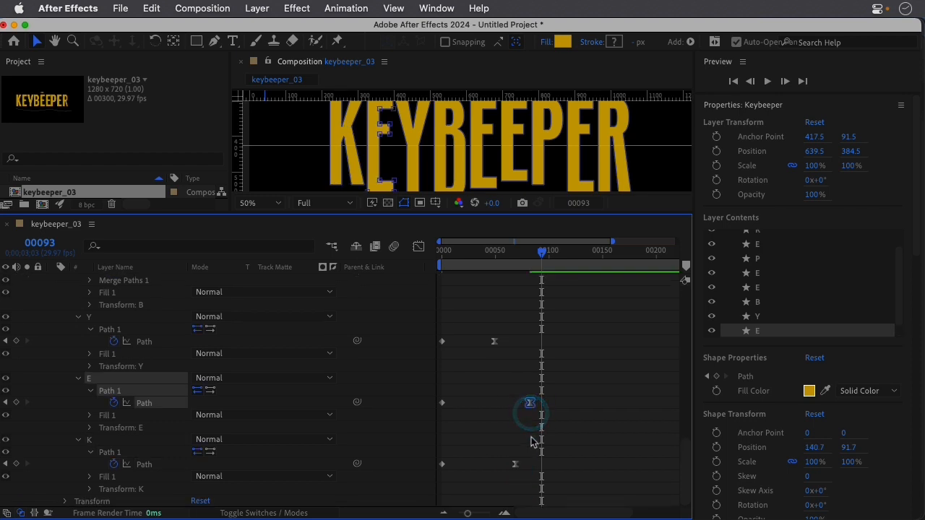
# Move the end path keyframes of the last E and the R slightly earlier, to about frame 56.
pyautogui.scroll(9, 533, 440)
pyautogui.moveTo(505, 384); pyautogui.dragTo(502, 384)
pyautogui.moveTo(506, 309); pyautogui.dragTo(503, 308)
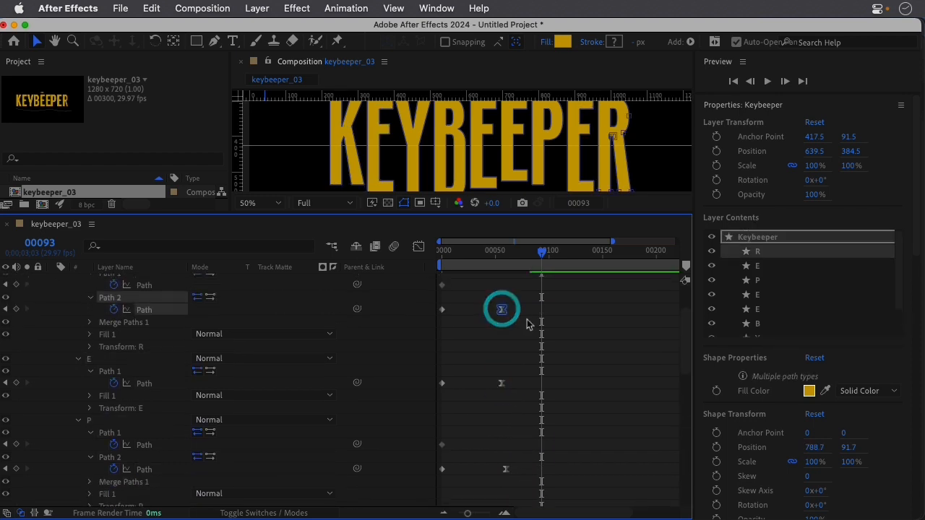
# Collapse the Keybeeper layer, enlarge the composition view and preview the staggered animation from frame 0.
pyautogui.scroll(3, 530, 324)
pyautogui.moveTo(542, 254); pyautogui.dragTo(420, 254)
pyautogui.click(53, 304)
pyautogui.click(284, 369)
pyautogui.moveTo(286, 212); pyautogui.dragTo(289, 394)
pyautogui.click(439, 431)
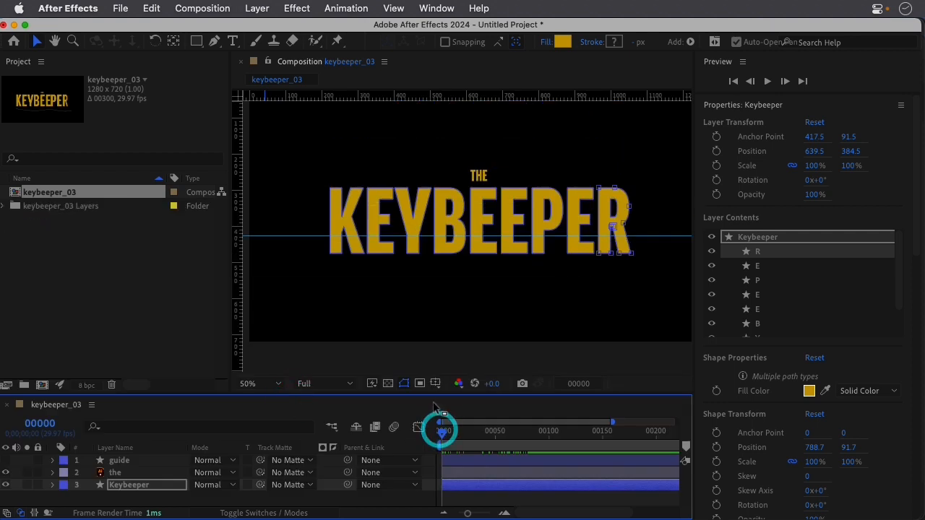
pyautogui.press('space')
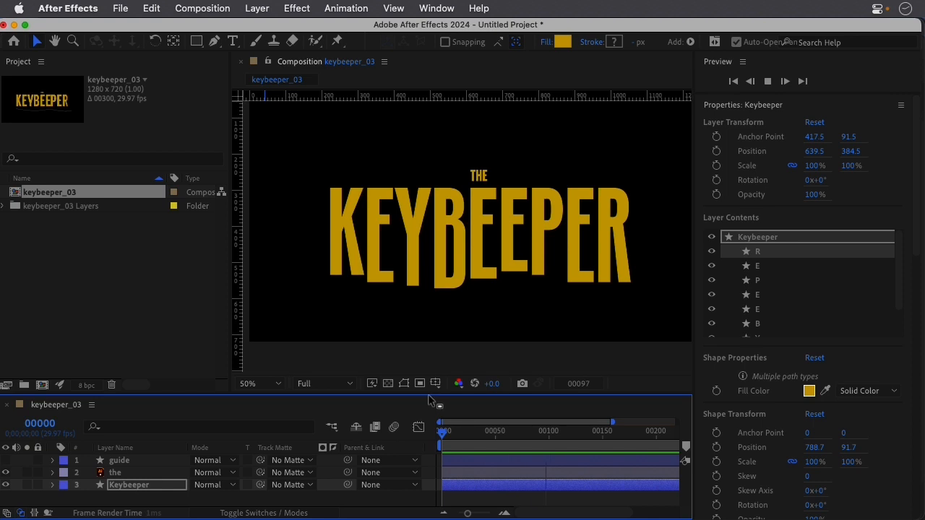
# End the composition's work area at frame 150 and preview the animation within it.
pyautogui.press('space')
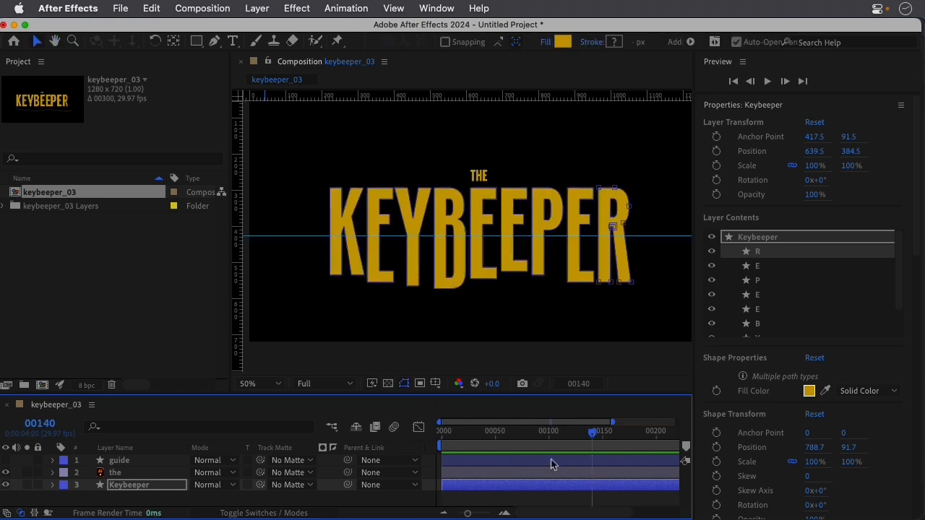
pyautogui.moveTo(597, 439)
pyautogui.mouseDown()
pyautogui.moveTo(587, 438)
pyautogui.moveTo(603, 439)
pyautogui.mouseUp()
pyautogui.press('n')
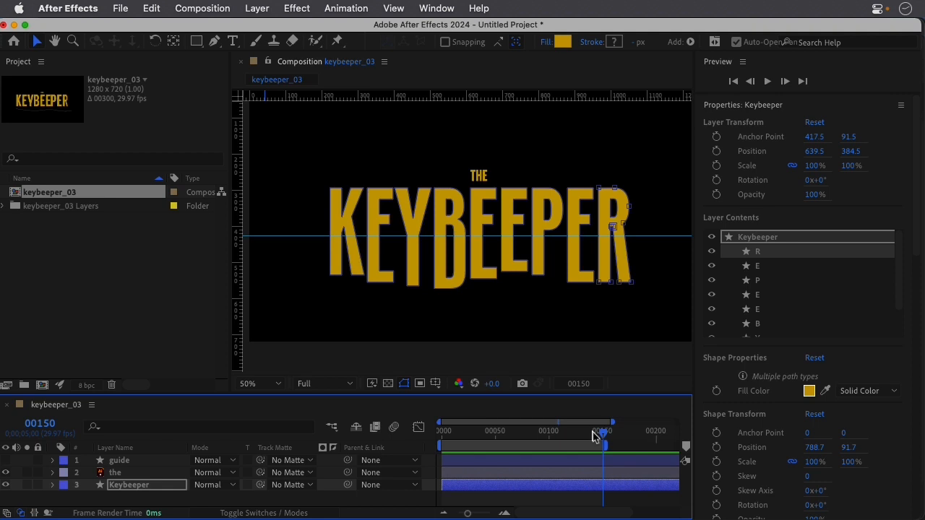
pyautogui.press('space')
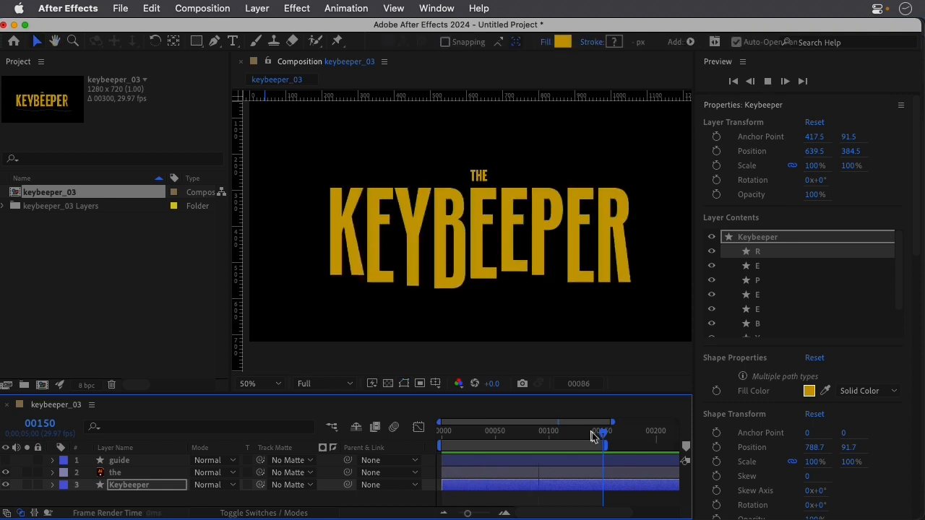
pyautogui.press('space')
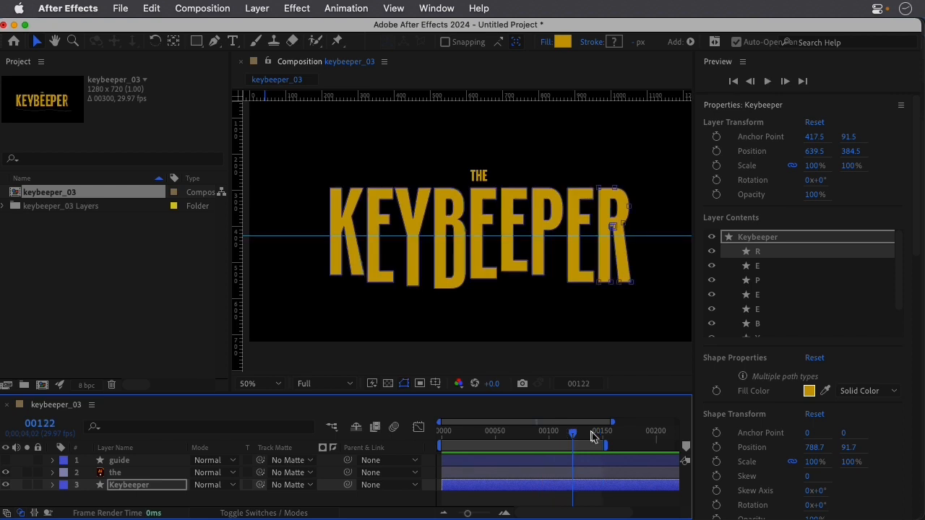
# Deselect all layers and import the grunge texture JPEG from the images folder as footage.
pyautogui.moveTo(321, 396); pyautogui.dragTo(333, 303)
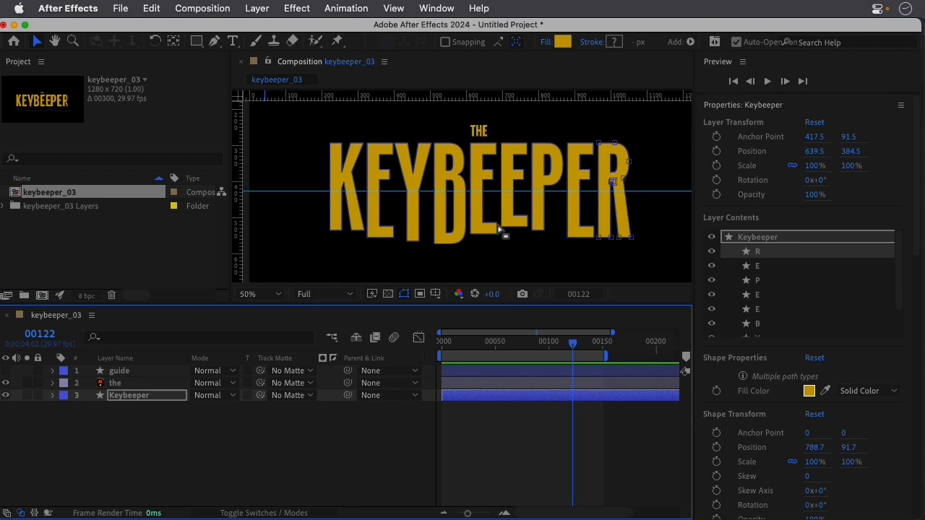
pyautogui.click(243, 444)
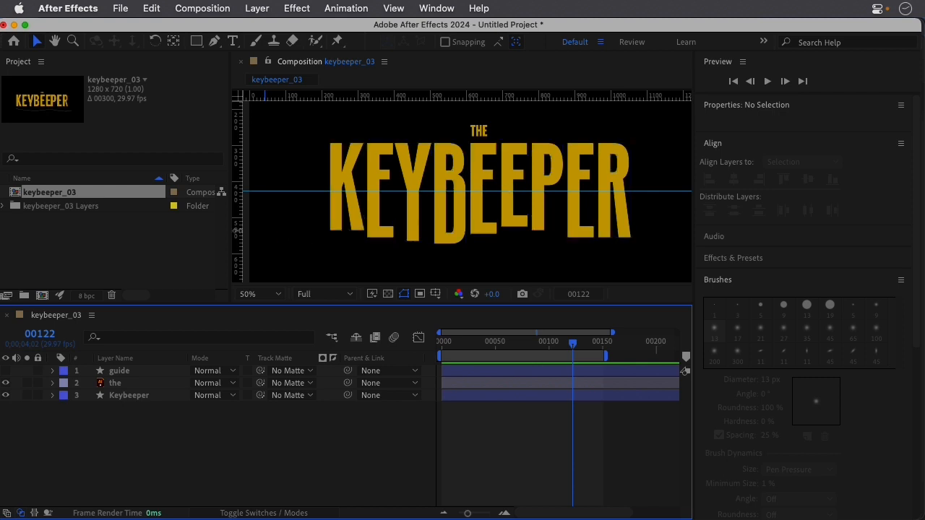
pyautogui.doubleClick(78, 233)
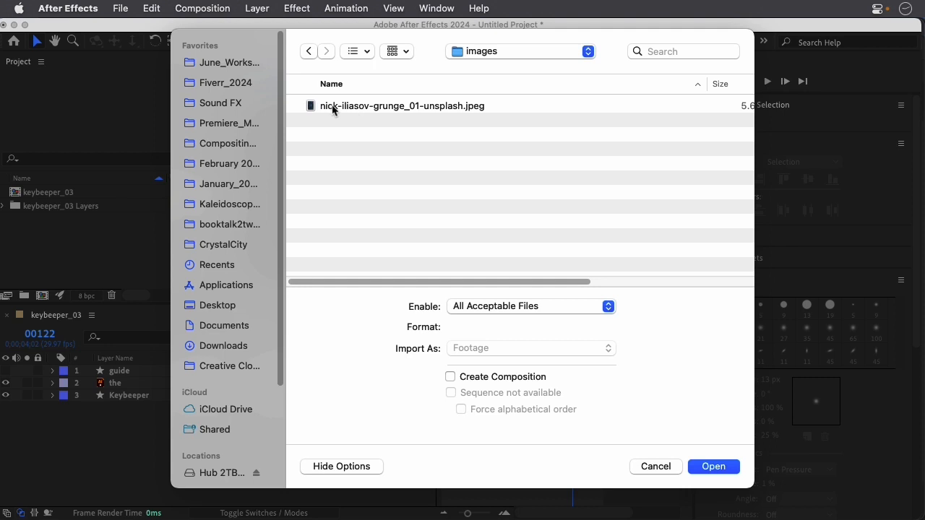
pyautogui.click(354, 110)
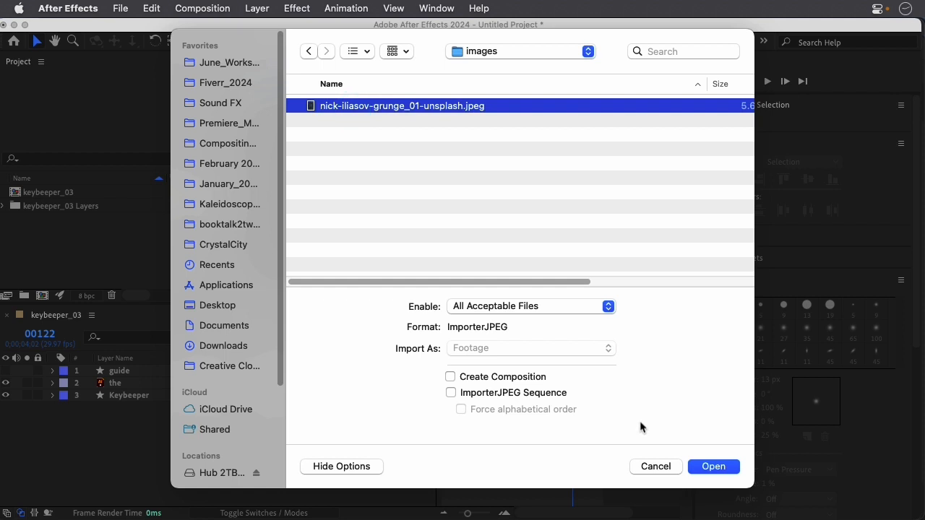
pyautogui.click(701, 468)
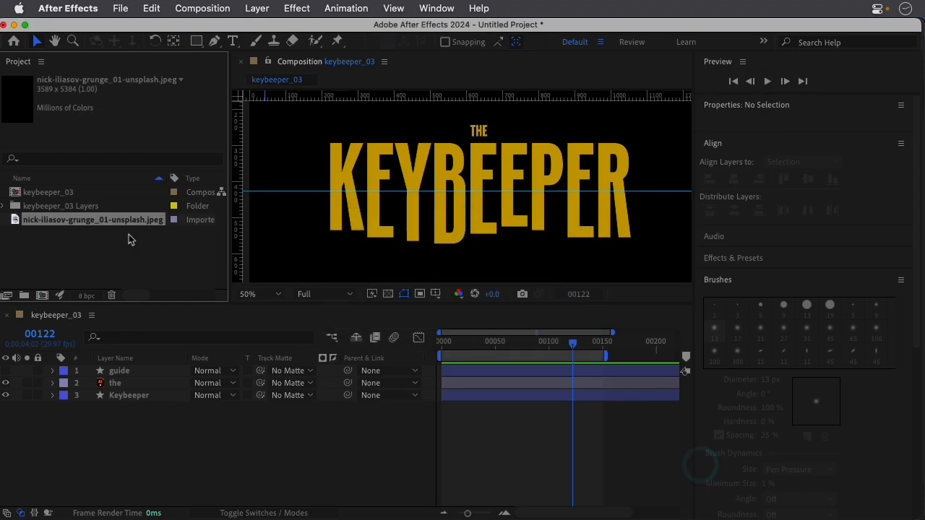
# Examine the imported grunge image in its own footage view and return to the keybeeper_03 composition.
pyautogui.doubleClick(16, 221)
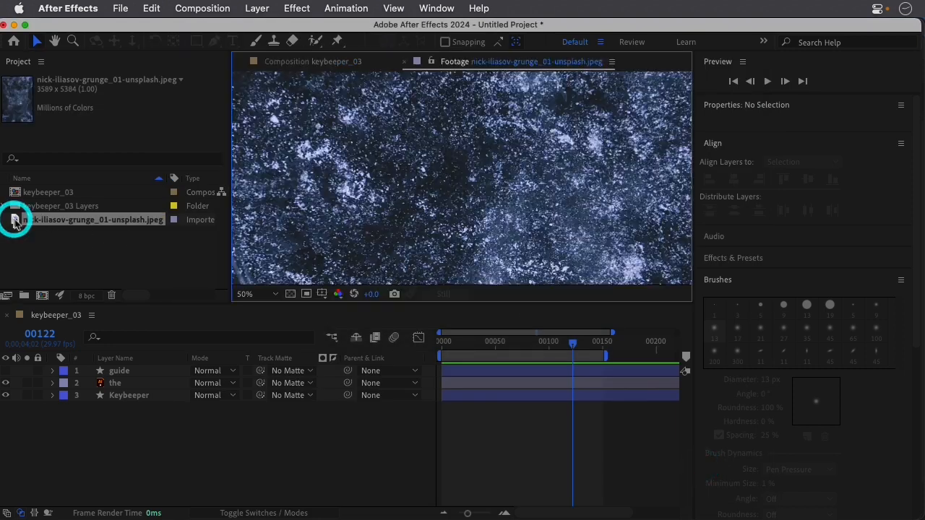
pyautogui.scroll(-6, 545, 175)
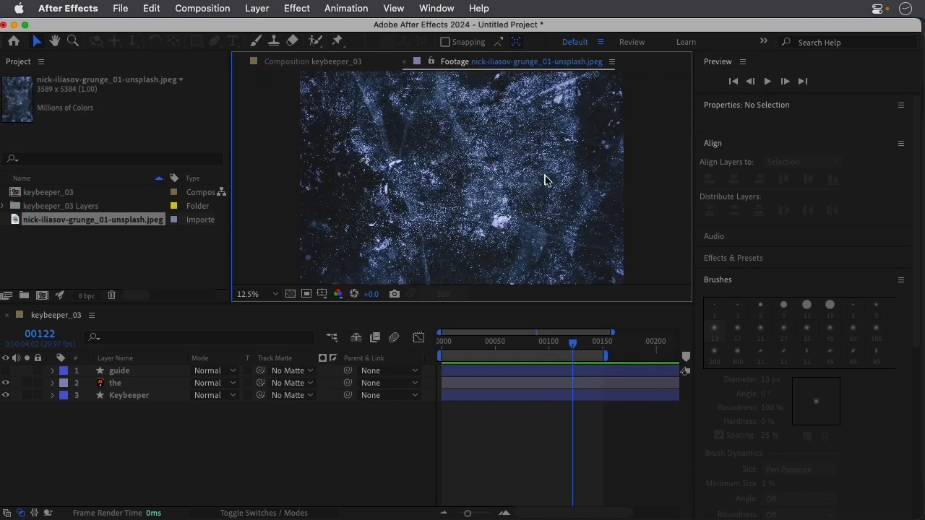
pyautogui.scroll(1, 544, 181)
pyautogui.click(404, 62)
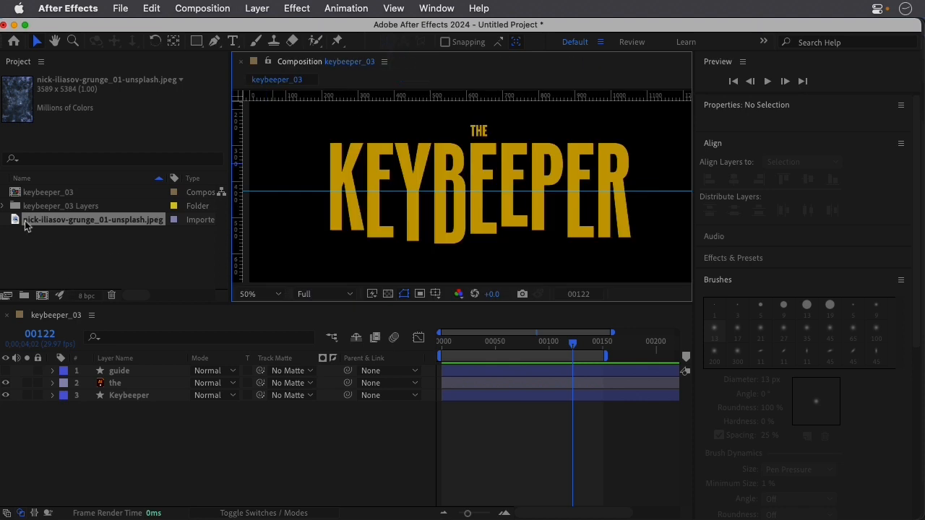
# Add the grunge image to the keybeeper_03 composition as a layer between guide and the.
pyautogui.moveTo(17, 223); pyautogui.dragTo(89, 379)
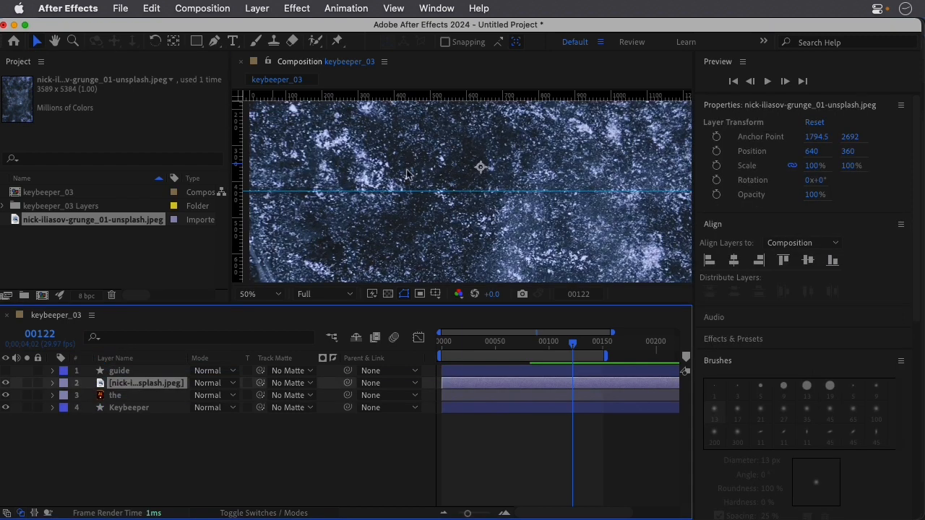
pyautogui.scroll(-4, 448, 172)
pyautogui.scroll(-2, 437, 177)
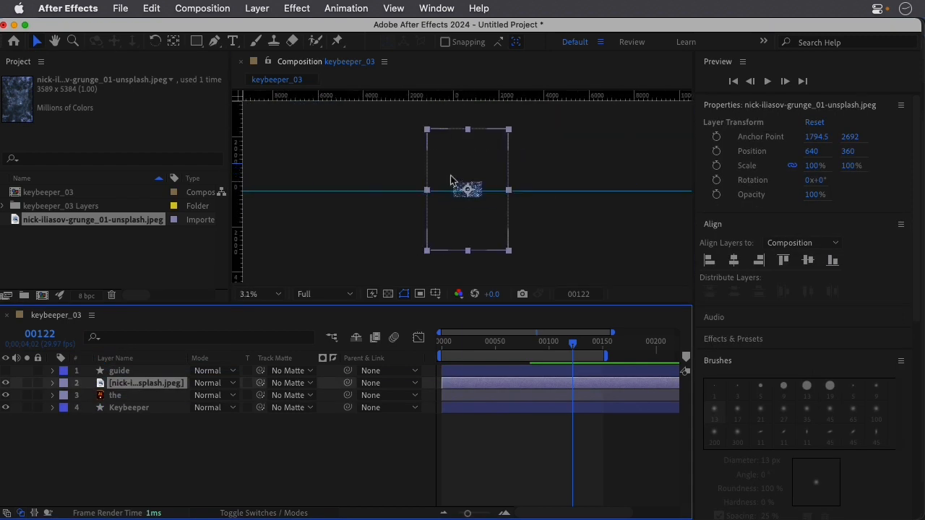
# Rotate the grunge layer -90° and scale it down to about 21.5% by 24.5%, just covering the frame.
pyautogui.moveTo(510, 131); pyautogui.dragTo(423, 190)
pyautogui.click(155, 40)
pyautogui.scroll(2, 468, 193)
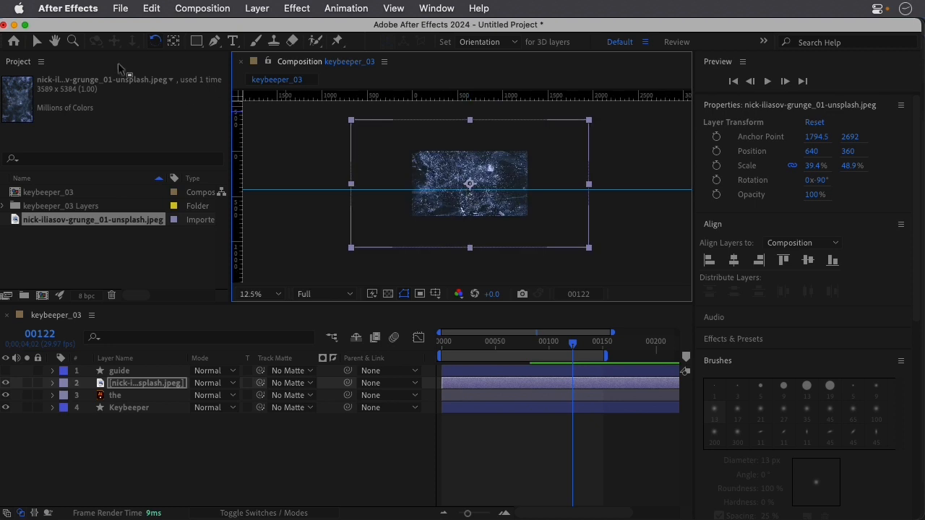
pyautogui.click(37, 41)
pyautogui.moveTo(351, 120); pyautogui.dragTo(410, 150)
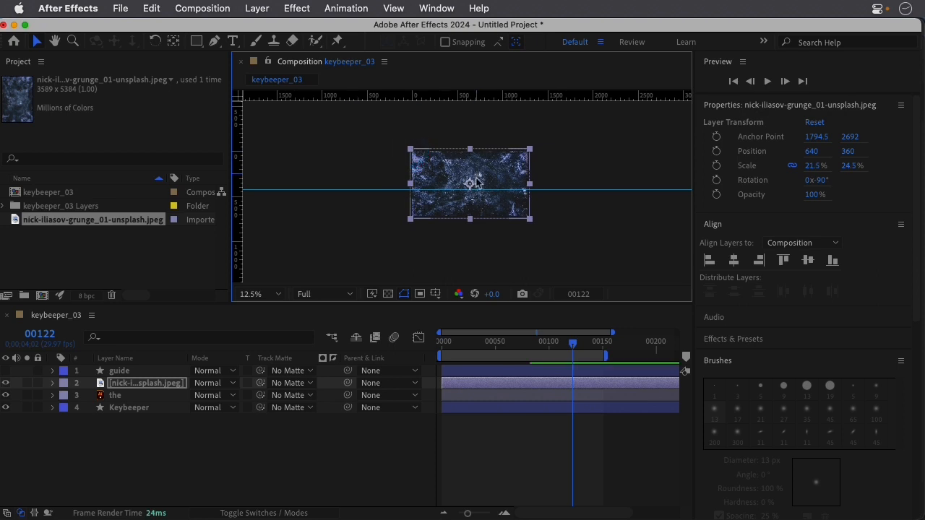
pyautogui.scroll(3, 477, 183)
pyautogui.scroll(-2, 477, 184)
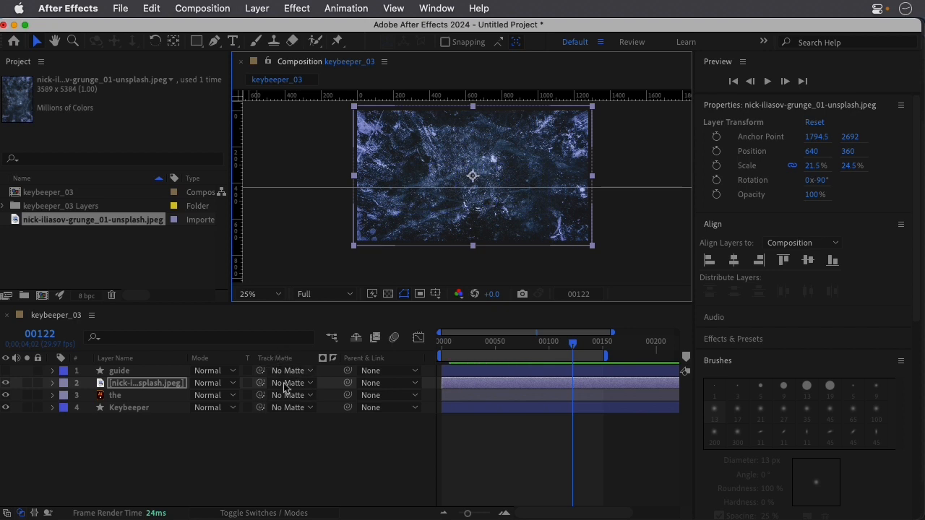
# Assign the grunge image layer as the track matte of the Keybeeper layer.
pyautogui.click(133, 409)
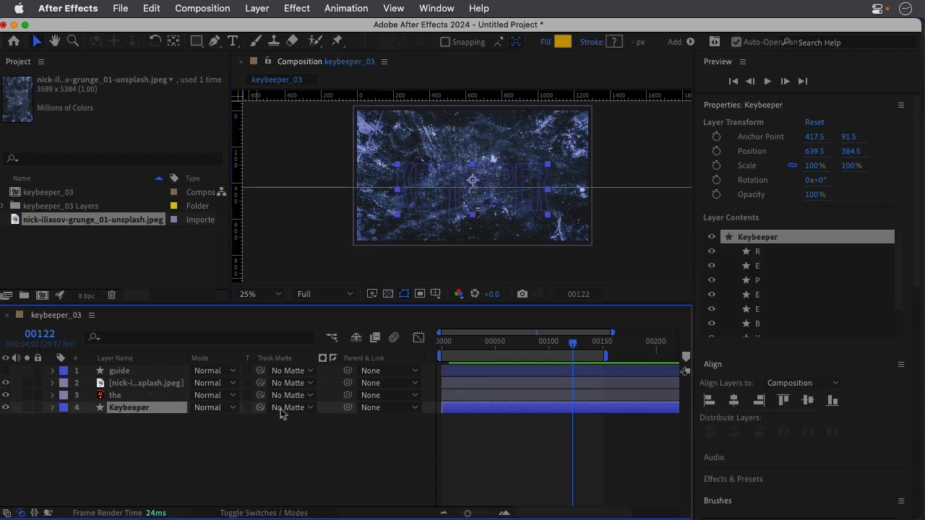
pyautogui.click(309, 408)
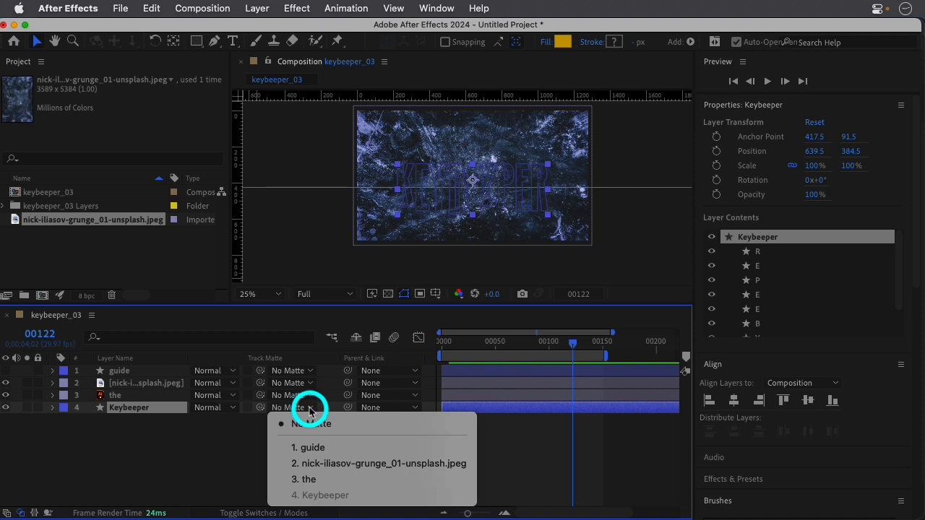
pyautogui.click(331, 466)
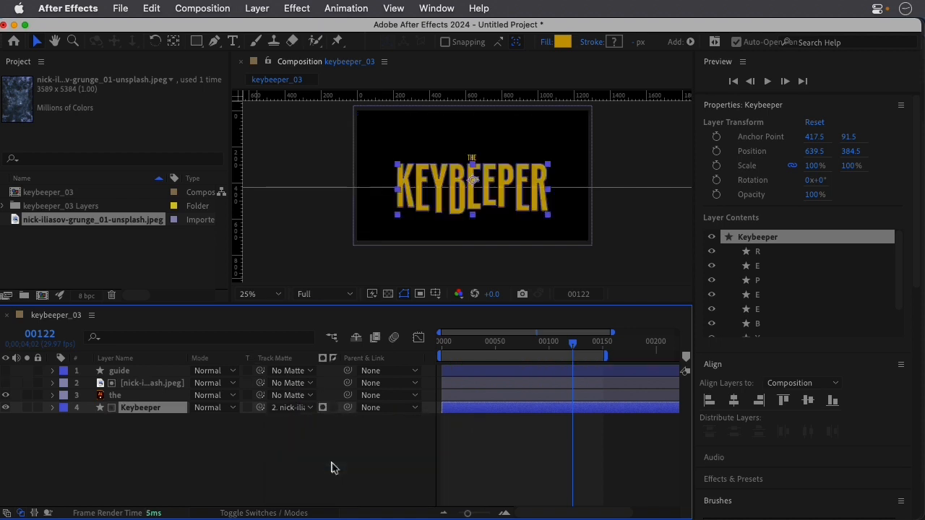
pyautogui.scroll(2, 484, 192)
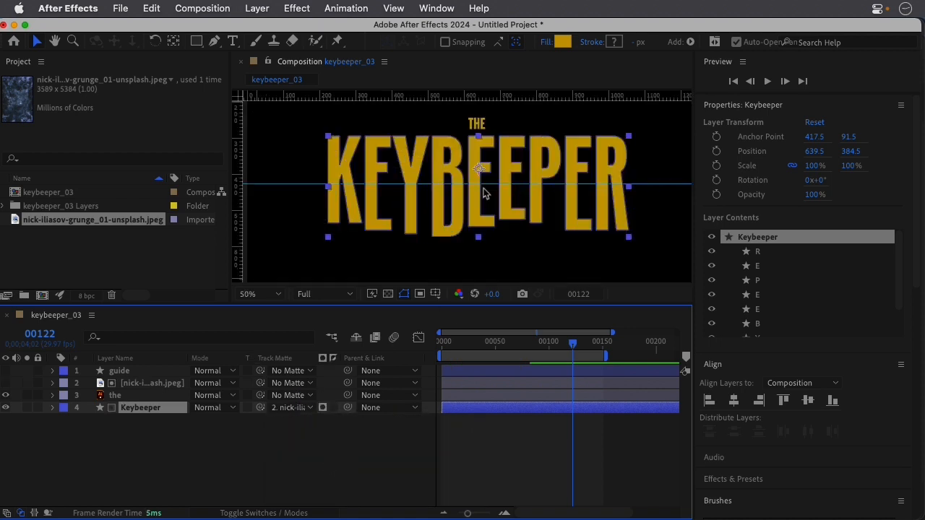
pyautogui.scroll(1, 483, 191)
pyautogui.scroll(-1, 483, 190)
# Switch the Keybeeper layer's track matte from alpha to luma and inspect the letters' texture.
pyautogui.click(323, 409)
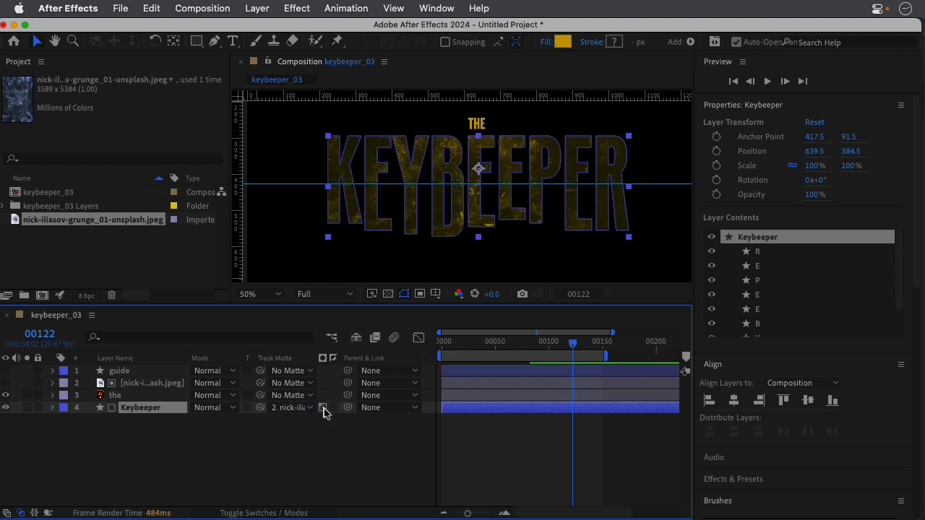
pyautogui.scroll(2, 461, 171)
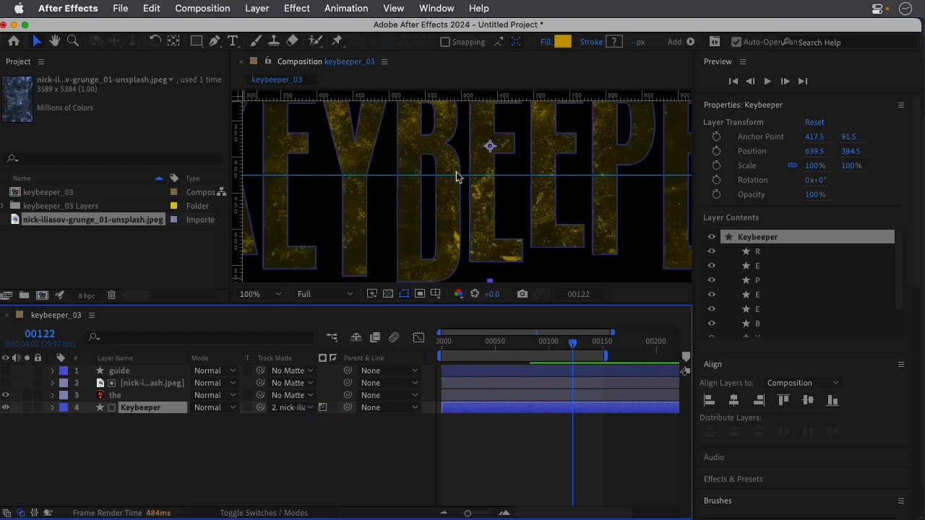
pyautogui.scroll(-2, 469, 140)
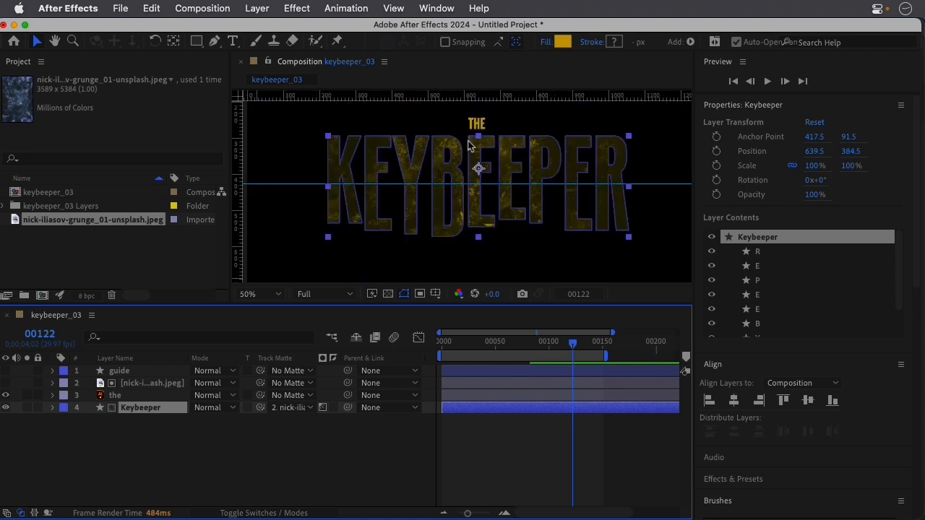
pyautogui.scroll(2, 429, 149)
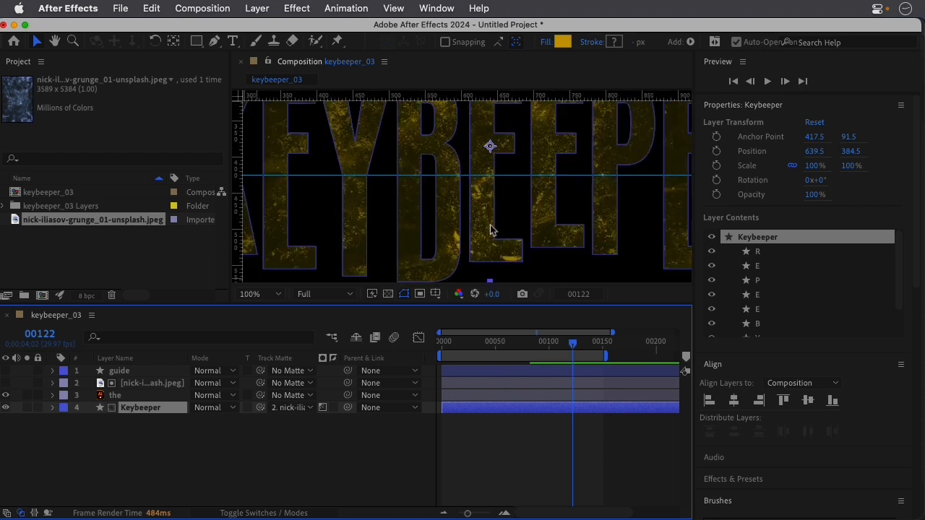
# Invert the Keybeeper layer's luma matte and check the texture at different magnifications.
pyautogui.click(332, 408)
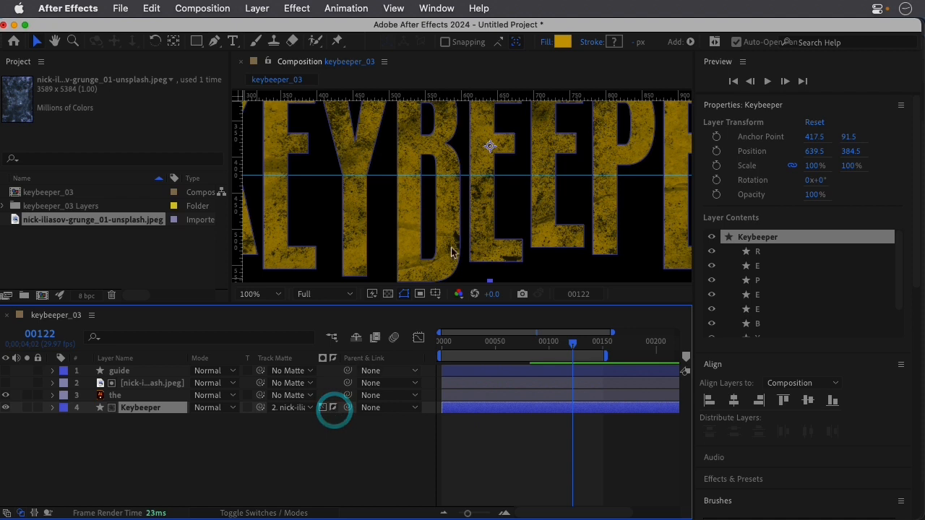
pyautogui.scroll(-2, 466, 189)
pyautogui.scroll(2, 458, 172)
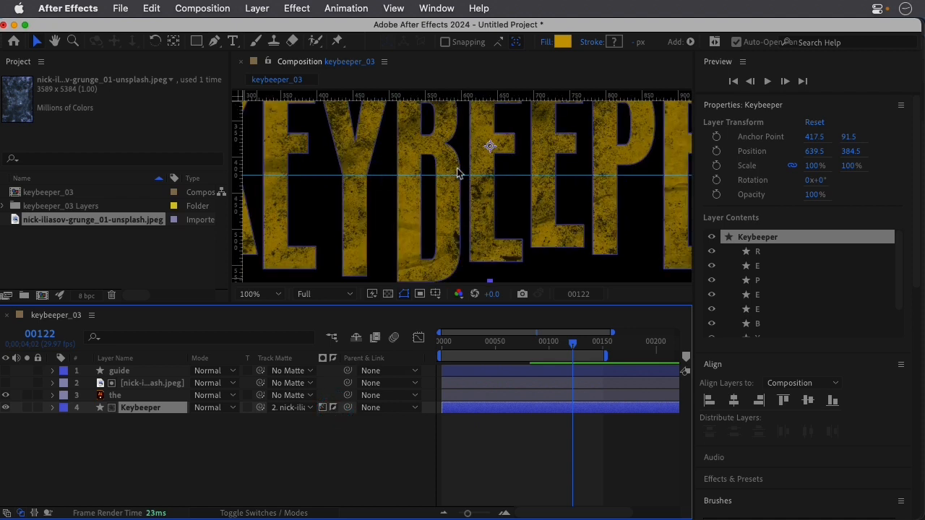
pyautogui.scroll(-4, 456, 173)
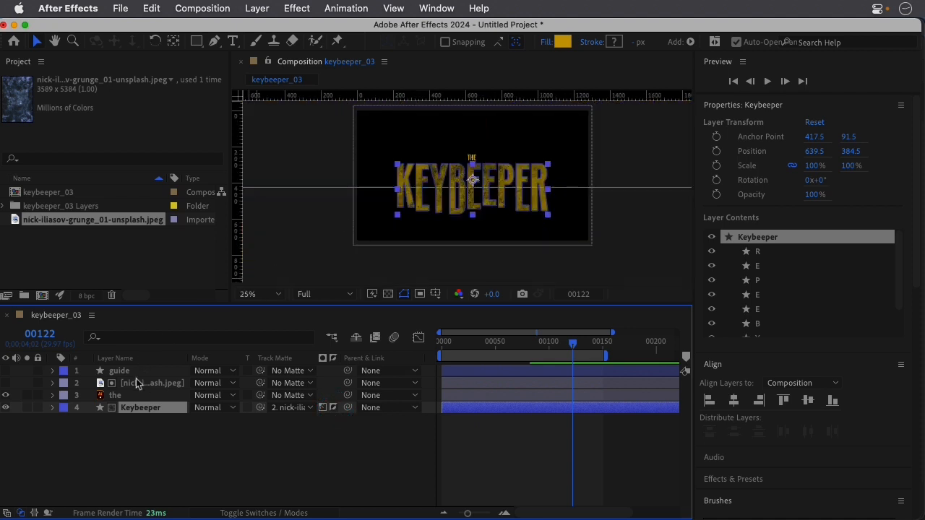
# Enlarge the composition view and reposition the grunge matte layer to about 676, 298.
pyautogui.click(152, 383)
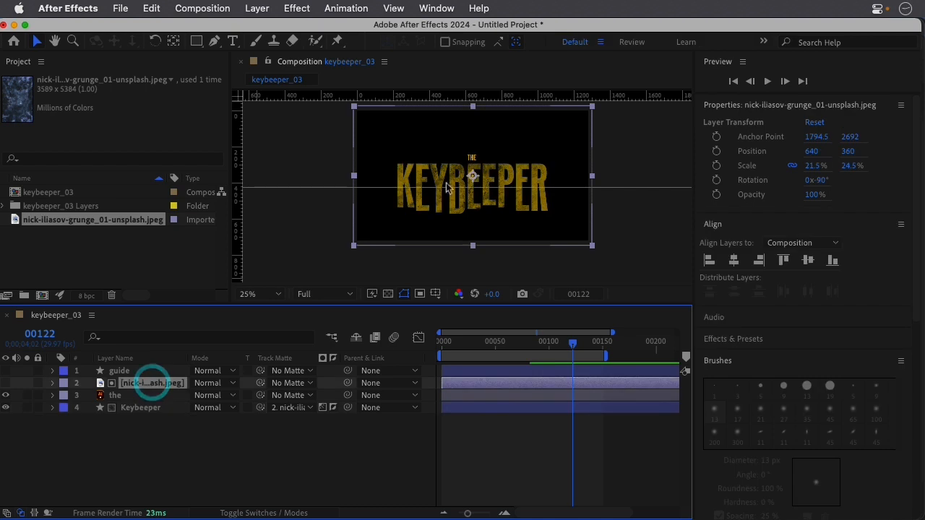
pyautogui.scroll(-2, 485, 155)
pyautogui.scroll(2, 482, 163)
pyautogui.moveTo(426, 304); pyautogui.dragTo(427, 402)
pyautogui.scroll(4, 466, 274)
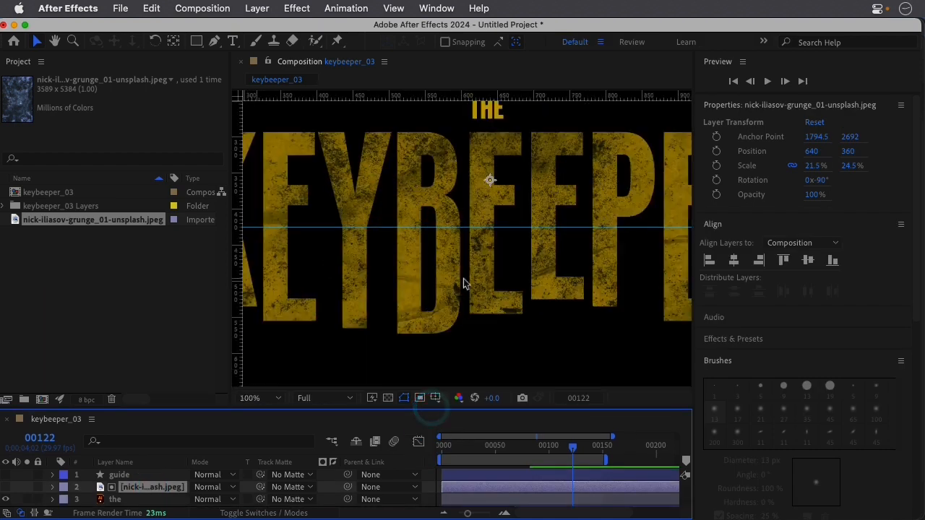
pyautogui.scroll(-2, 466, 282)
pyautogui.moveTo(423, 143); pyautogui.dragTo(437, 158)
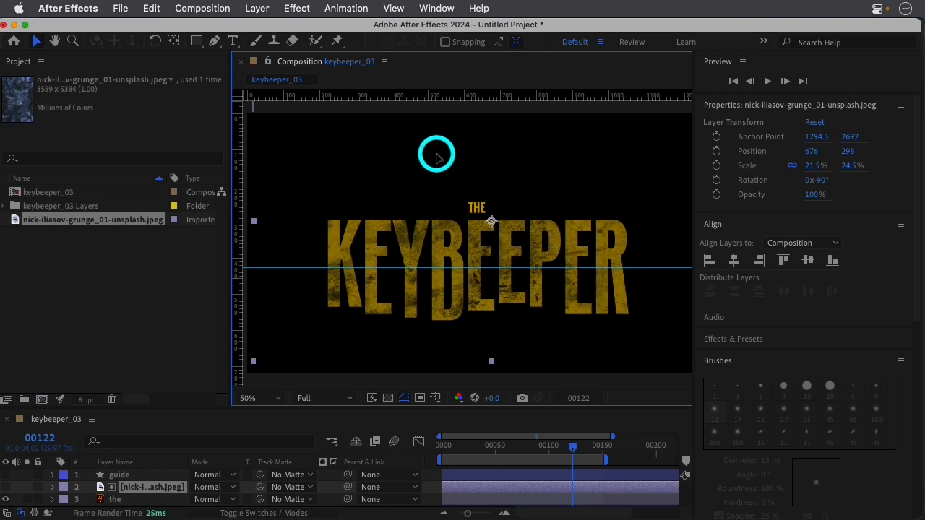
# Deselect the grunge layer and examine the textured letters up close beside the plain THE.
pyautogui.press(',')
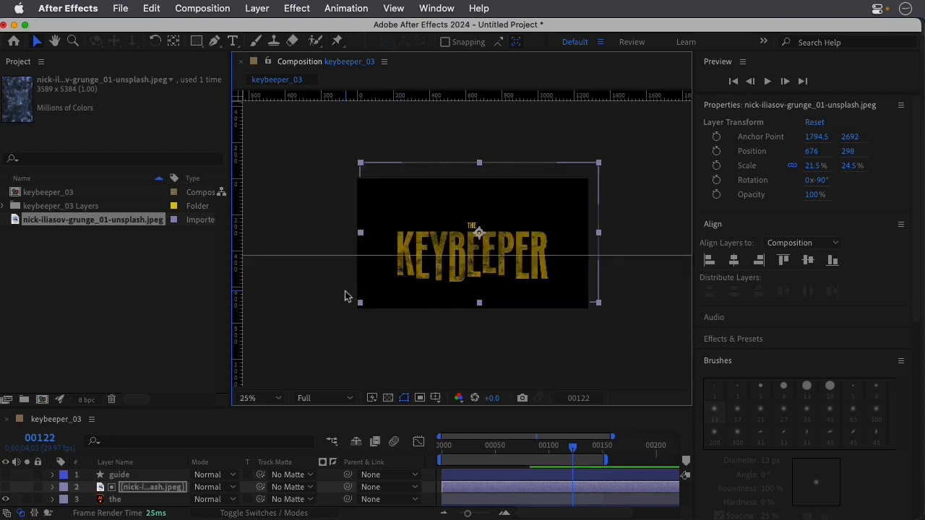
pyautogui.click(327, 296)
pyautogui.press('.')
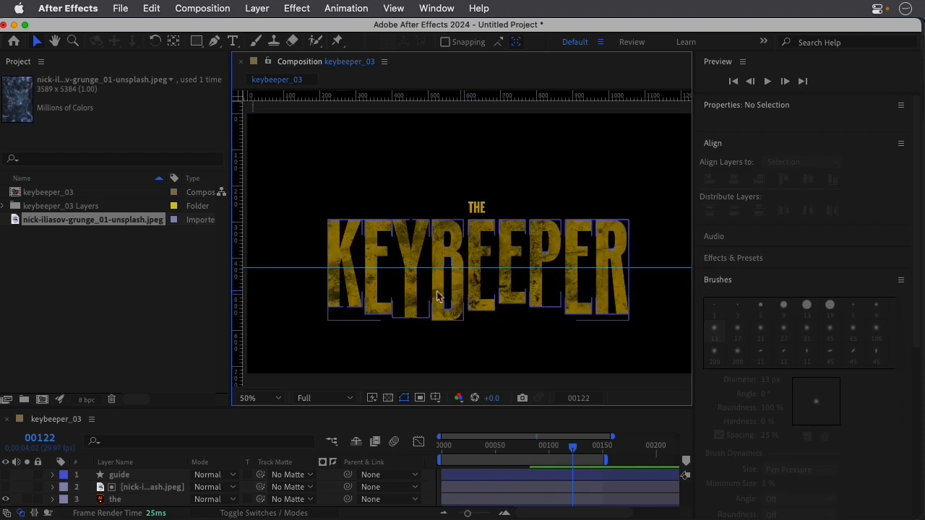
pyautogui.press('.')
pyautogui.press('.')
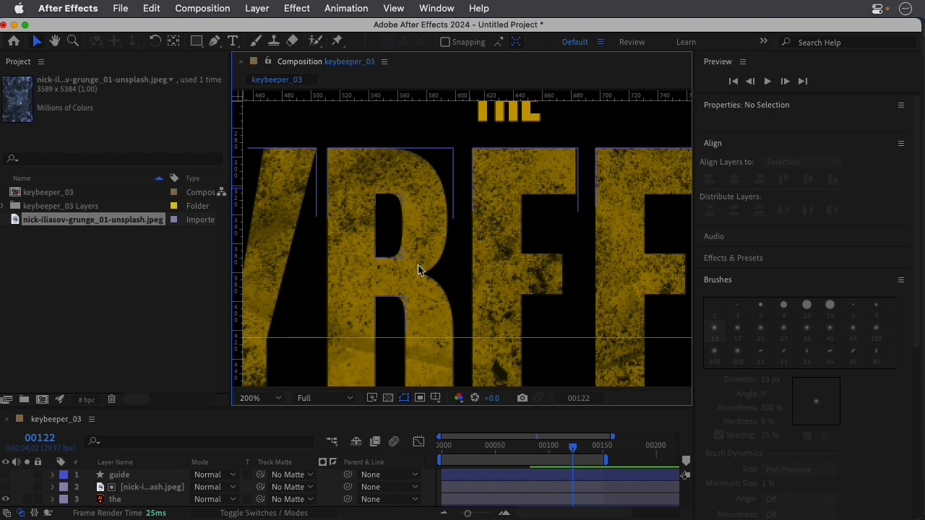
pyautogui.press('space')
pyautogui.moveTo(485, 174); pyautogui.dragTo(459, 248)
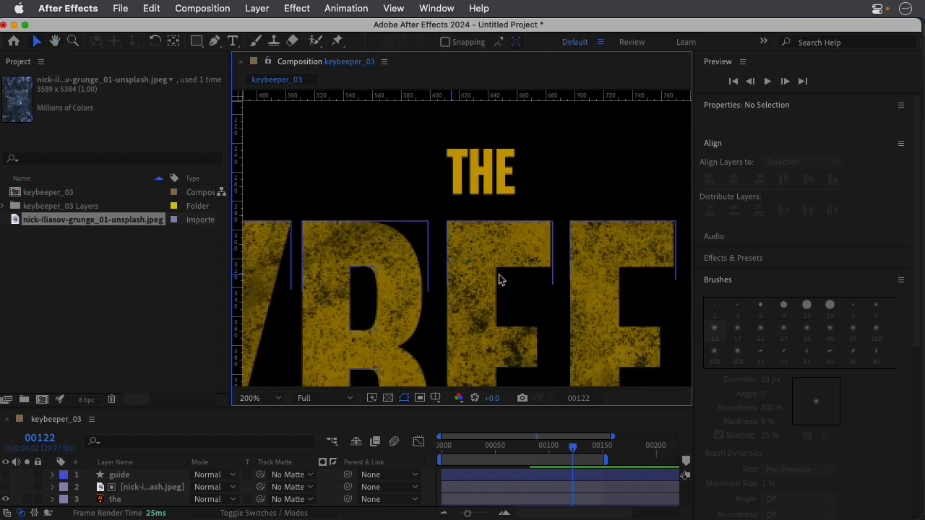
# Assign the nick-iliasov-grunge_01-unsplash.jpeg layer as the track matte of the layer named the, using inverted luma.
pyautogui.press(',')
pyautogui.press('space')
pyautogui.moveTo(535, 243); pyautogui.dragTo(521, 179)
pyautogui.press(',')
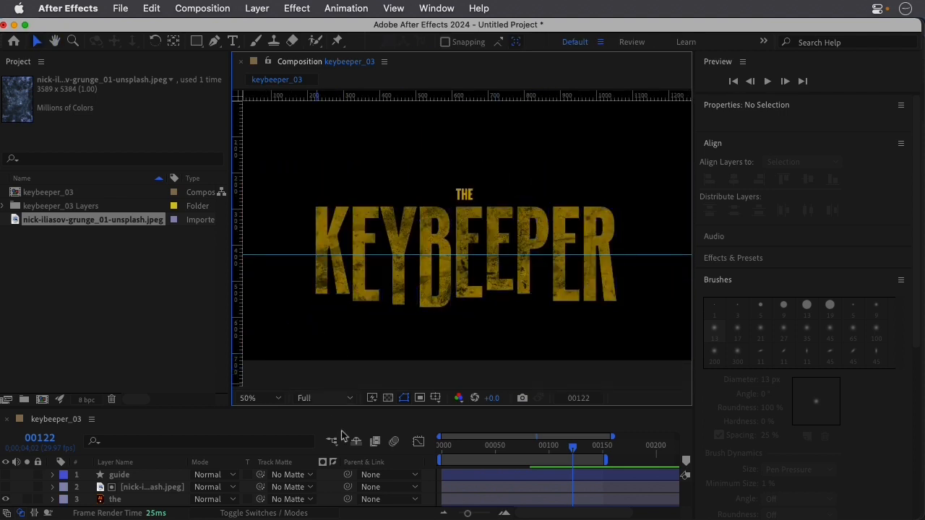
pyautogui.moveTo(322, 408); pyautogui.dragTo(323, 353)
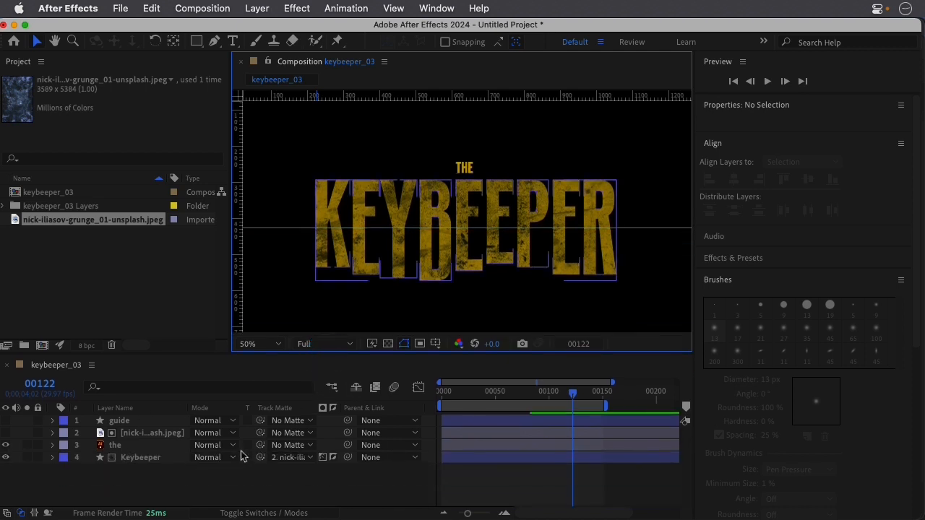
pyautogui.click(300, 449)
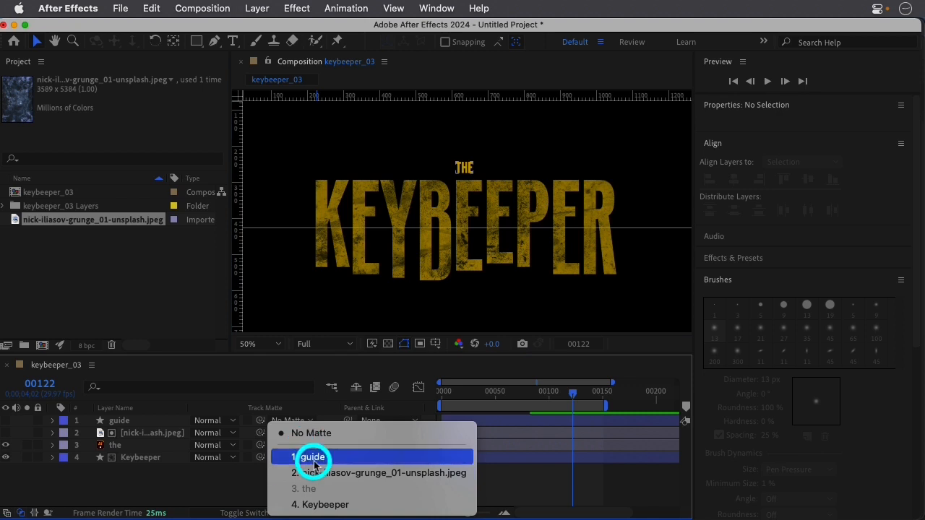
pyautogui.click(315, 470)
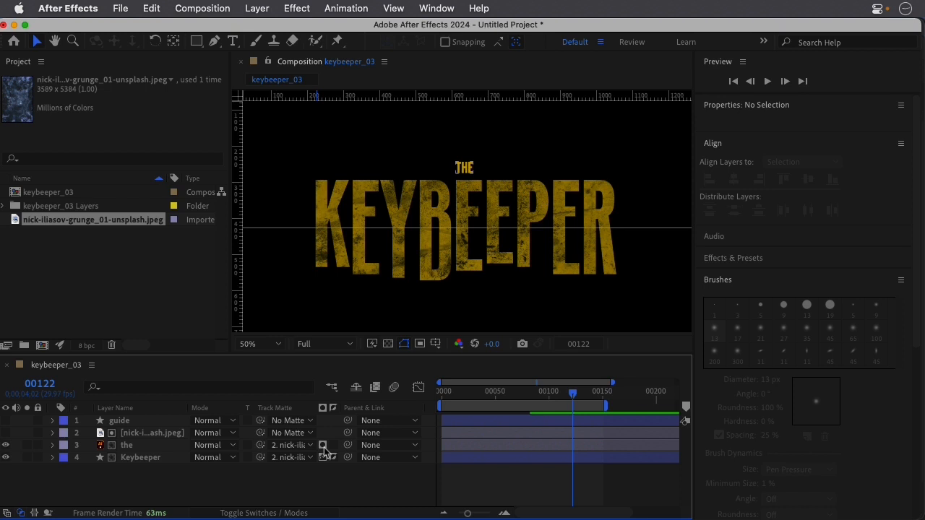
pyautogui.click(323, 448)
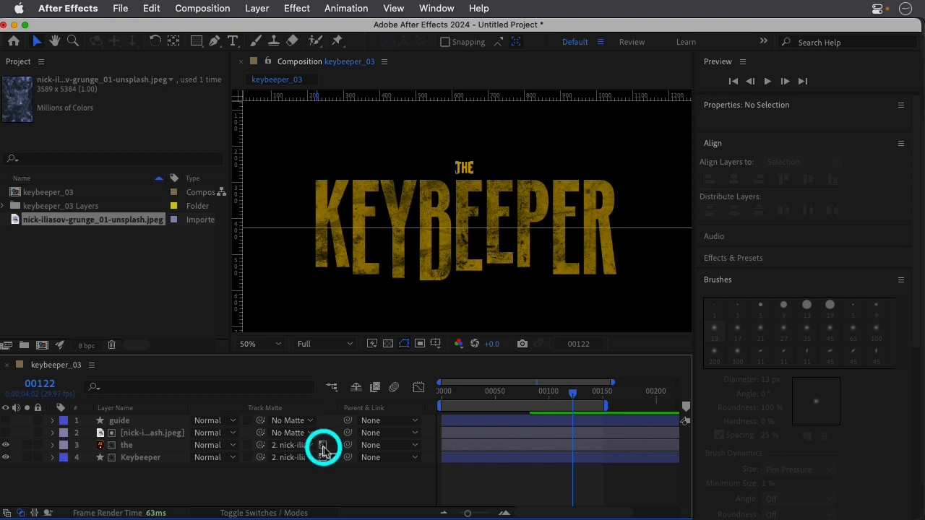
pyautogui.click(334, 447)
# Preview the textured title animation from frame 0, scrub through the letter stretch, and return to the first frame.
pyautogui.moveTo(442, 390); pyautogui.dragTo(422, 393)
pyautogui.press('space')
pyautogui.press('space')
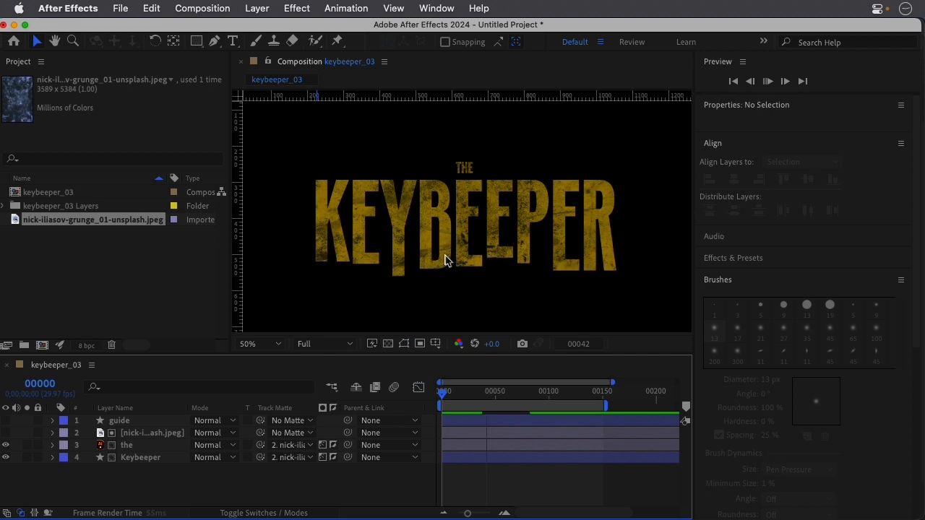
pyautogui.moveTo(495, 398); pyautogui.dragTo(515, 397)
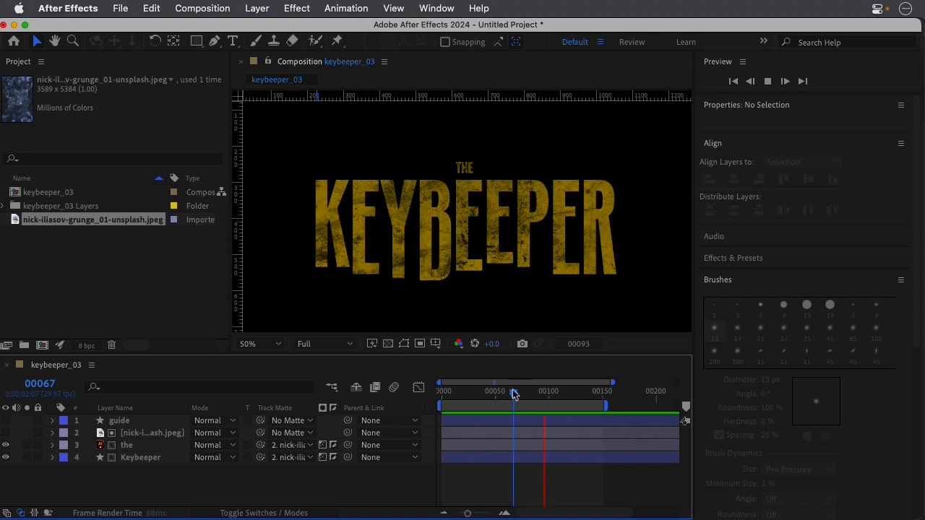
pyautogui.moveTo(504, 393); pyautogui.dragTo(428, 392)
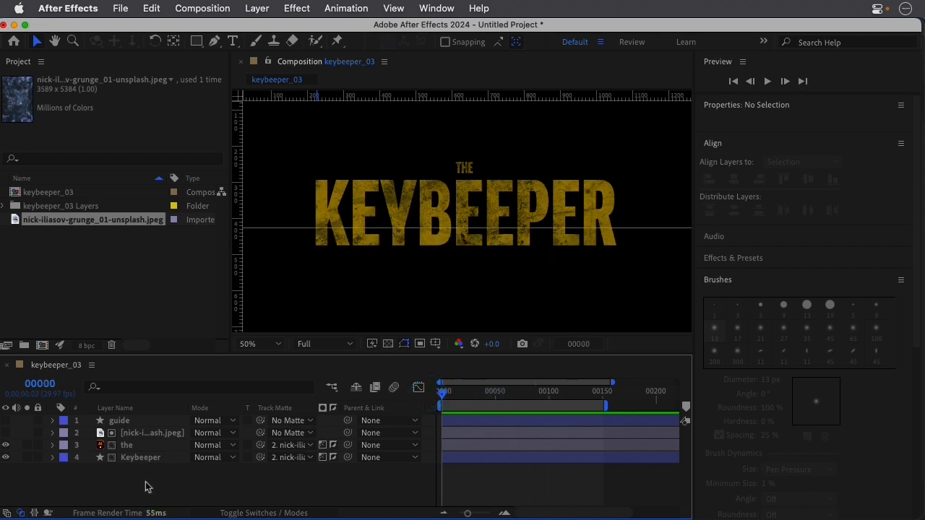
# Delete the guide layer from the keybeeper_03 composition.
pyautogui.click(132, 434)
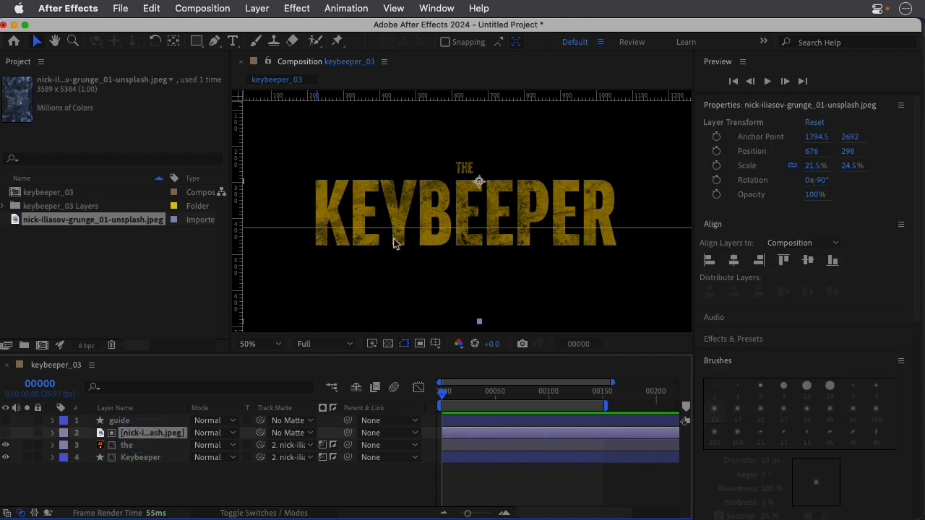
pyautogui.press(',')
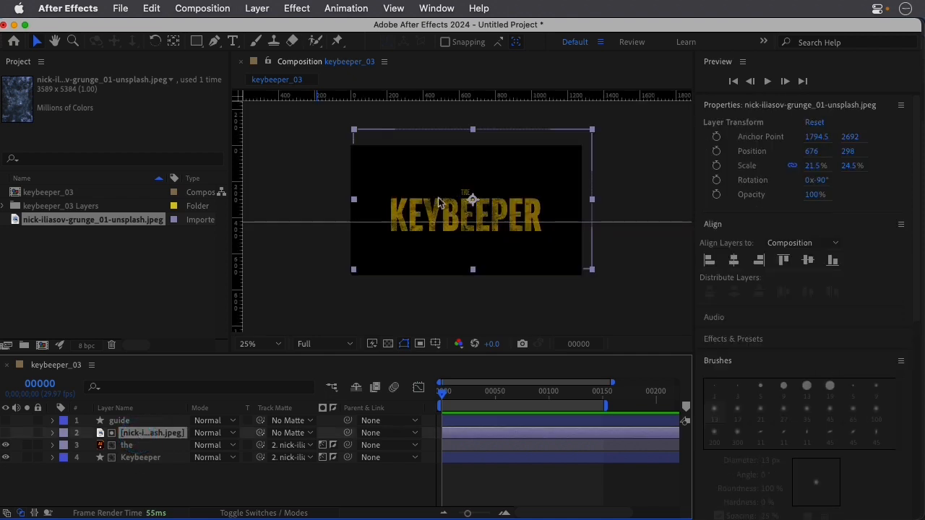
pyautogui.click(142, 425)
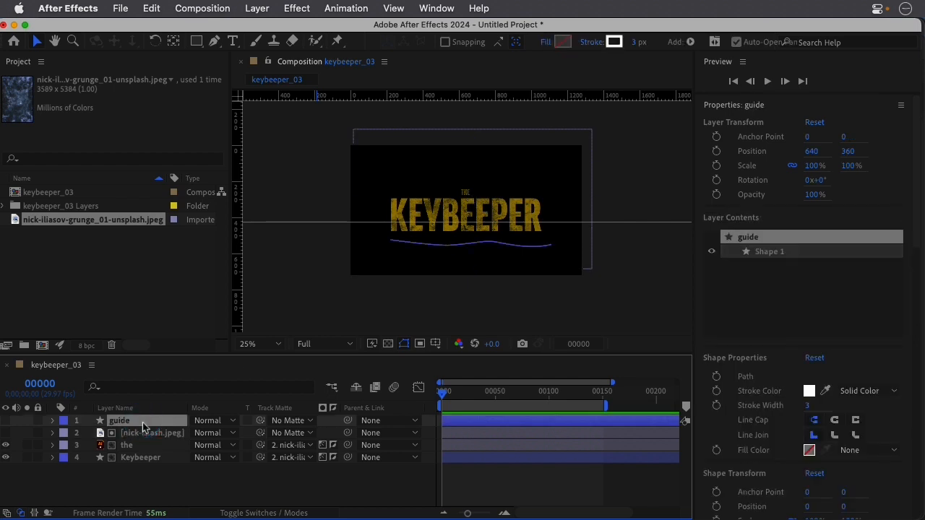
pyautogui.press('Delete')
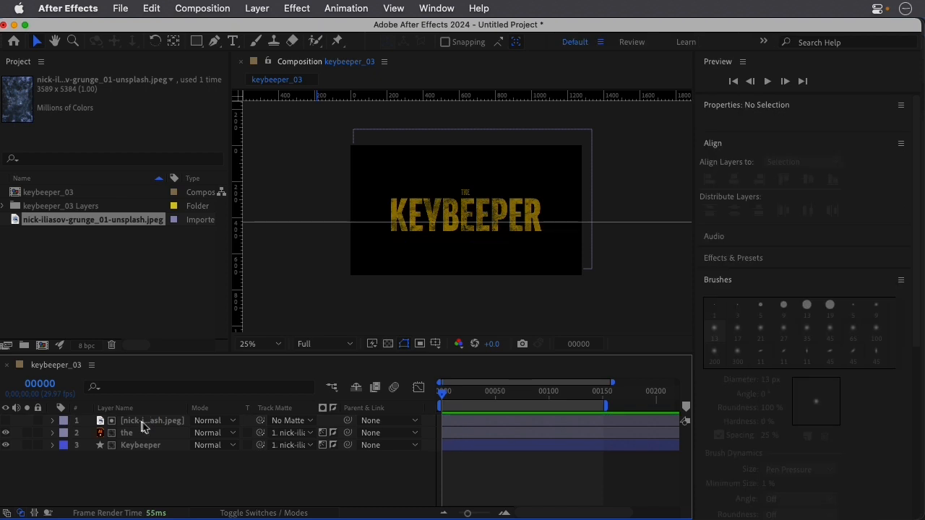
# Pre-compose the grunge image, the and Keybeeper layers into a new composition named logo, moving all attributes into it.
pyautogui.click(143, 425)
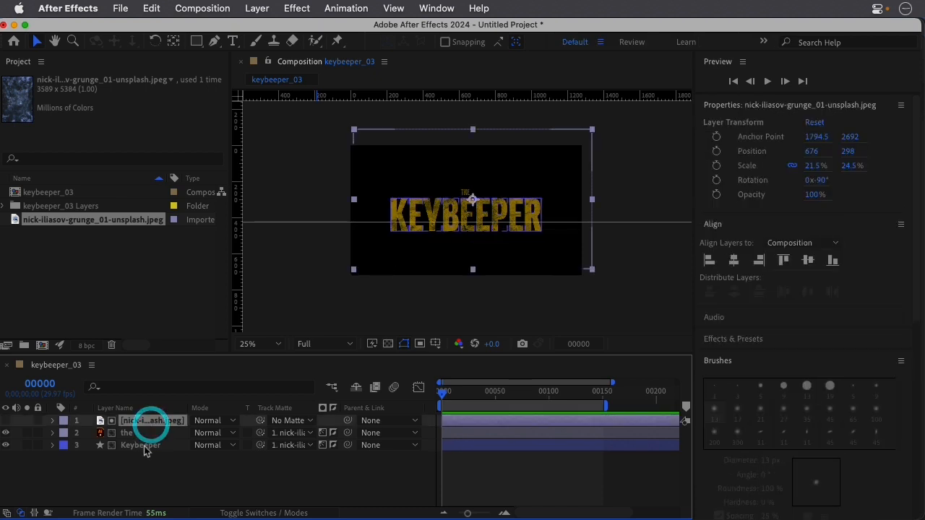
pyautogui.keyDown('shift'); pyautogui.click(143, 446); pyautogui.keyUp('shift')
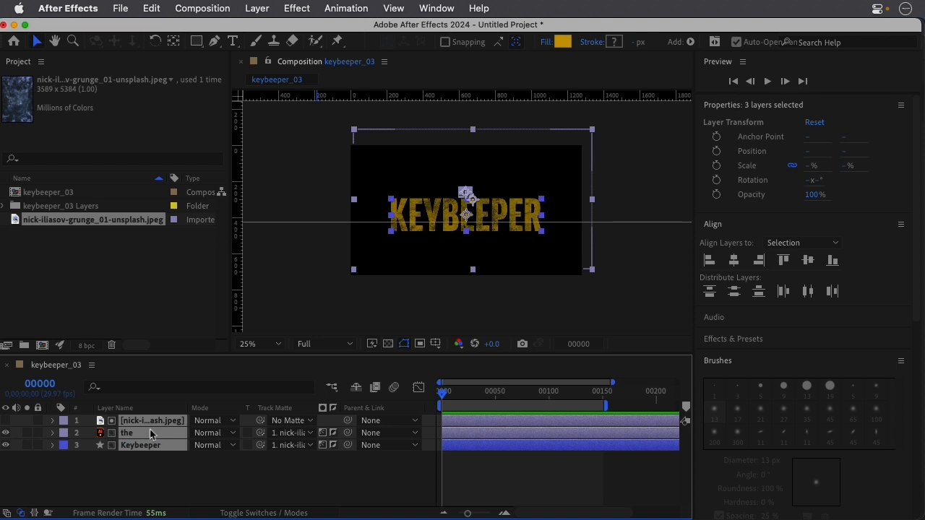
pyautogui.rightClick(155, 425)
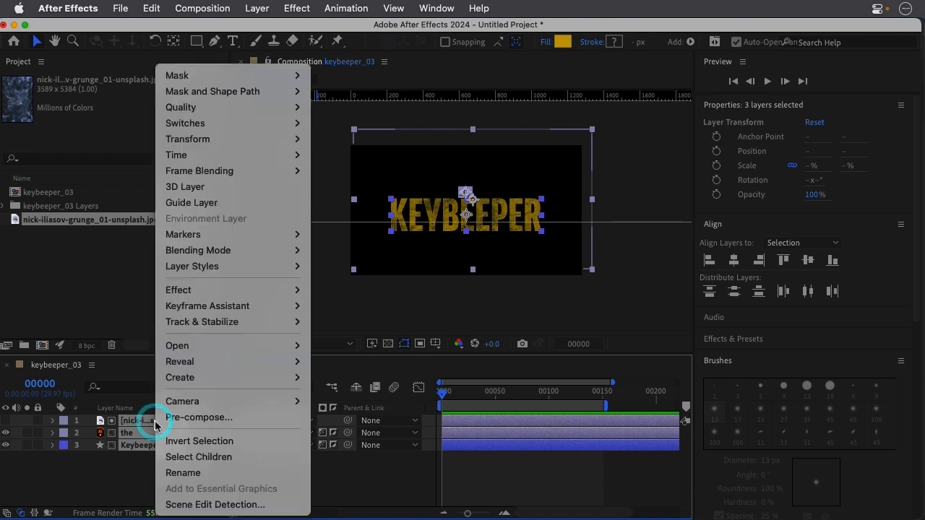
pyautogui.click(193, 419)
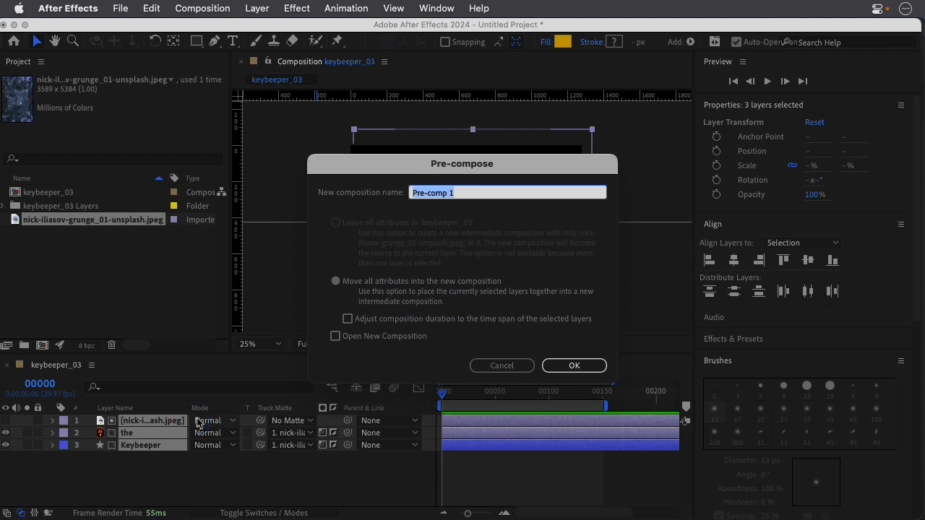
pyautogui.write('lgo')
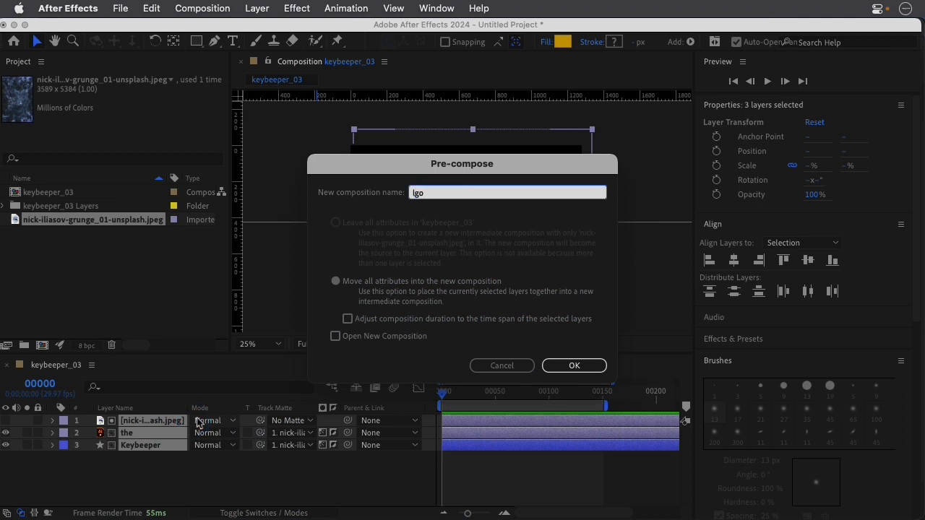
pyautogui.click(572, 365)
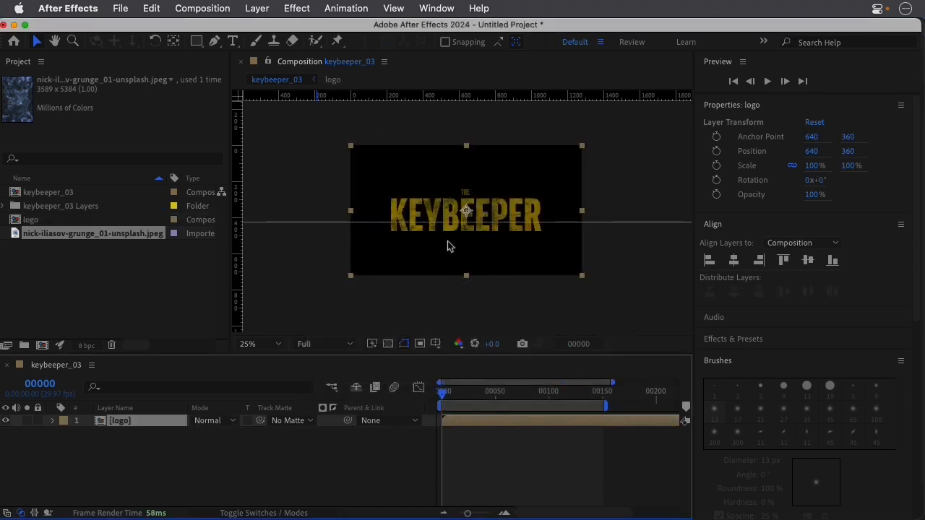
# Keyframe the logo layer's scale at 100% on frame 0 and 115% on frame 63.
pyautogui.press('.')
pyautogui.click(457, 423)
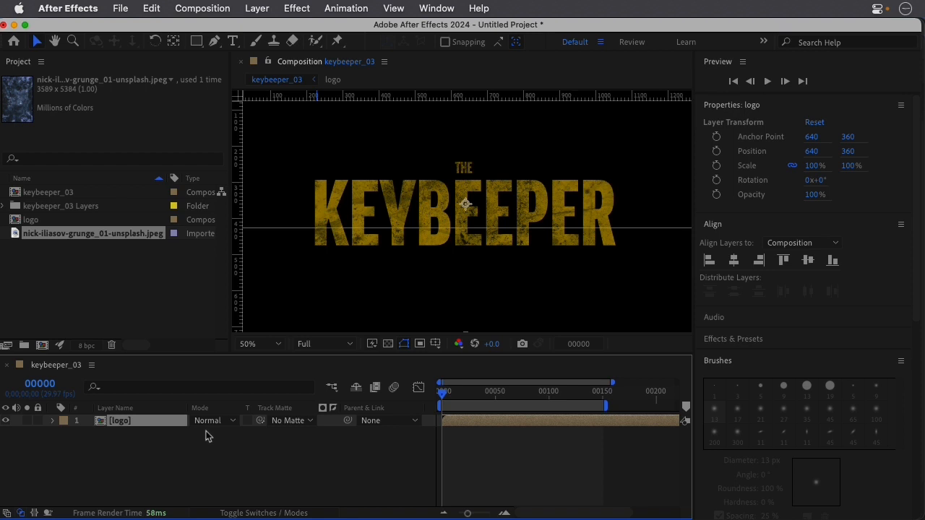
pyautogui.press('s')
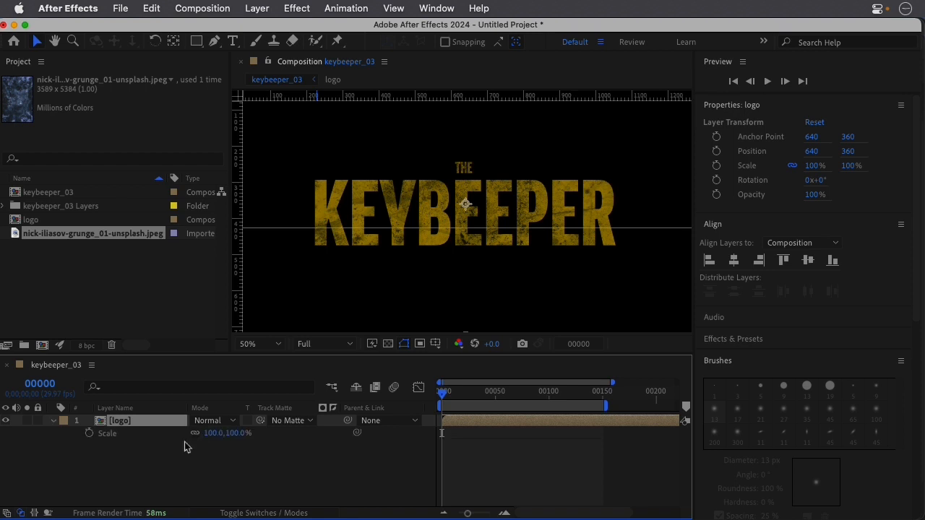
pyautogui.click(89, 433)
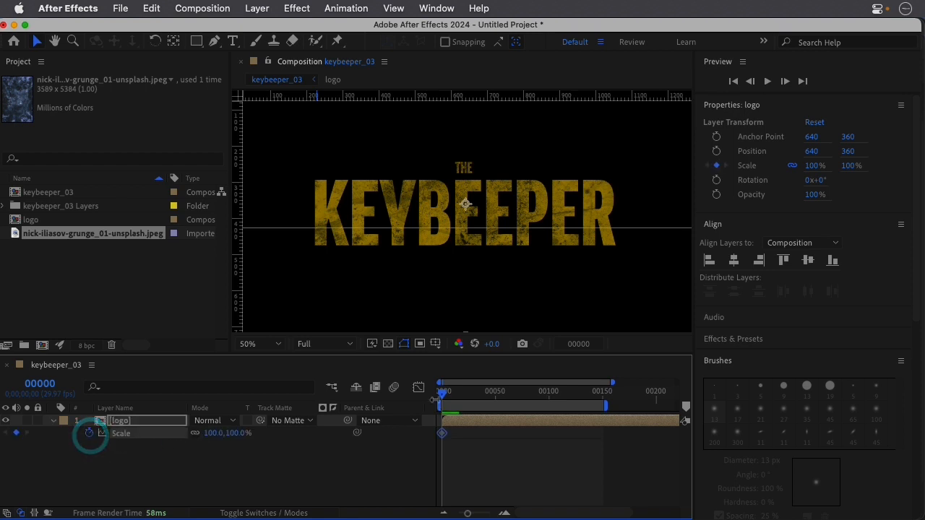
pyautogui.moveTo(442, 396); pyautogui.dragTo(509, 407)
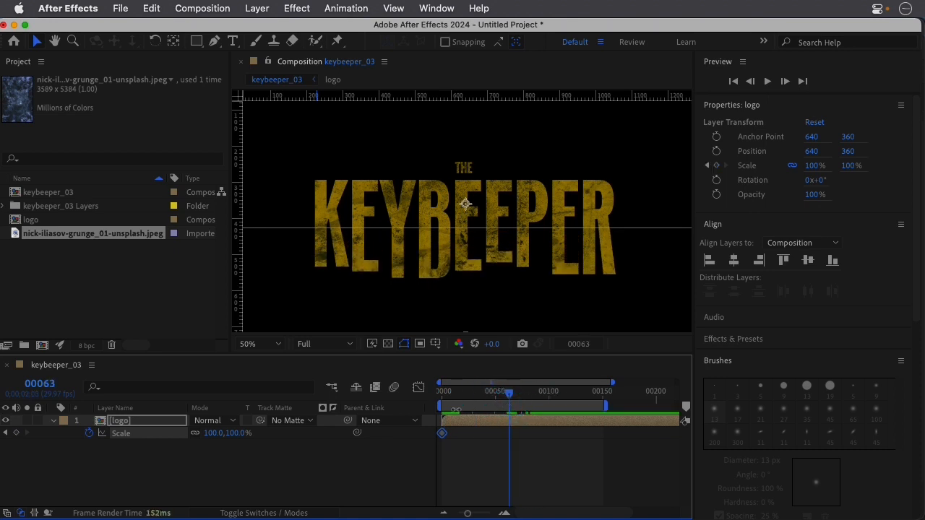
pyautogui.moveTo(232, 434); pyautogui.dragTo(244, 438)
# Play back the logo layer's scale animation from frame 0.
pyautogui.moveTo(506, 393); pyautogui.dragTo(412, 392)
pyautogui.press('space')
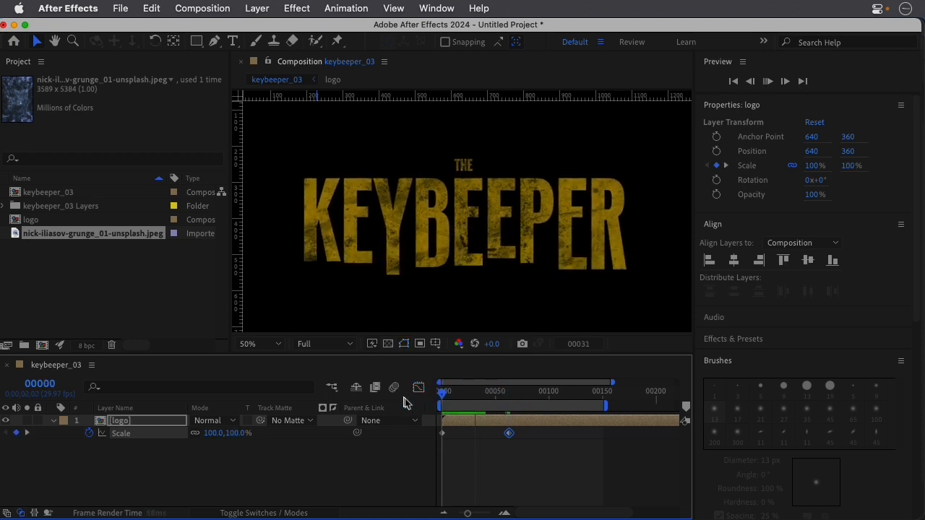
pyautogui.press('space')
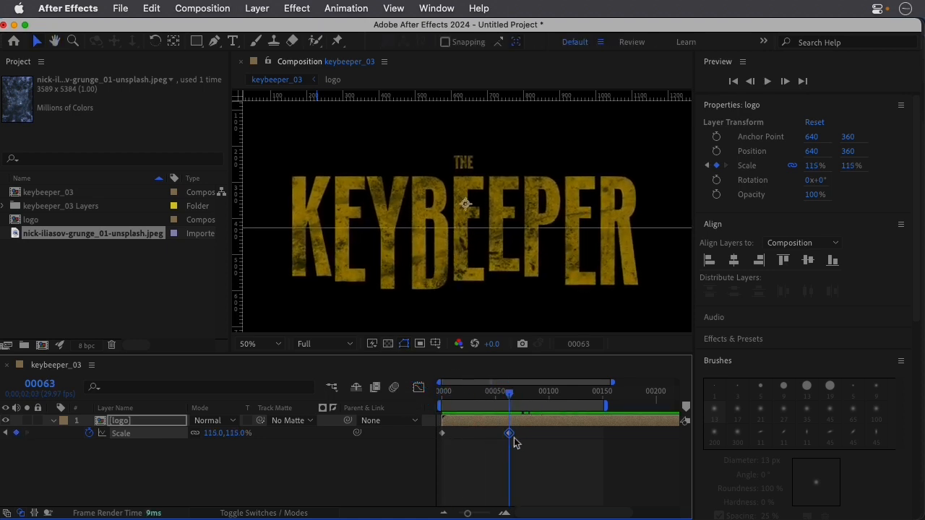
# Move the logo's second scale keyframe to about frame 108 and apply Easy Ease to both scale keyframes.
pyautogui.moveTo(510, 433); pyautogui.dragTo(434, 451)
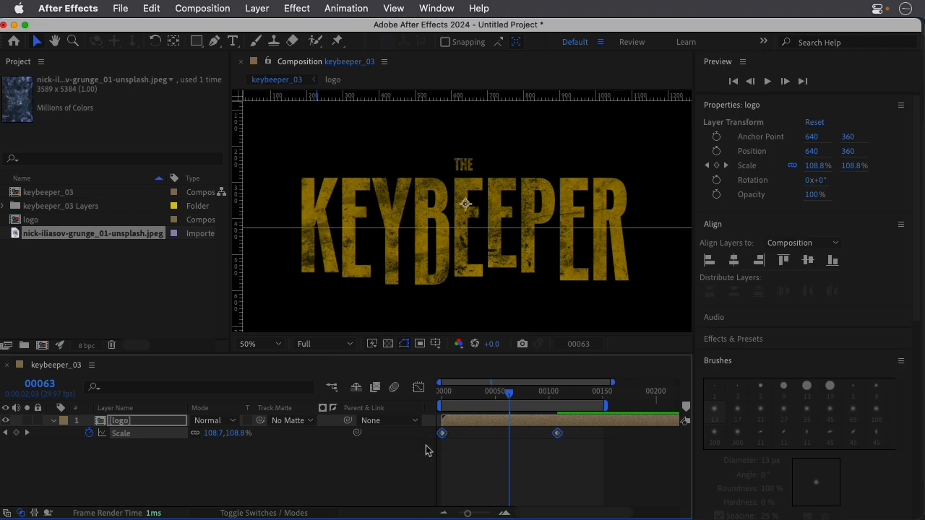
pyautogui.rightClick(442, 432)
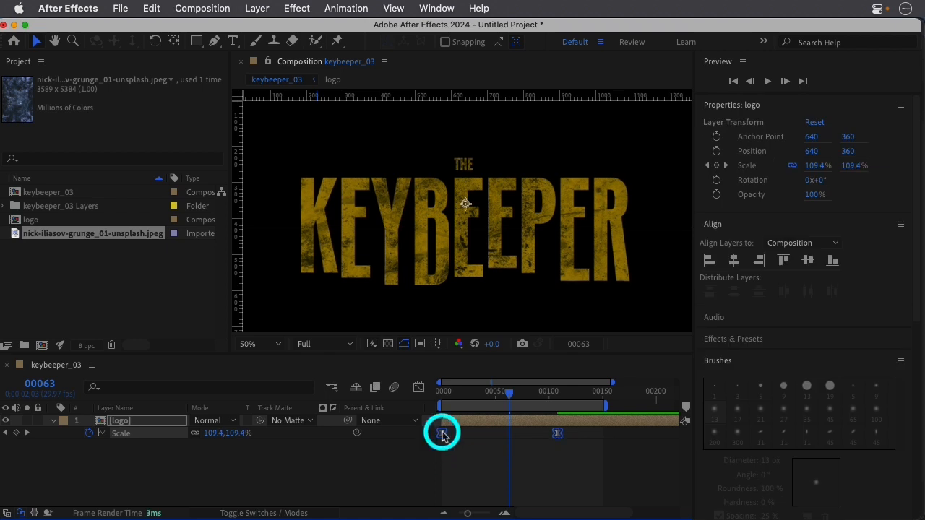
pyautogui.moveTo(499, 504)
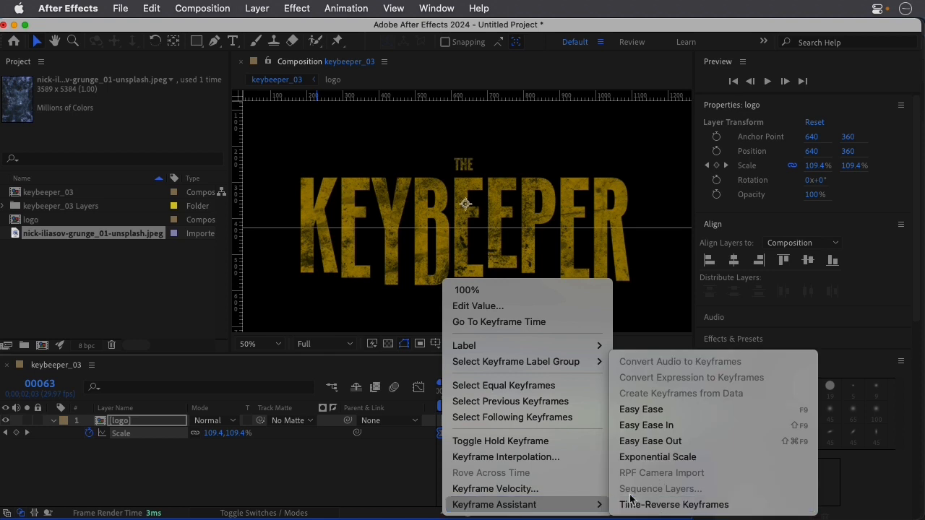
pyautogui.click(633, 409)
pyautogui.click(367, 475)
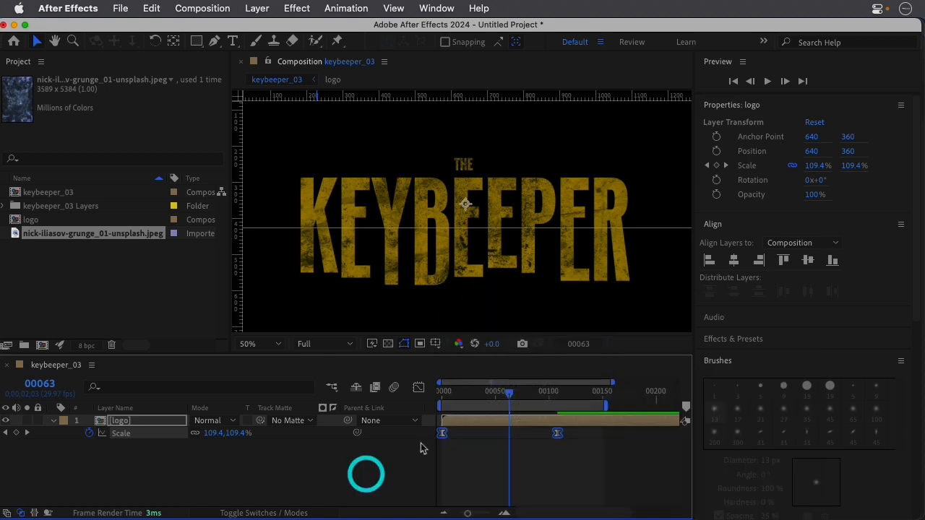
# Preview the eased logo scaling and return to frame 0, with the logo layer deselected and its properties collapsed.
pyautogui.click(419, 388)
pyautogui.press('space')
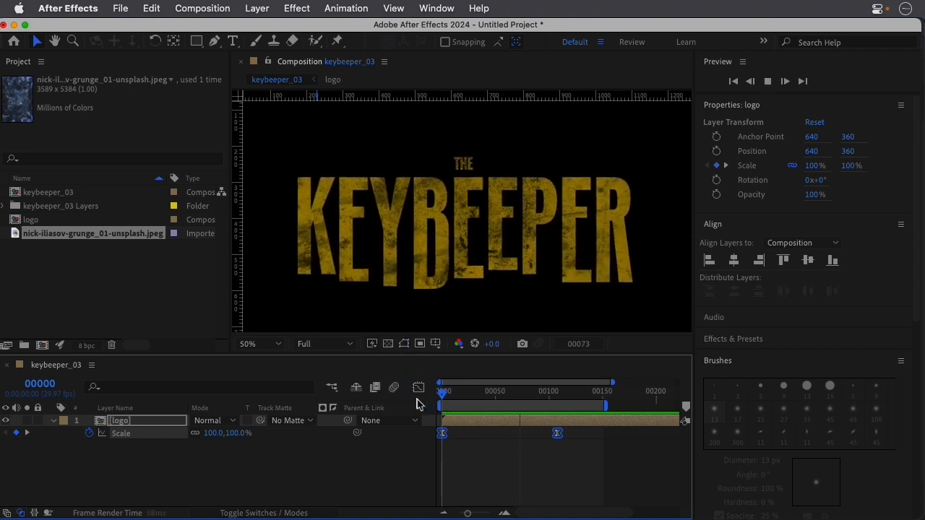
pyautogui.press('space')
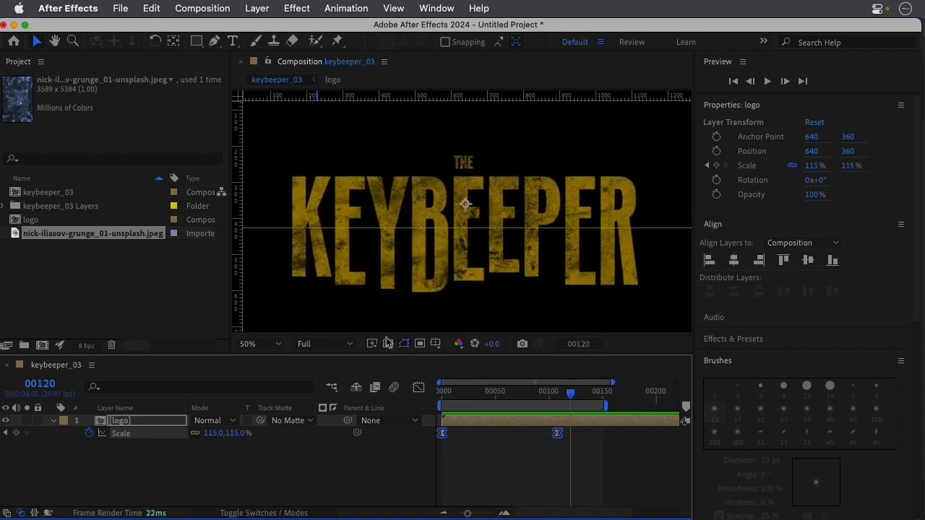
pyautogui.press(',')
pyautogui.press('.')
pyautogui.moveTo(441, 391); pyautogui.dragTo(414, 392)
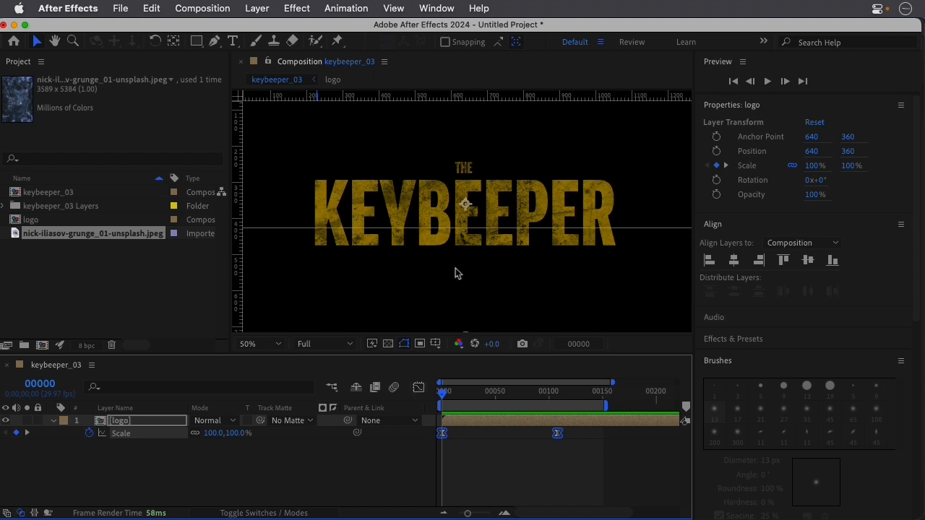
pyautogui.click(154, 458)
pyautogui.click(53, 421)
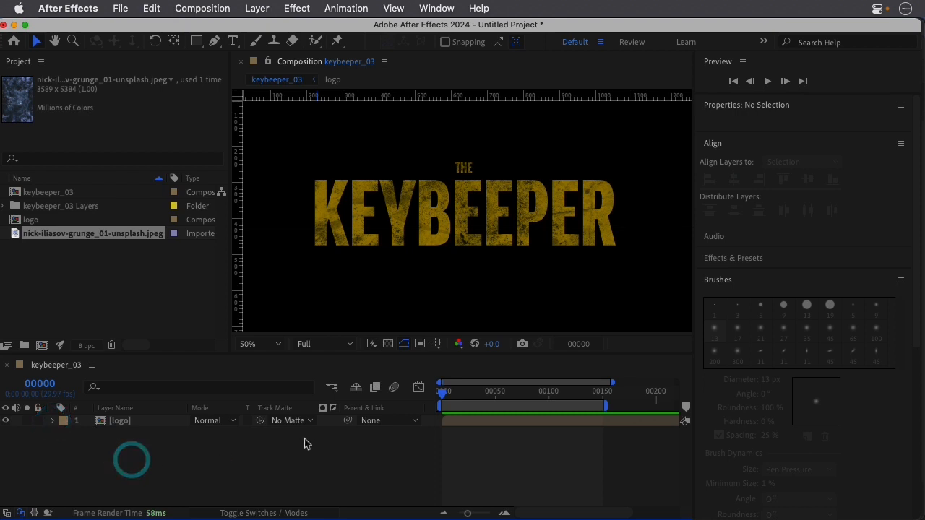
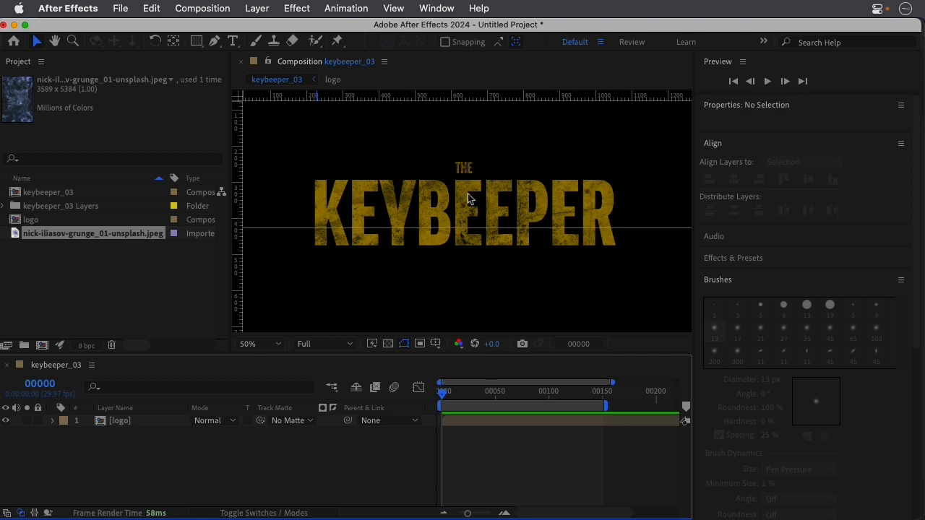
# Open the logo composition and add a small text line above the title containing the actor's full name in capitals.
pyautogui.doubleClick(101, 424)
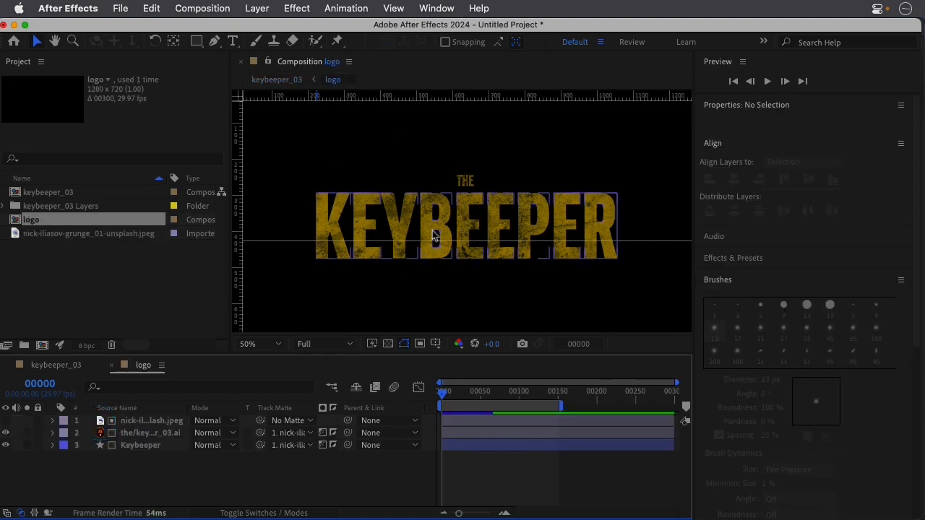
pyautogui.click(217, 471)
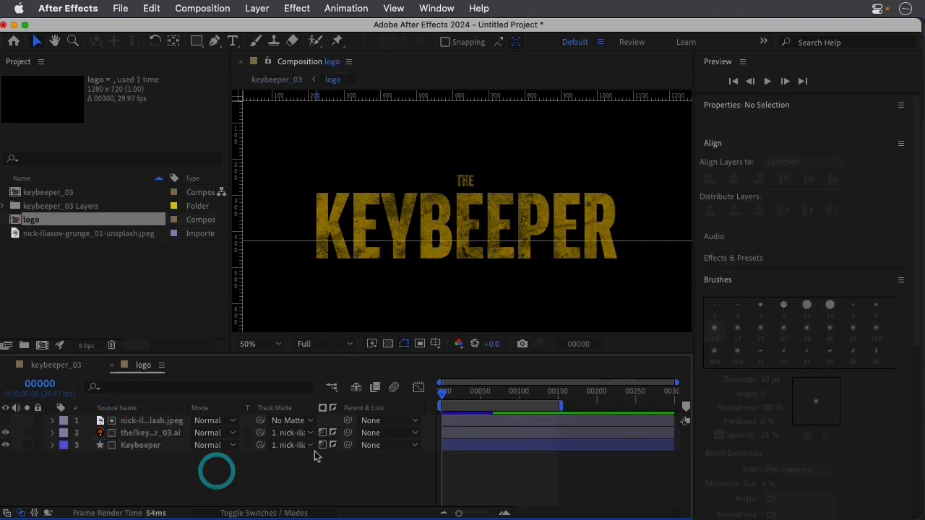
pyautogui.click(236, 43)
pyautogui.click(392, 156)
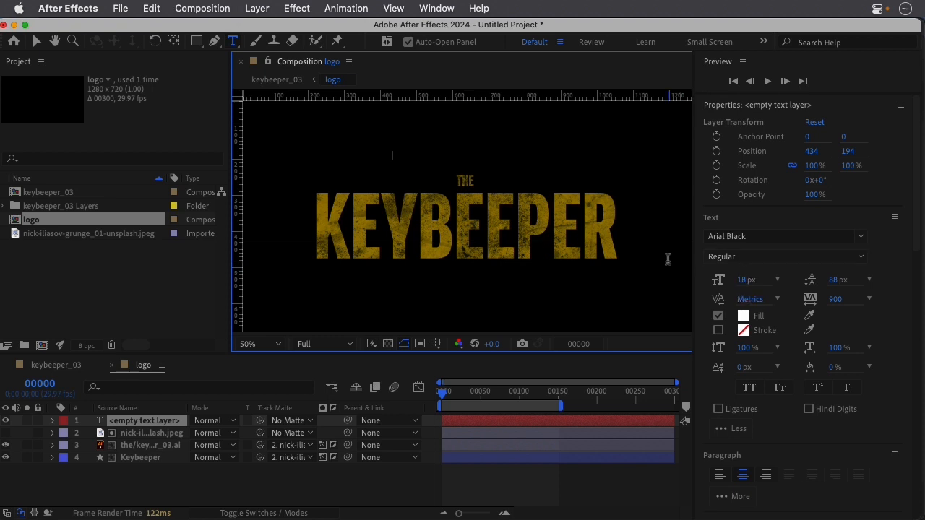
pyautogui.write('STACEY')
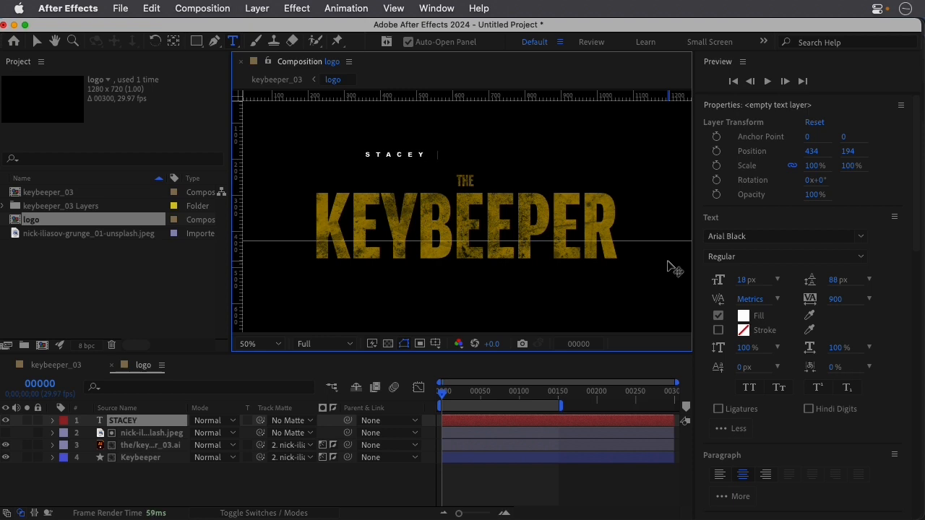
pyautogui.write(' JAYTHAM')
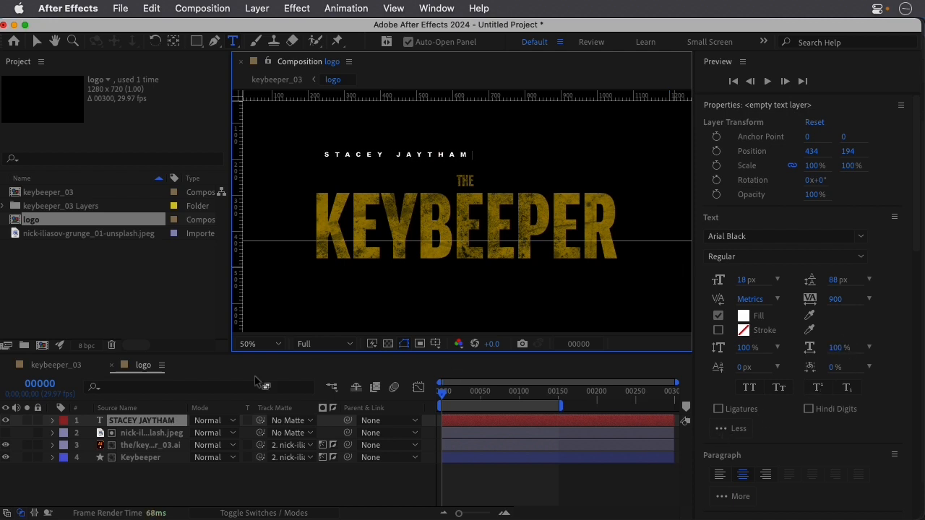
# Centre the name text layer horizontally in the composition.
pyautogui.click(158, 425)
pyautogui.click(494, 427)
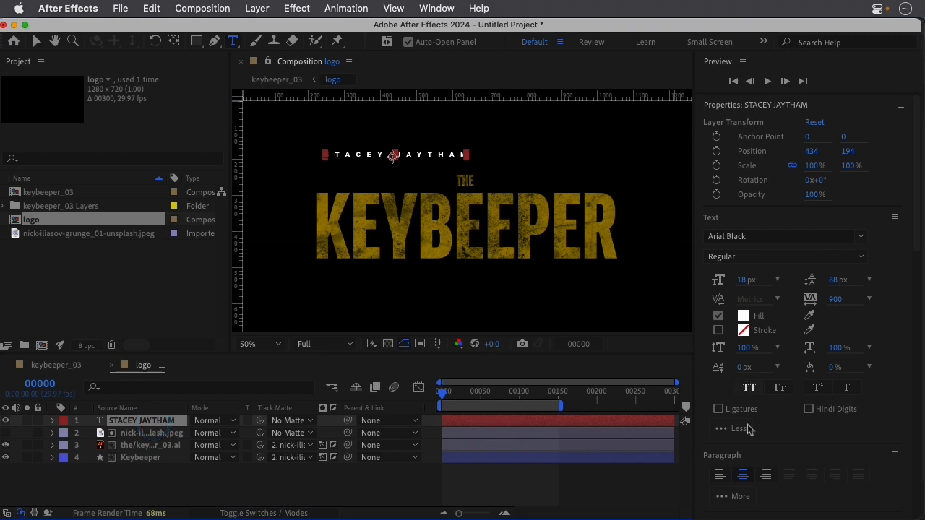
pyautogui.click(737, 224)
pyautogui.click(722, 219)
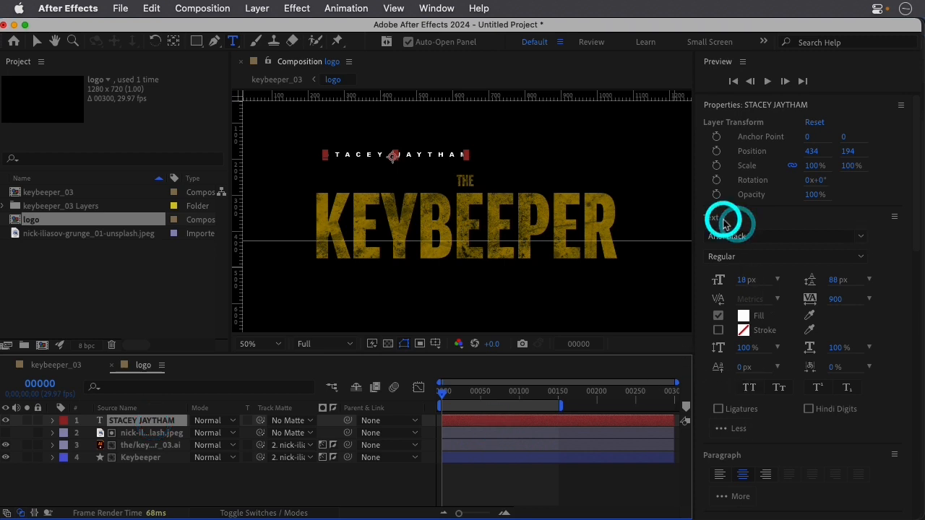
pyautogui.click(745, 110)
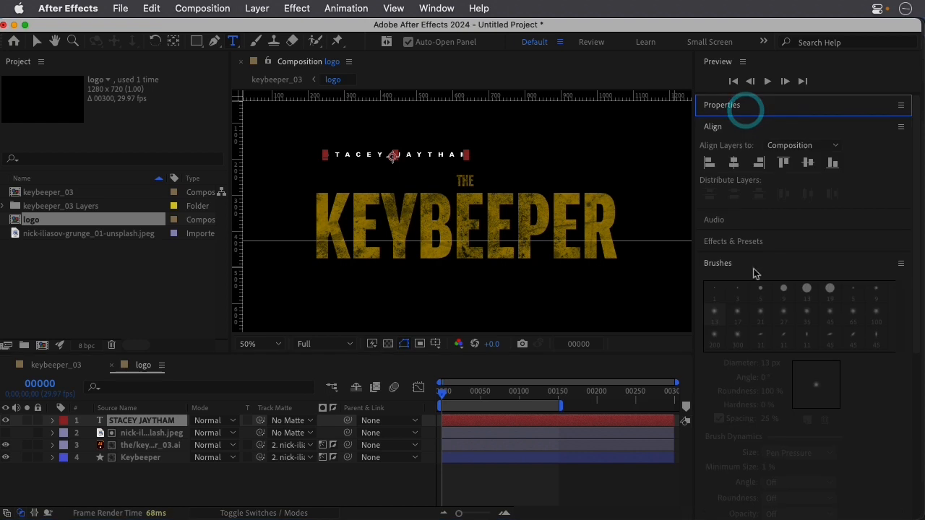
pyautogui.click(735, 164)
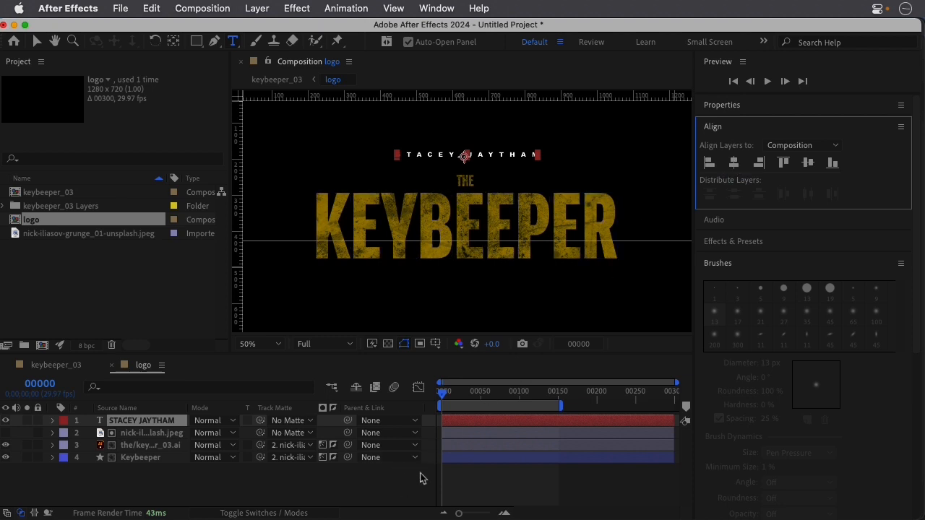
# Check the name text's tracking value in its character settings.
pyautogui.click(468, 421)
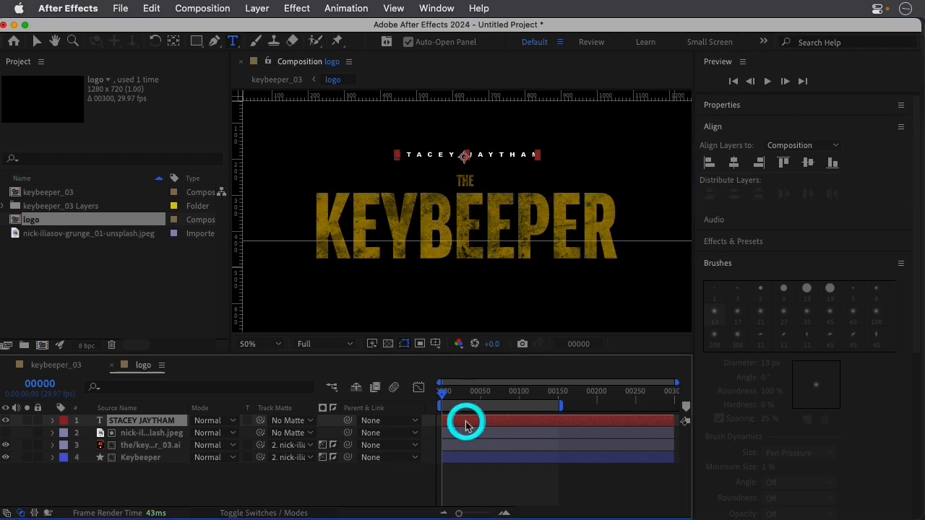
pyautogui.doubleClick(482, 425)
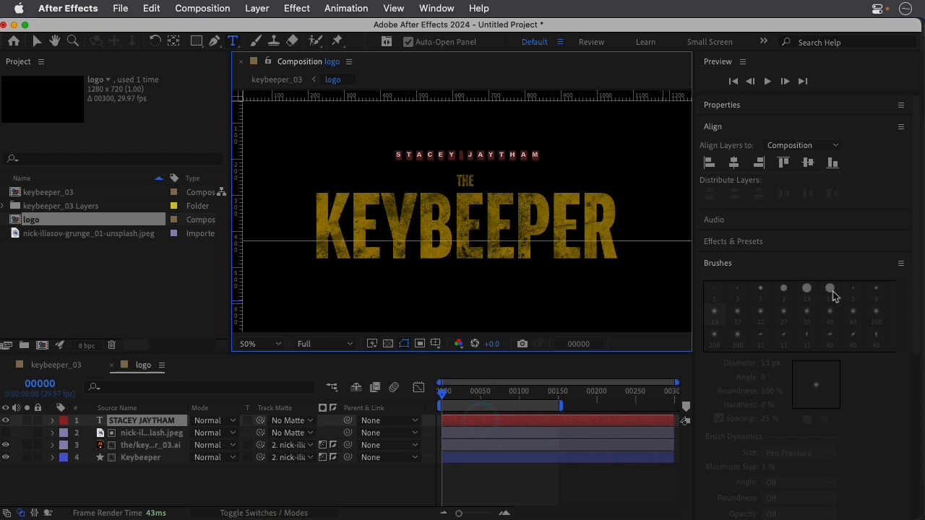
pyautogui.click(744, 127)
pyautogui.click(733, 104)
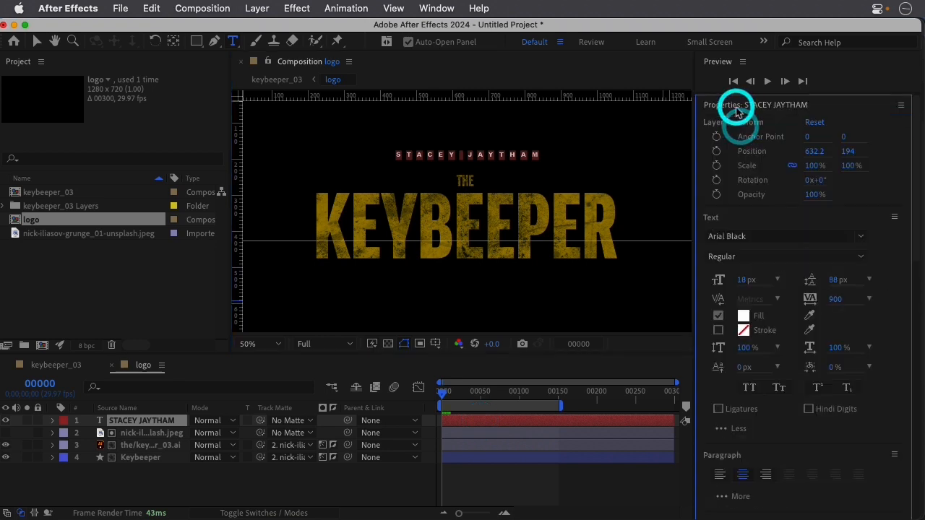
pyautogui.moveTo(831, 307)
pyautogui.mouseDown()
pyautogui.moveTo(836, 299)
pyautogui.moveTo(774, 308)
pyautogui.moveTo(831, 307)
pyautogui.mouseUp()
pyautogui.click(836, 300)
pyautogui.press('Return')
# Start an opacity animation on the name text layer with a keyframe on frame 50.
pyautogui.moveTo(445, 399); pyautogui.dragTo(482, 419)
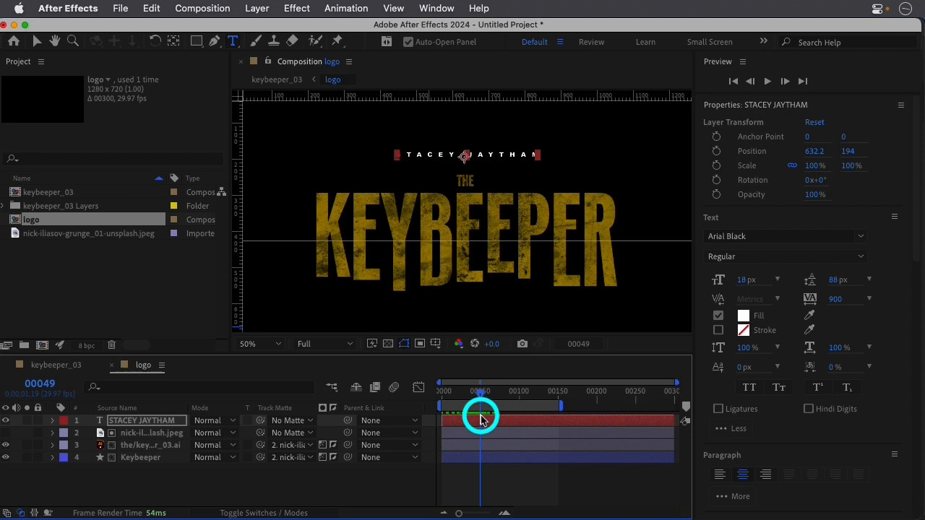
pyautogui.moveTo(481, 419); pyautogui.dragTo(481, 419)
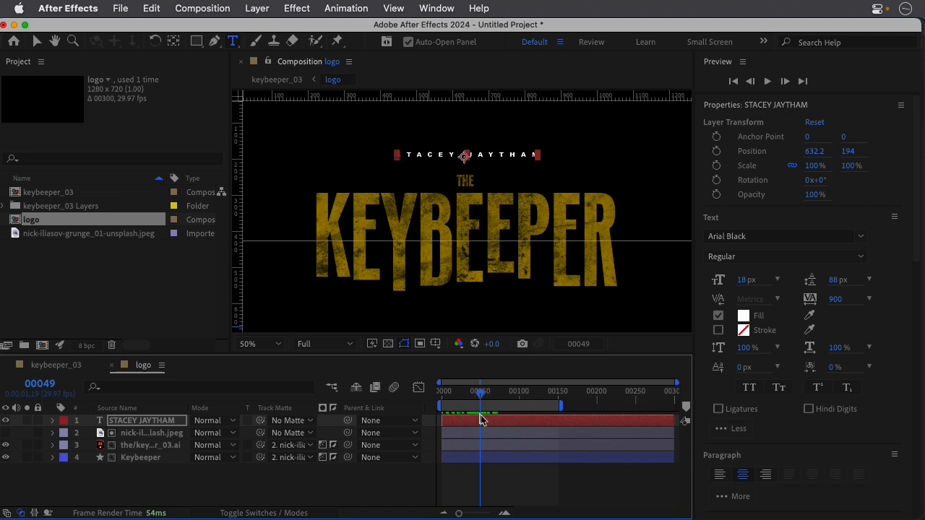
pyautogui.moveTo(483, 399)
pyautogui.mouseDown()
pyautogui.moveTo(431, 401)
pyautogui.moveTo(488, 409)
pyautogui.mouseUp()
pyautogui.moveTo(489, 409); pyautogui.dragTo(484, 409)
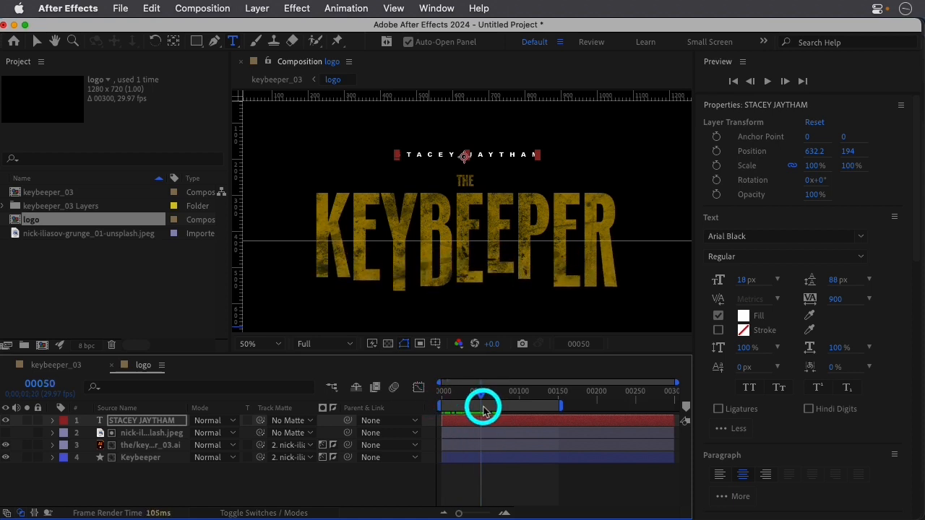
pyautogui.click(488, 423)
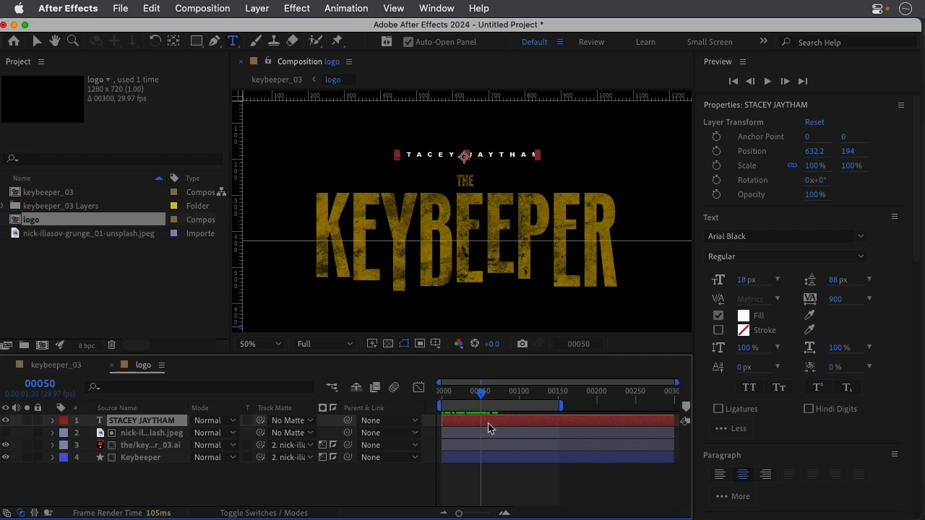
pyautogui.click(489, 428)
pyautogui.press('t')
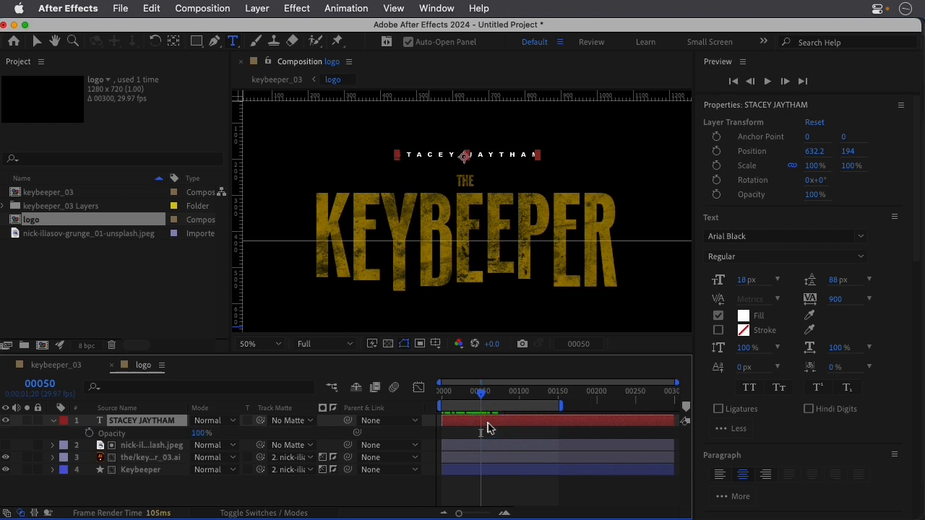
pyautogui.click(89, 433)
# Add a 100% opacity keyframe on frame 148 and set the name layer's first opacity keyframe to 0%.
pyautogui.click(487, 396)
pyautogui.moveTo(487, 396); pyautogui.dragTo(557, 405)
pyautogui.click(16, 432)
pyautogui.click(555, 393)
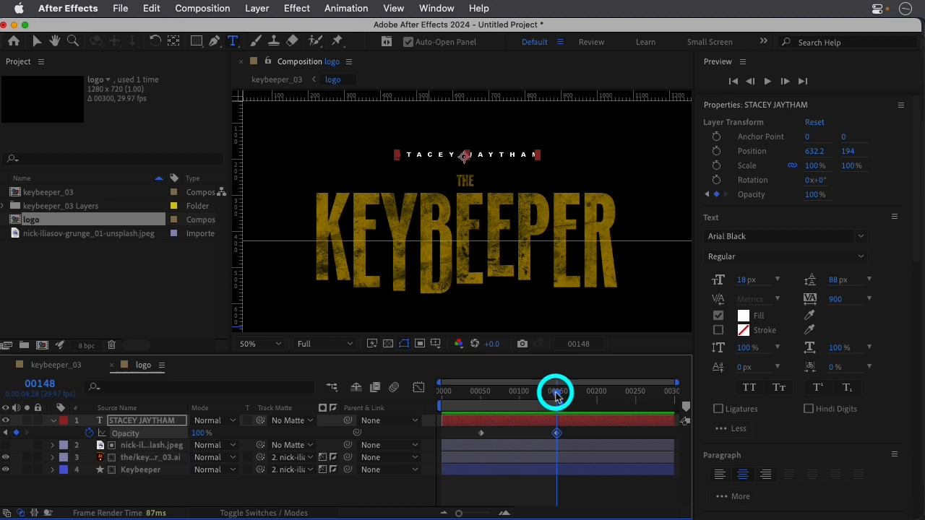
pyautogui.doubleClick(481, 433)
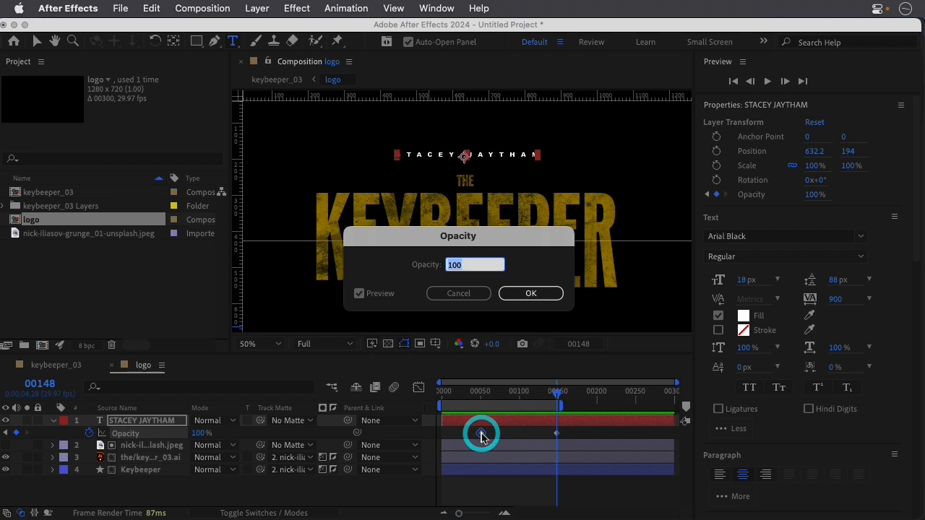
pyautogui.write('0')
pyautogui.press('Return')
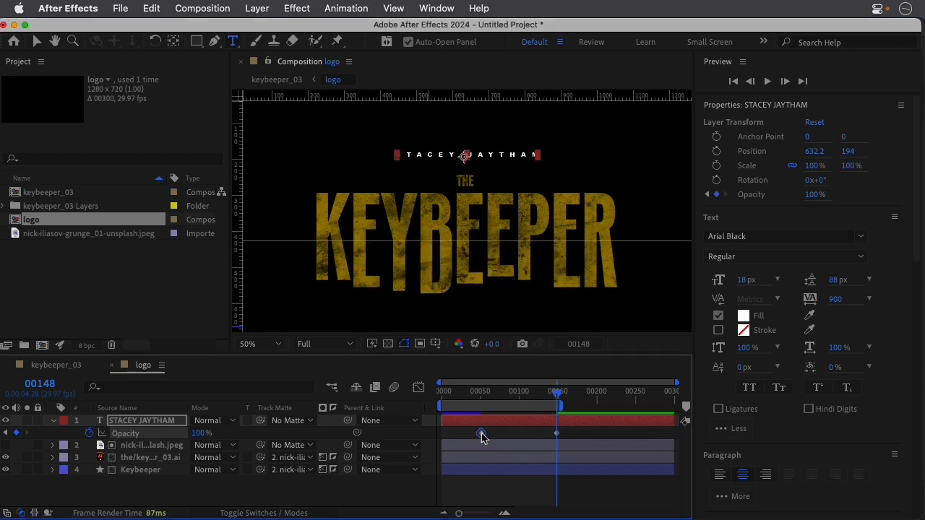
# Preview the name's fade-in, lowering the viewer resolution to Third and replaying from frame 46.
pyautogui.click(480, 393)
pyautogui.press('space')
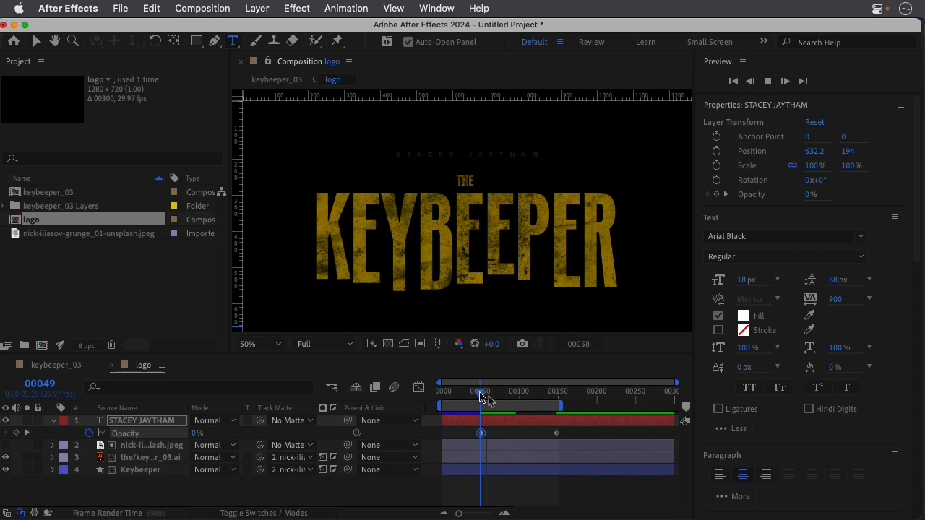
pyautogui.press('space')
pyautogui.click(318, 344)
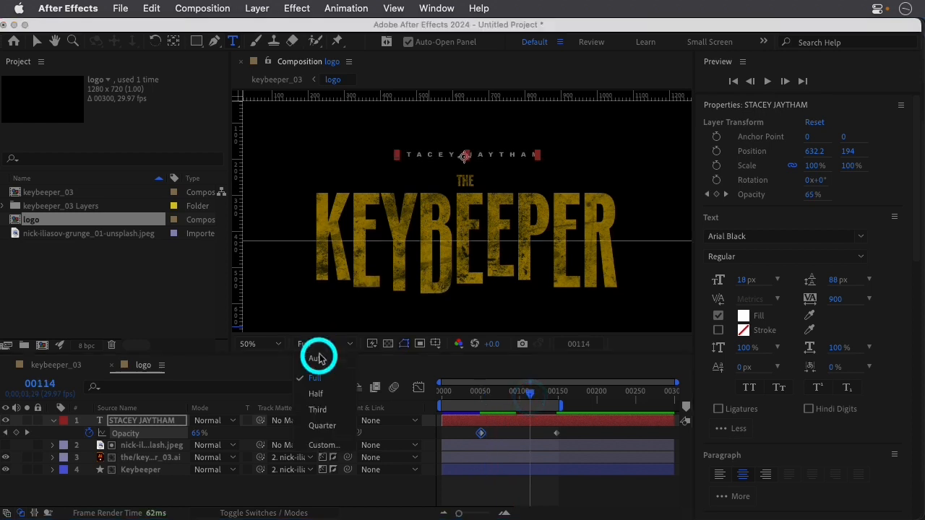
pyautogui.click(322, 406)
pyautogui.click(488, 396)
pyautogui.moveTo(484, 401); pyautogui.dragTo(477, 397)
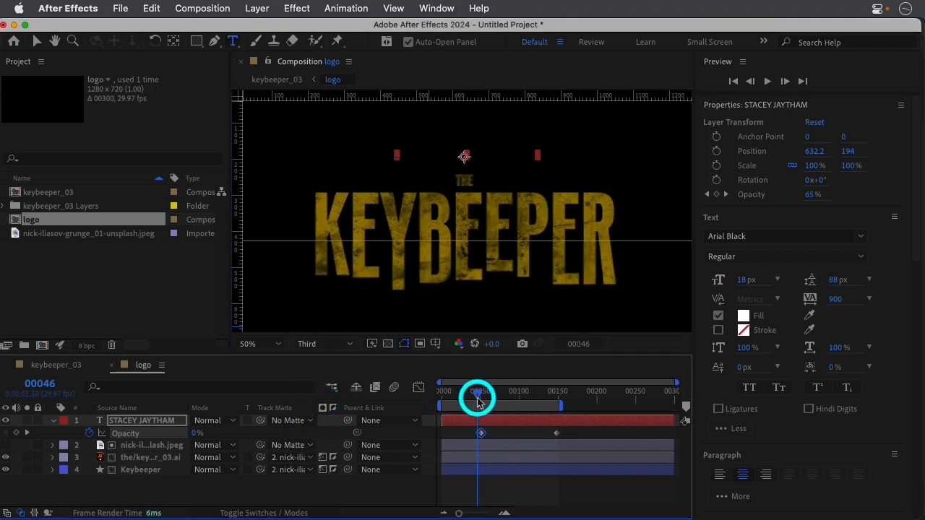
pyautogui.press('space')
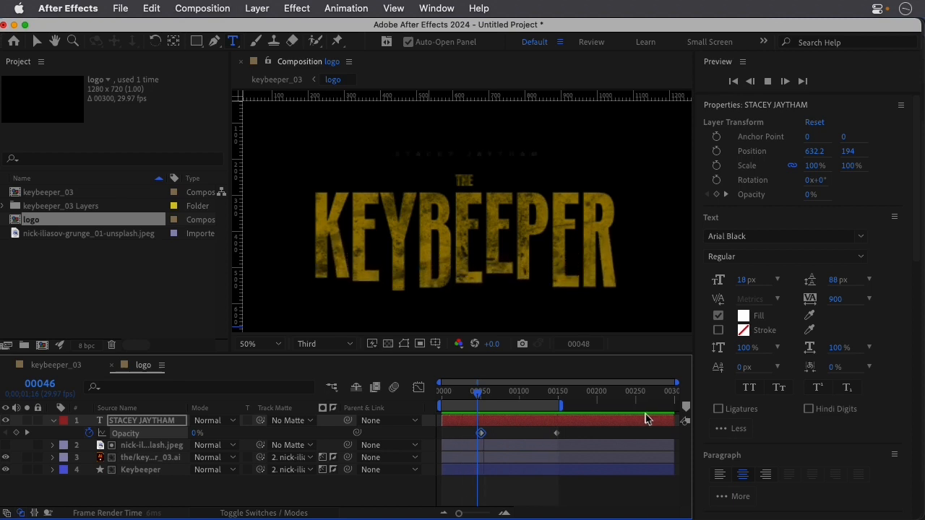
pyautogui.press('space')
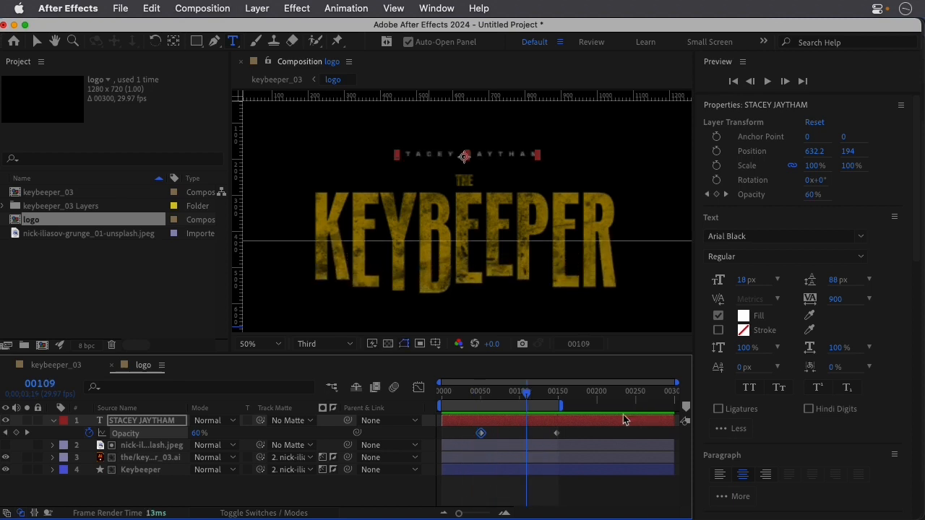
# Apply Easy Ease to both opacity keyframes of the name layer and return to frame 46.
pyautogui.moveTo(570, 426); pyautogui.dragTo(468, 440)
pyautogui.press('F9')
pyautogui.click(477, 403)
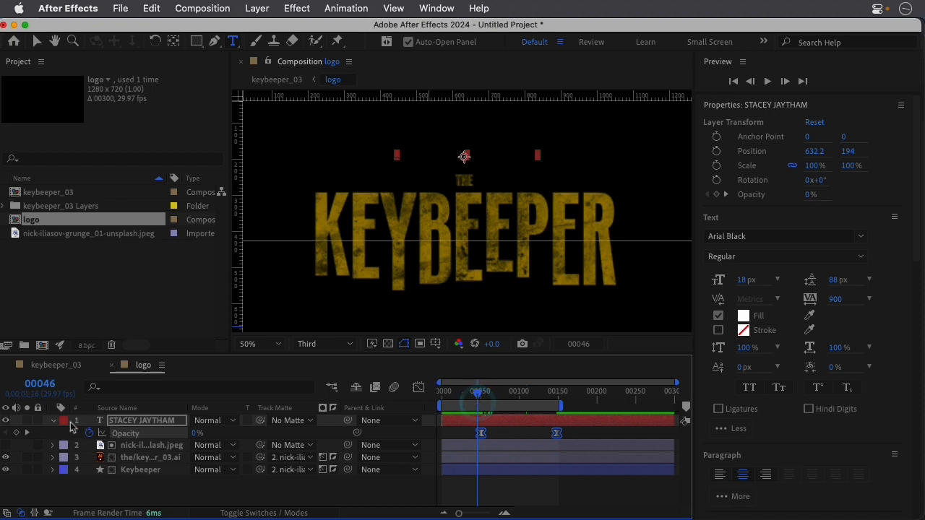
# Expand the name layer's properties, collapse its Transform group and add a Tracking animator to the text.
pyautogui.click(52, 421)
pyautogui.click(53, 421)
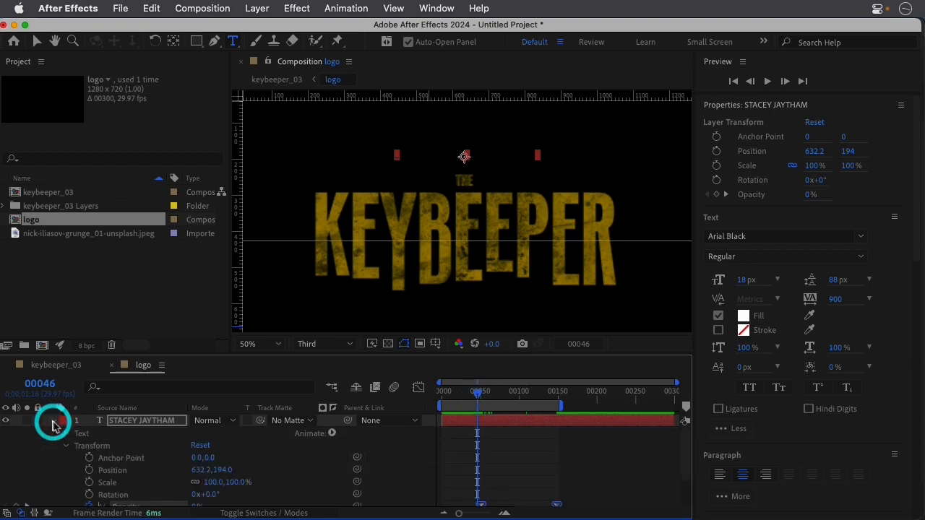
pyautogui.click(66, 447)
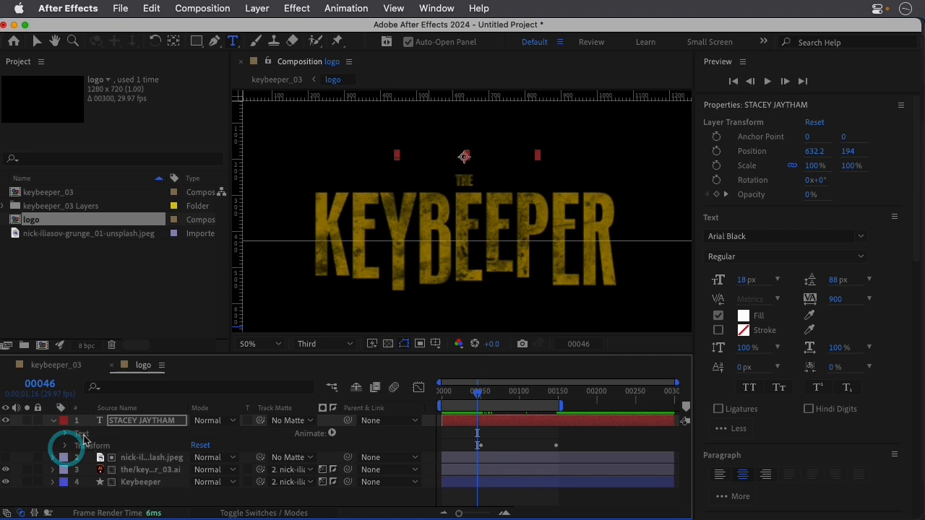
pyautogui.click(332, 434)
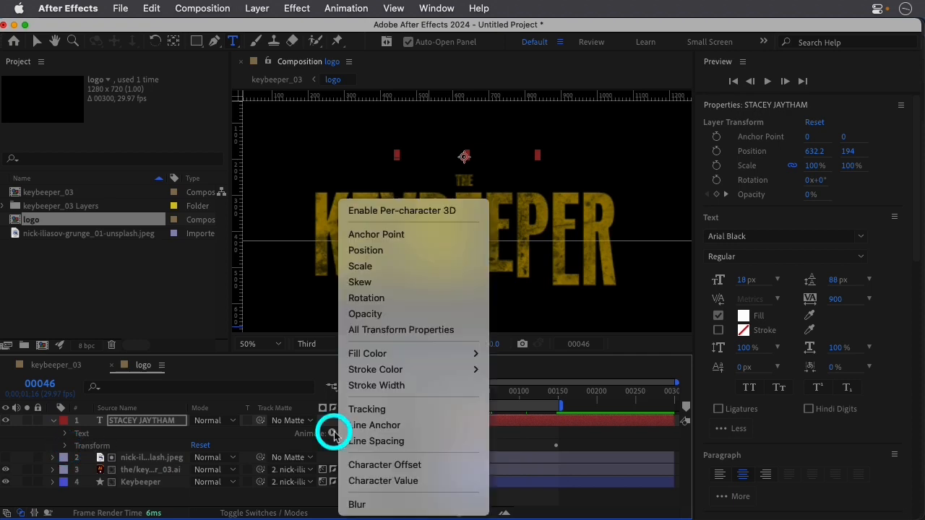
pyautogui.click(368, 410)
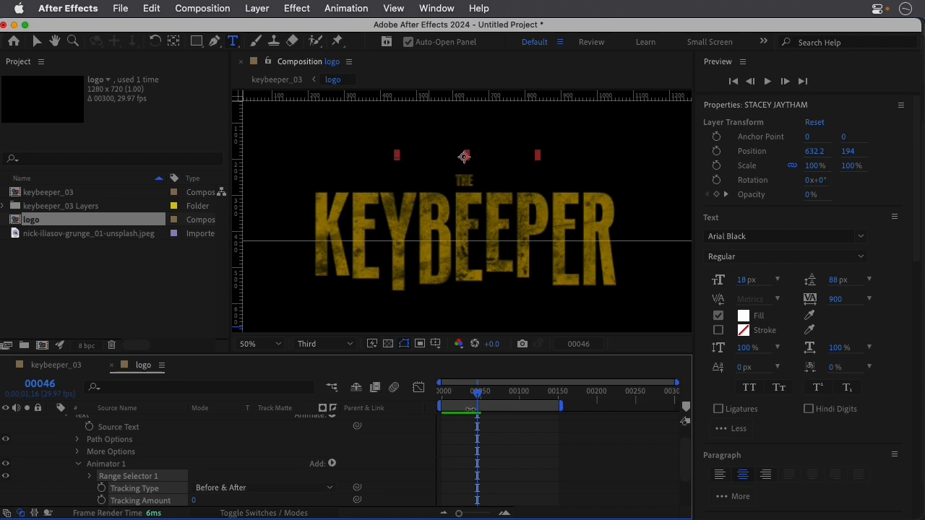
# Keyframe the animator's Tracking Type at Before & After and its Tracking Amount at 0 on frame 46.
pyautogui.scroll(1, 125, 447)
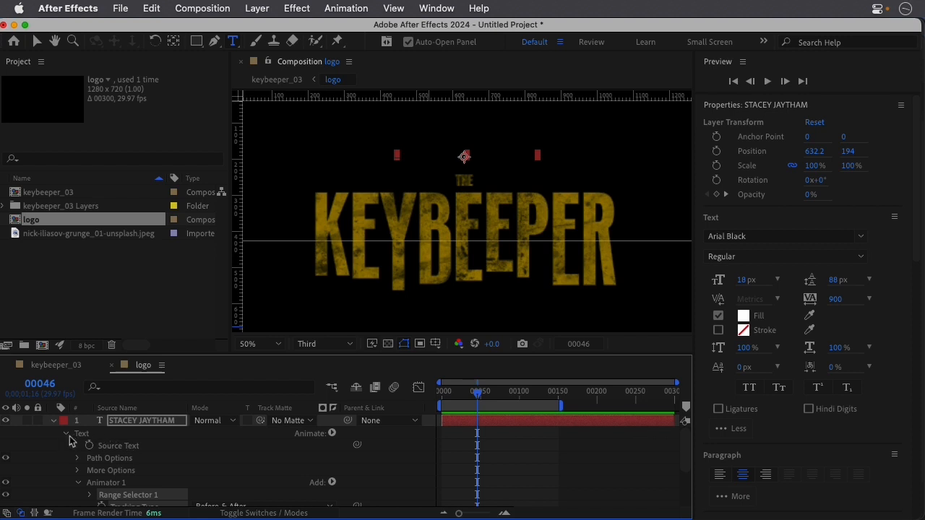
pyautogui.scroll(-3, 132, 451)
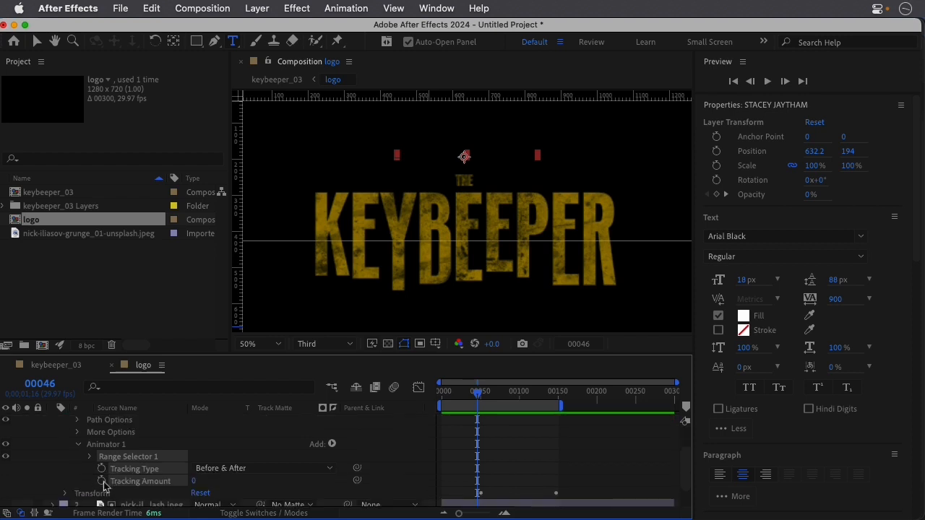
pyautogui.click(102, 481)
pyautogui.click(102, 468)
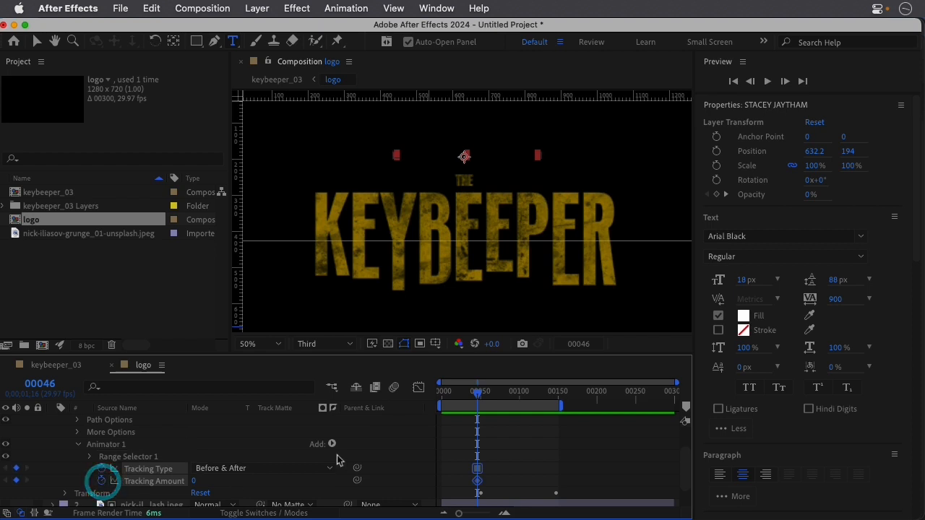
# Keyframe the name's Tracking Amount at 30 on frame 120.
pyautogui.moveTo(483, 401); pyautogui.dragTo(541, 411)
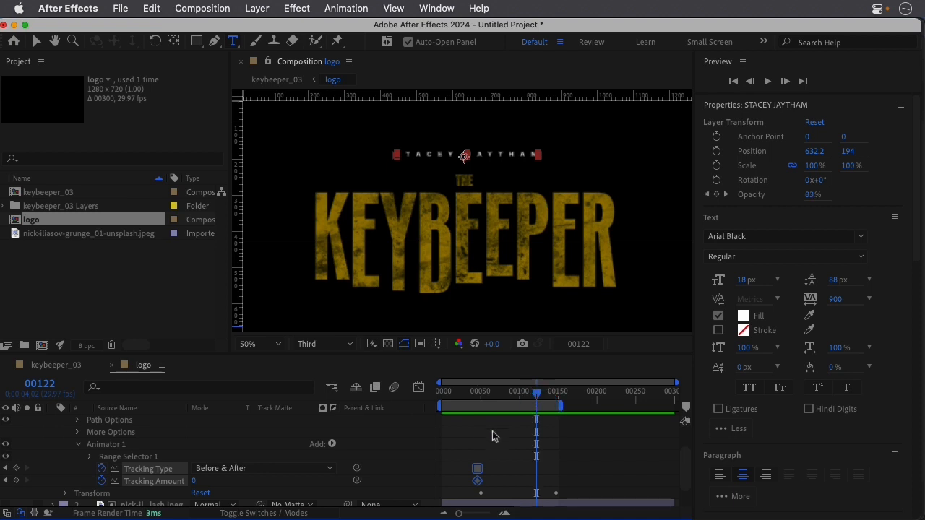
pyautogui.scroll(3, 475, 436)
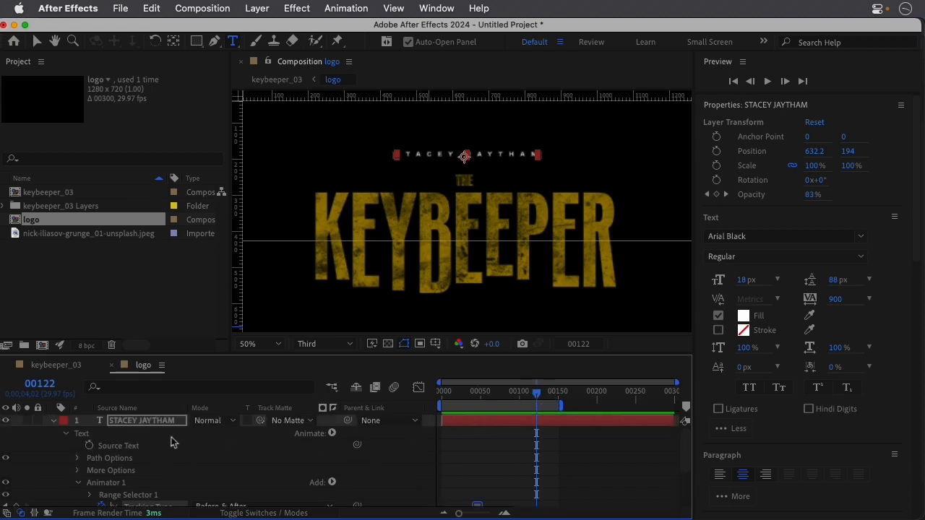
pyautogui.scroll(-3, 466, 455)
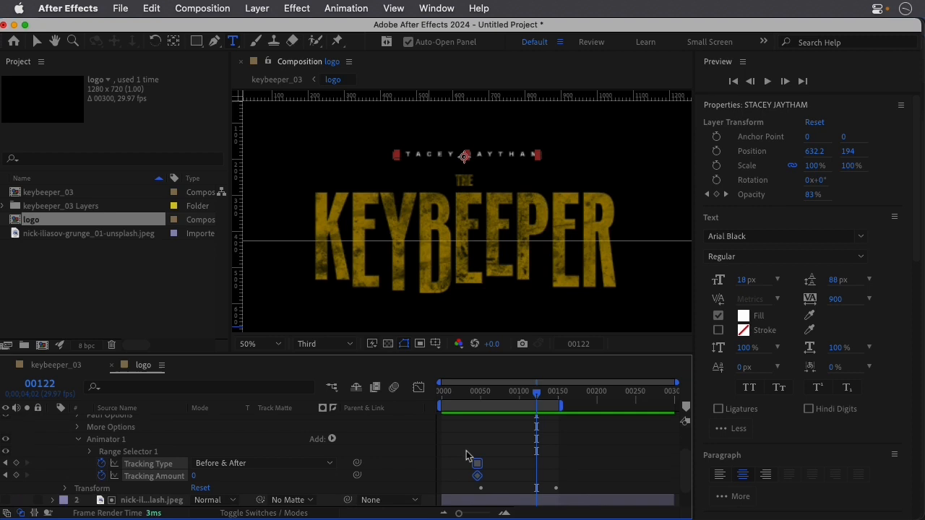
pyautogui.moveTo(538, 397)
pyautogui.mouseDown()
pyautogui.moveTo(522, 398)
pyautogui.moveTo(536, 402)
pyautogui.moveTo(532, 393)
pyautogui.mouseUp()
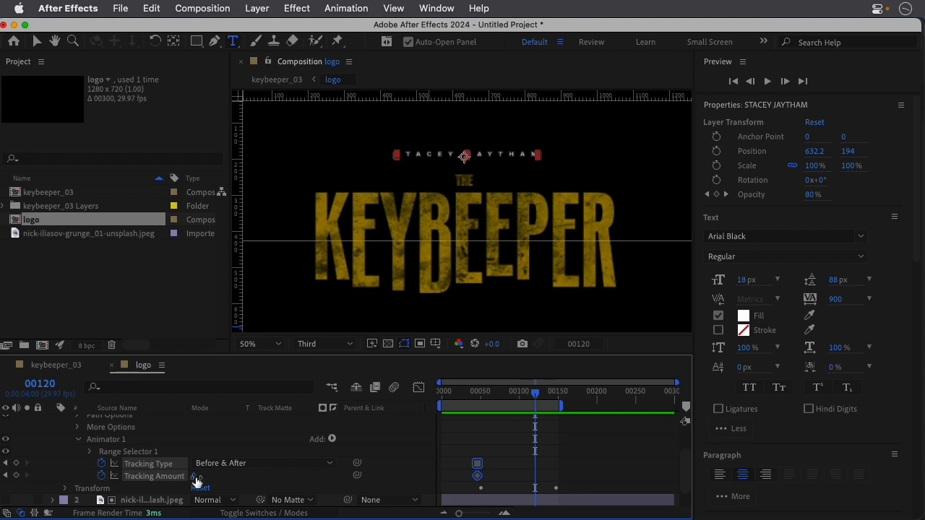
pyautogui.moveTo(194, 479); pyautogui.dragTo(216, 481)
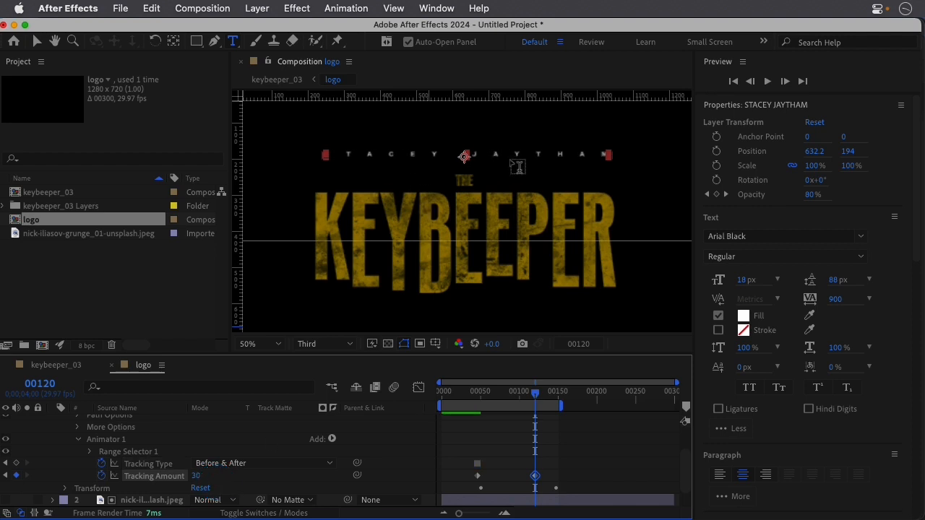
# Preview the name's tracking animation from just before its first keyframe.
pyautogui.moveTo(534, 399); pyautogui.dragTo(438, 394)
pyautogui.click(476, 394)
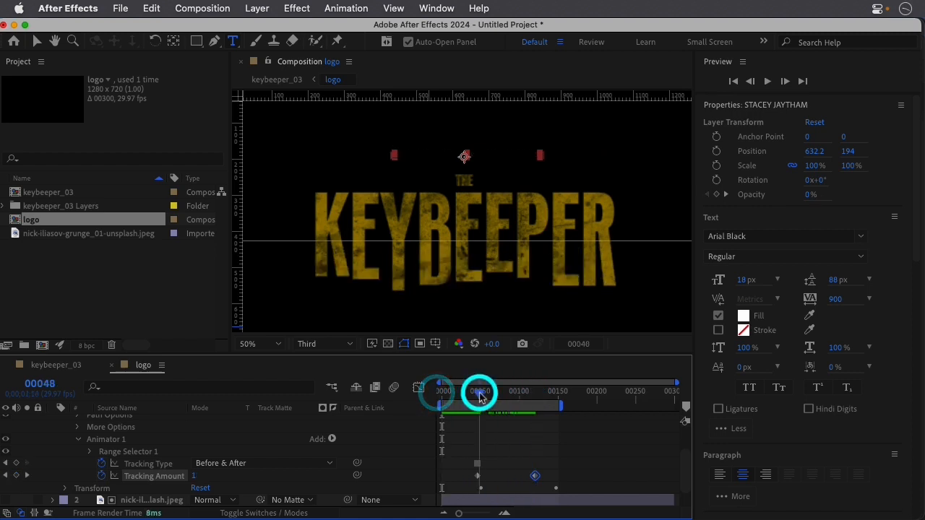
pyautogui.press('space')
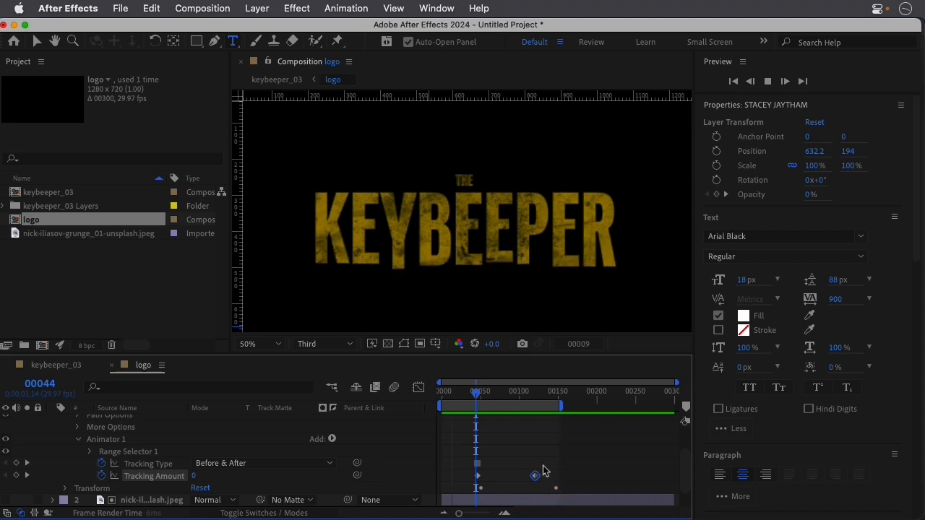
pyautogui.press('space')
# Move the second Tracking Amount keyframe to line up with the name's last opacity keyframe and replay the animation.
pyautogui.click(536, 476)
pyautogui.moveTo(535, 478); pyautogui.dragTo(555, 477)
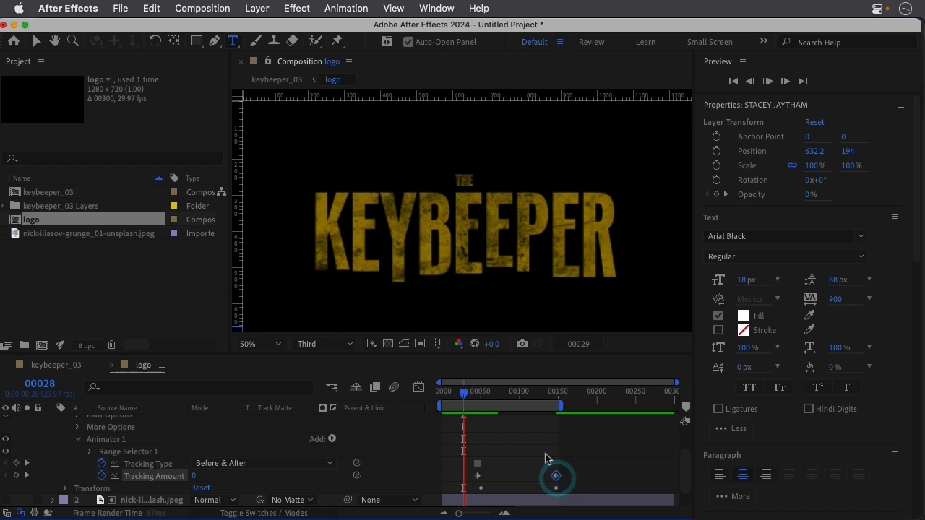
pyautogui.press('space')
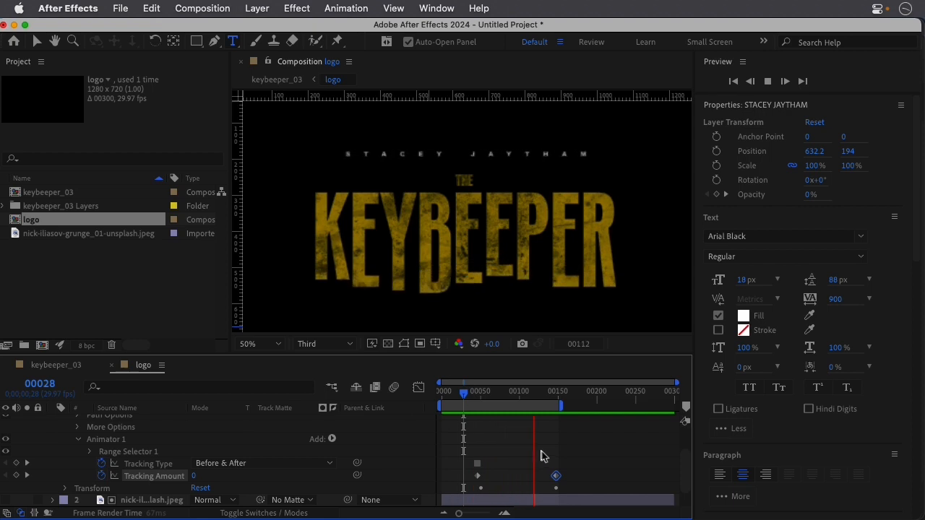
pyautogui.press('space')
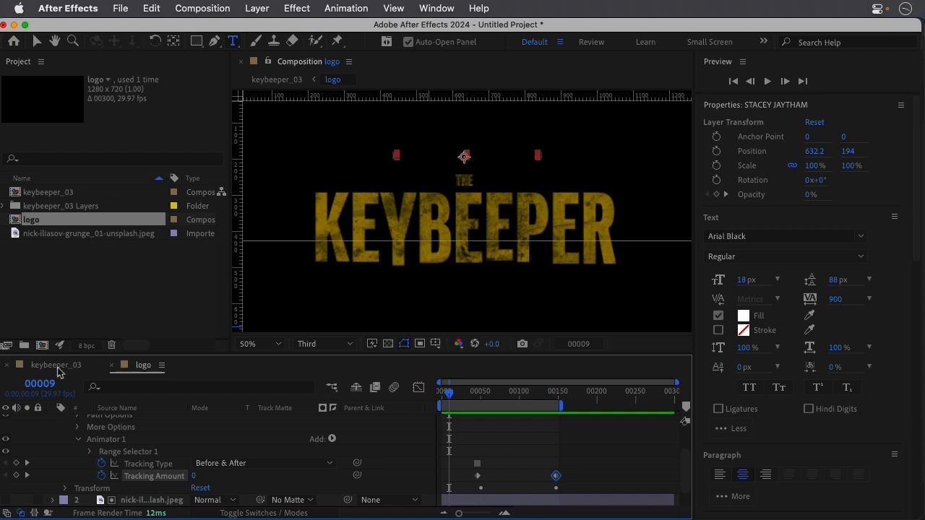
# Switch to the keybeeper_03 composition and preview the whole title animation from frame 0.
pyautogui.click(58, 367)
pyautogui.click(442, 393)
pyautogui.moveTo(442, 393); pyautogui.dragTo(418, 396)
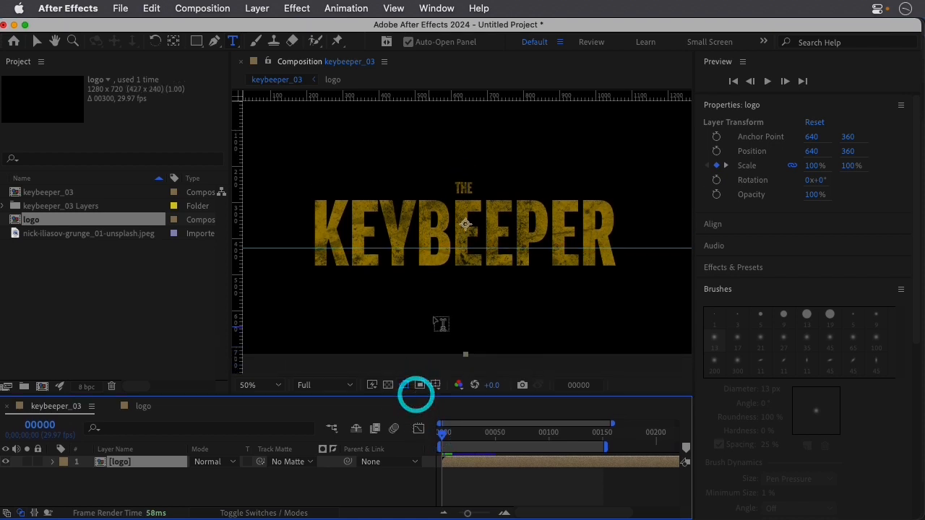
pyautogui.press('space')
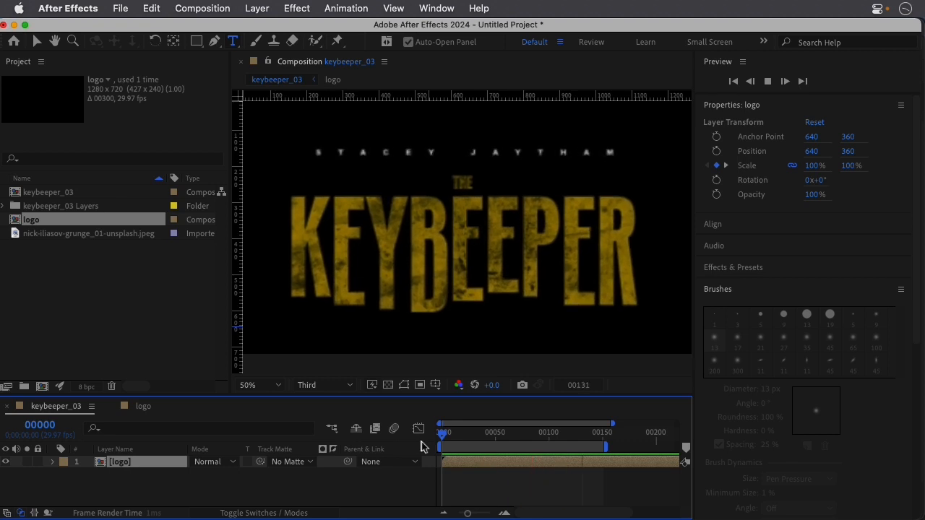
pyautogui.press('space')
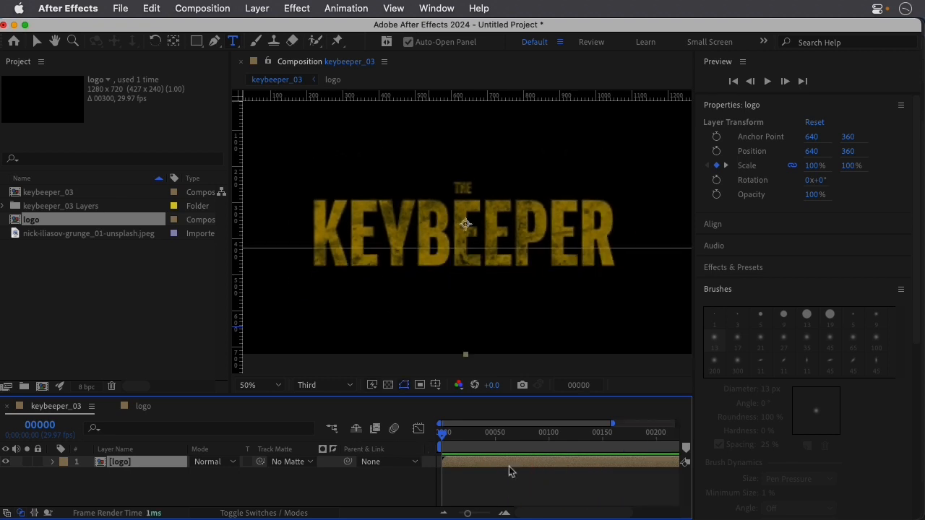
# Replay the keybeeper_03 composition, stop at frame 62 and set the viewer resolution to Full.
pyautogui.press('space')
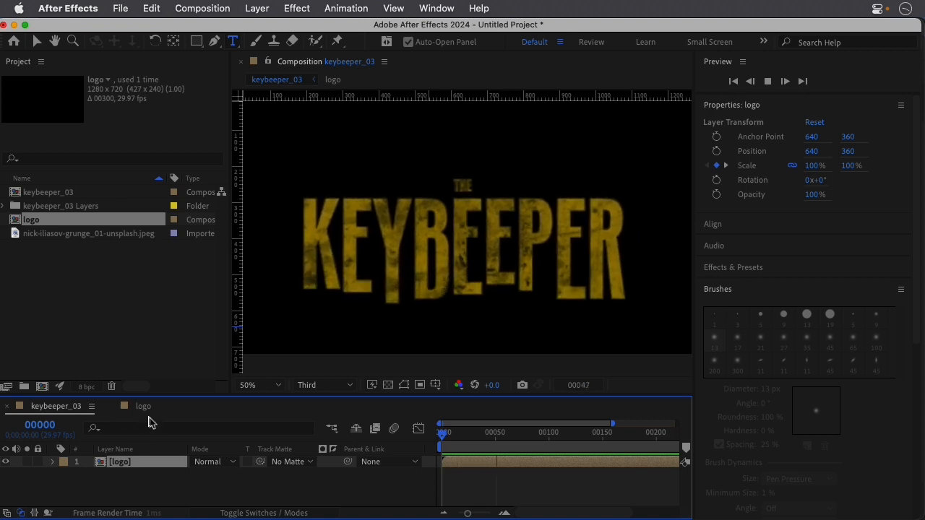
pyautogui.press('space')
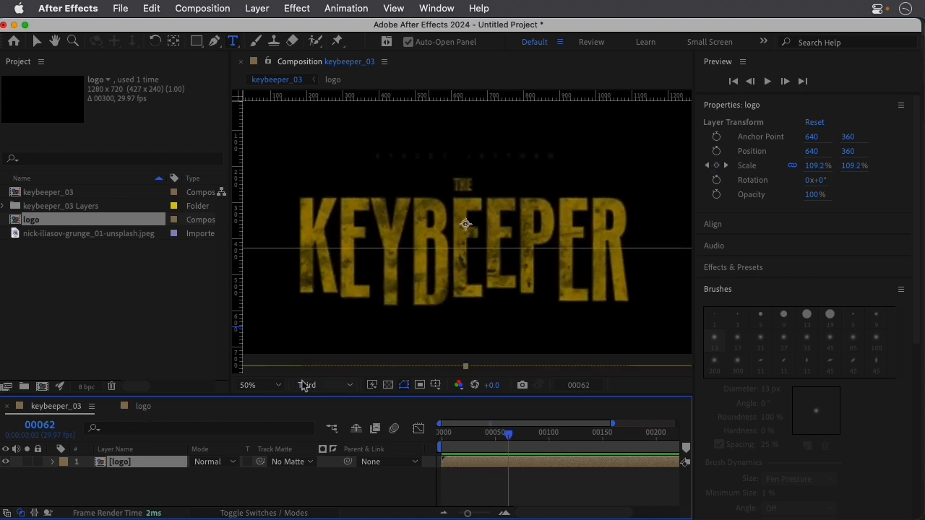
pyautogui.click(330, 385)
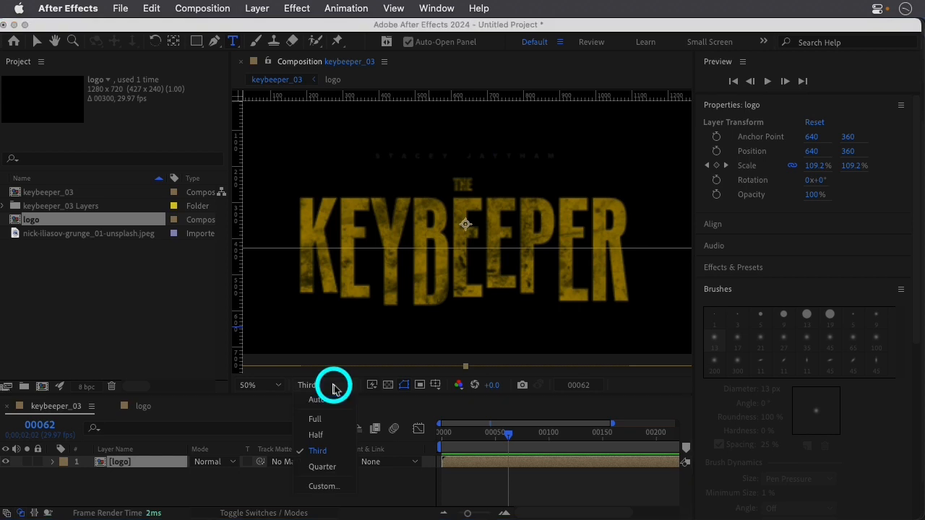
pyautogui.click(331, 416)
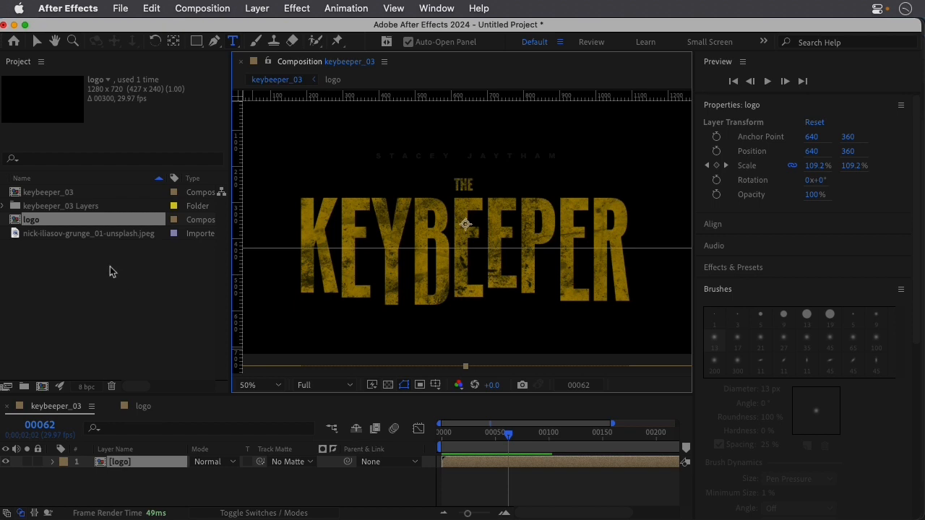
# Import bees_greenscreen.mov from the Movies folder and place it above the logo layer in the keybeeper_03 timeline.
pyautogui.doubleClick(86, 273)
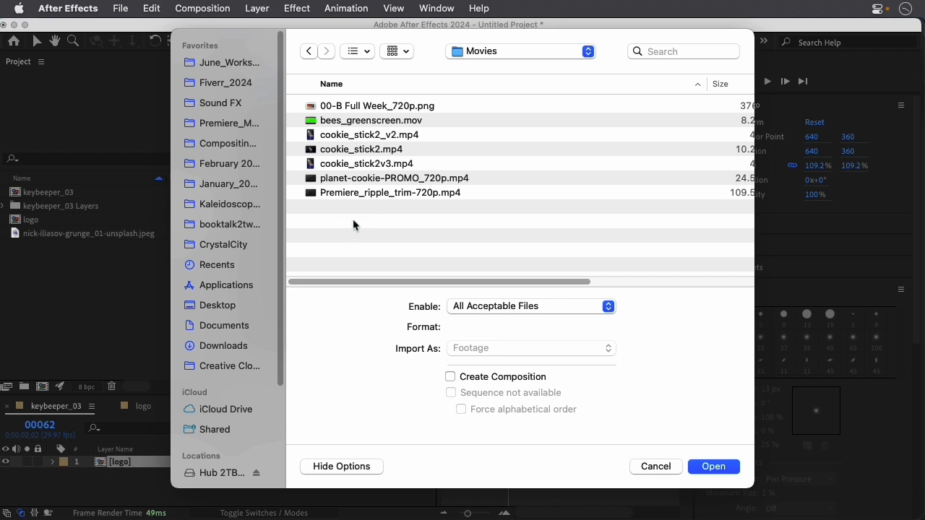
pyautogui.doubleClick(378, 123)
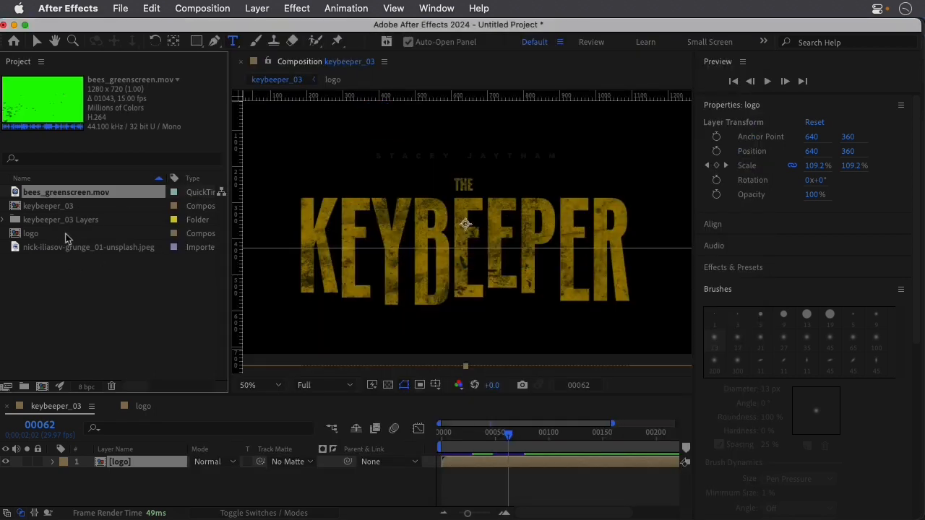
pyautogui.moveTo(67, 195); pyautogui.dragTo(73, 299)
pyautogui.moveTo(90, 398); pyautogui.dragTo(96, 461)
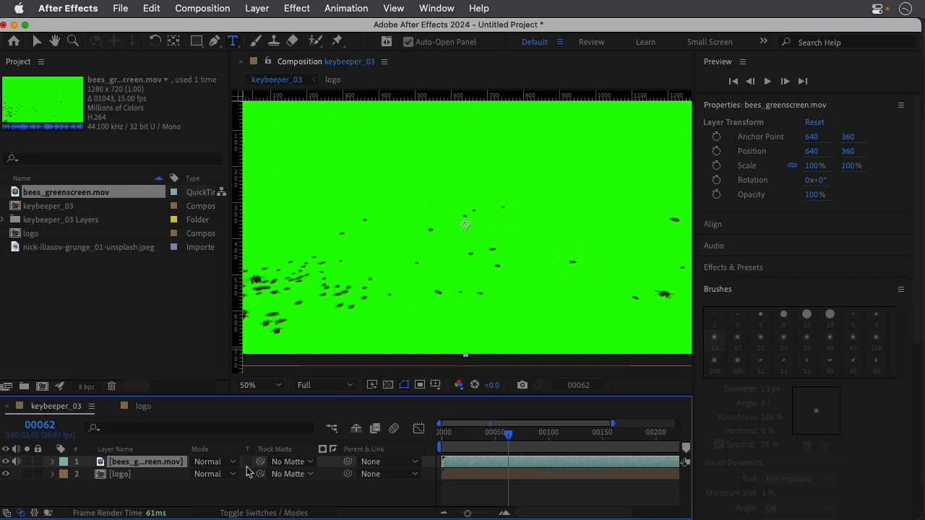
# Find the Keylight (1.2) effect and apply it to the bees_greenscreen.mov layer.
pyautogui.click(181, 463)
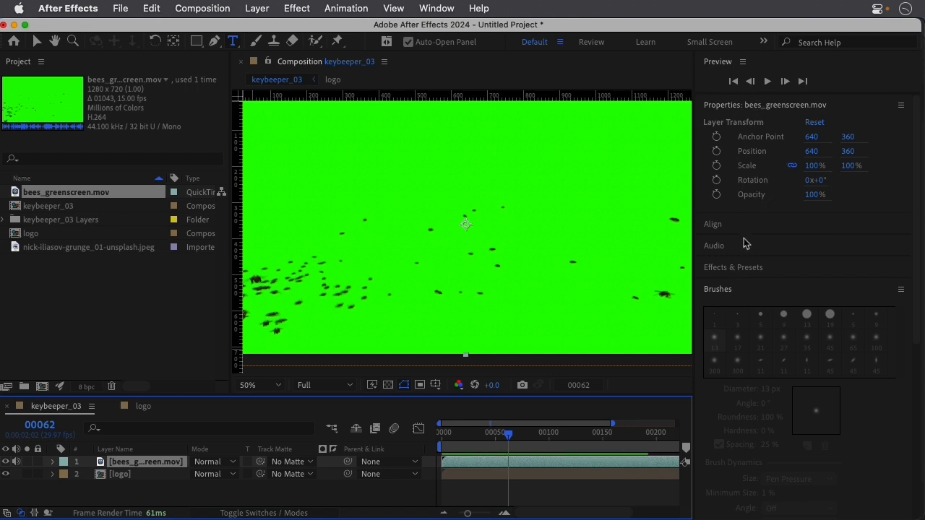
pyautogui.click(760, 268)
pyautogui.click(737, 285)
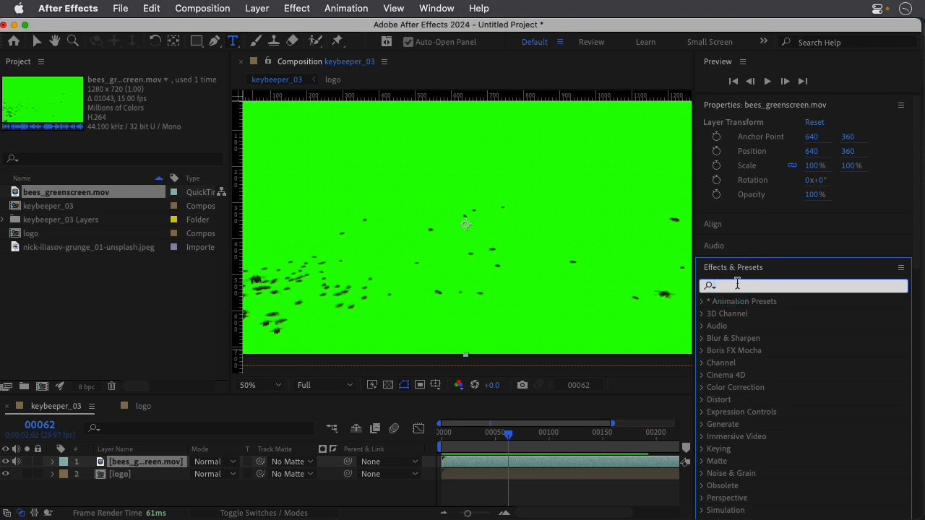
pyautogui.write('keyl')
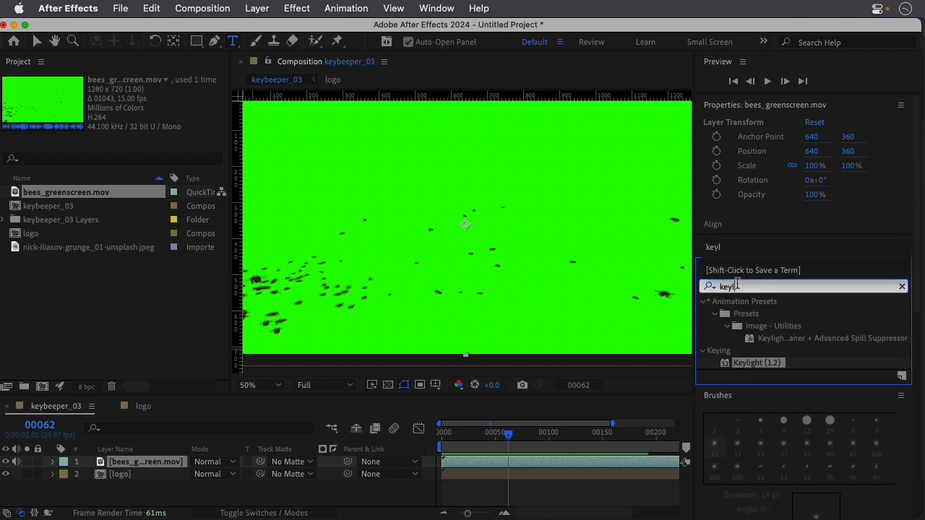
pyautogui.doubleClick(725, 364)
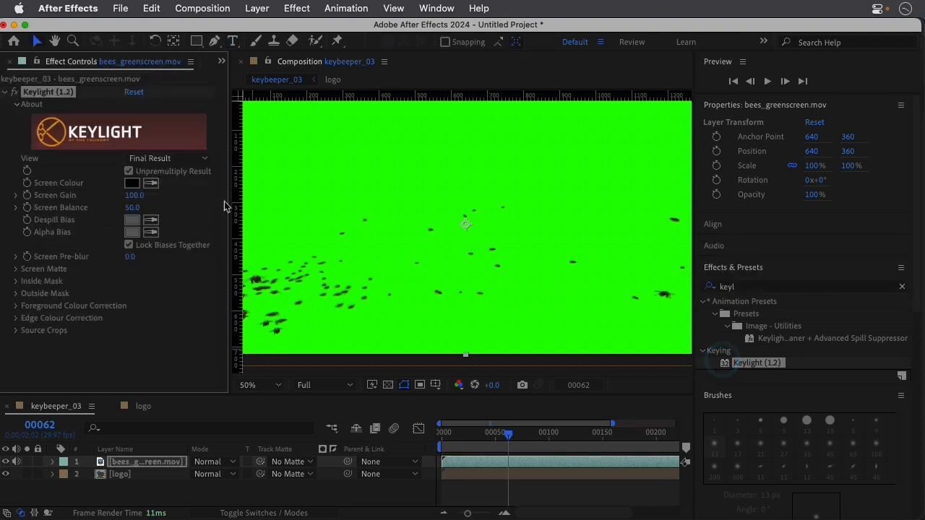
# Sample the footage's green background as Keylight's Screen Colour and preview the composition from frame 0.
pyautogui.click(150, 185)
pyautogui.click(369, 260)
pyautogui.moveTo(449, 436); pyautogui.dragTo(425, 435)
pyautogui.press('space')
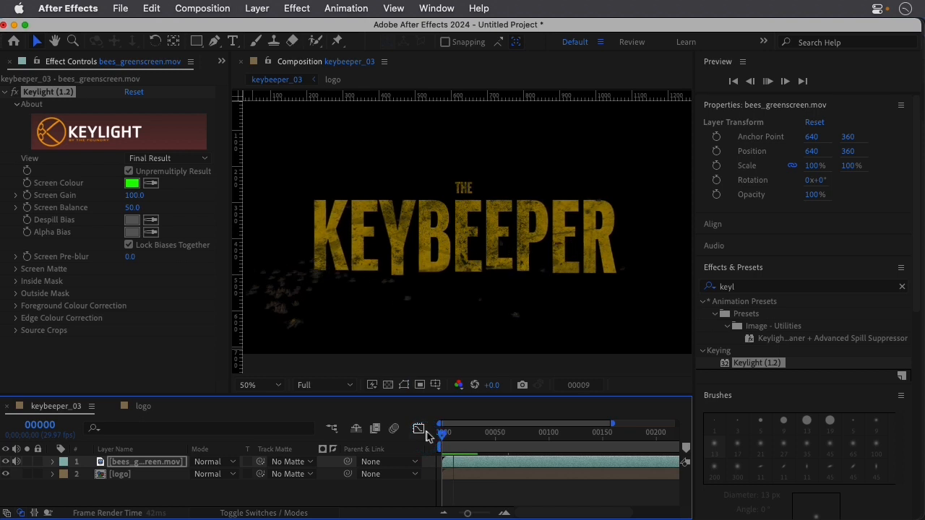